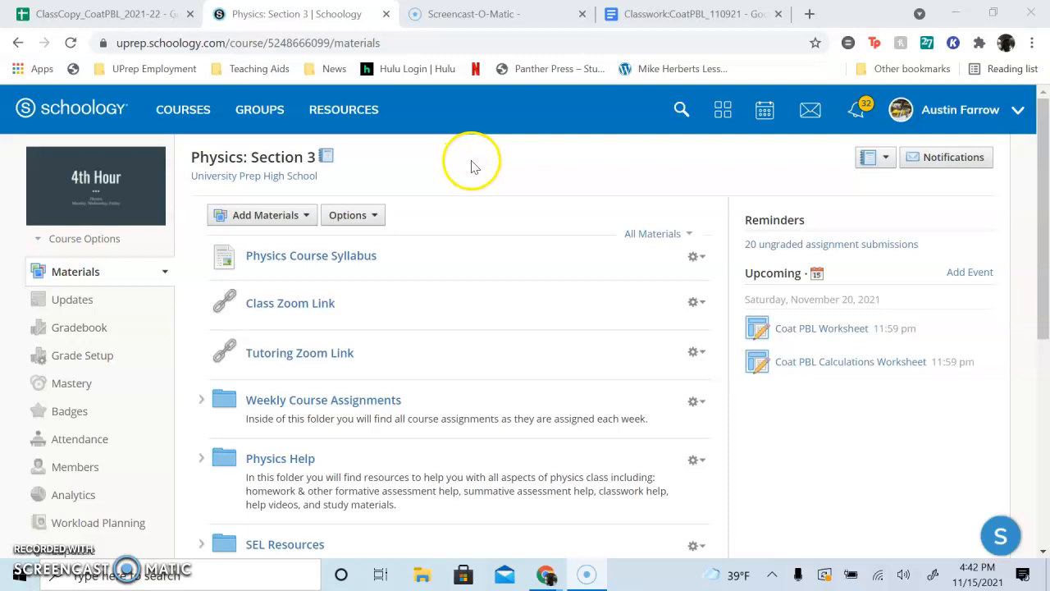
Open the Coat PBL Spreadsheet from the Nov 8th - Nov 12th folder under Quarter 2 of Weekly Course Assignments.
{"action": "left_click", "coordinate": [310, 400]}
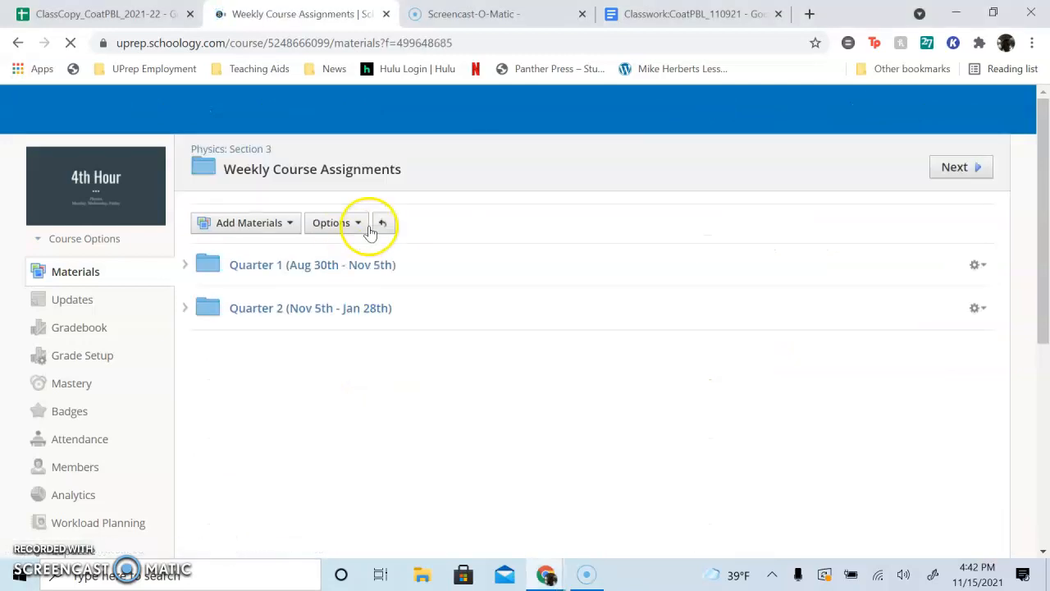
{"action": "left_click", "coordinate": [300, 315]}
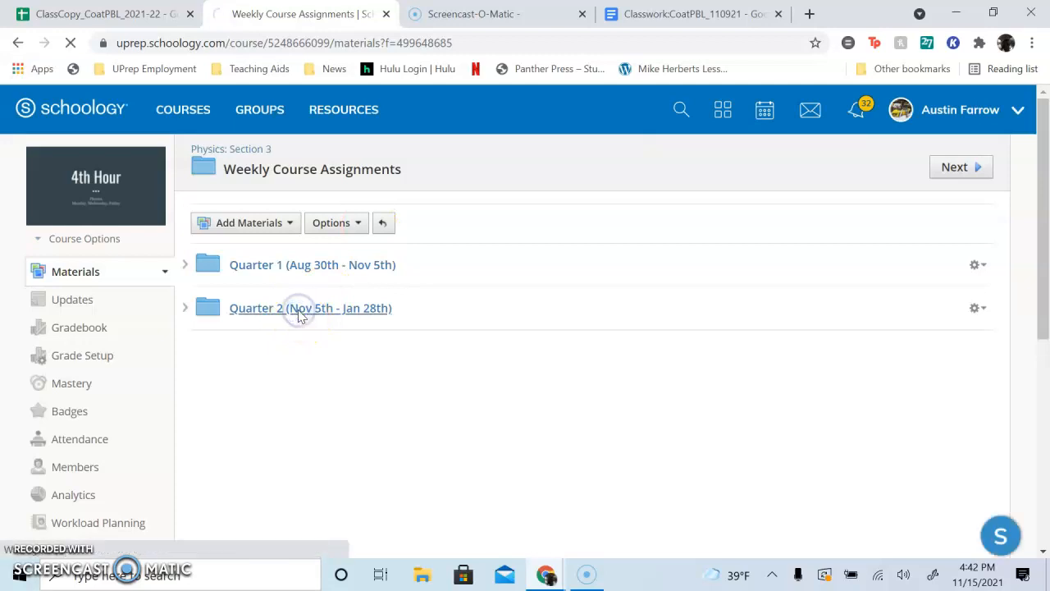
{"action": "left_click", "coordinate": [306, 267]}
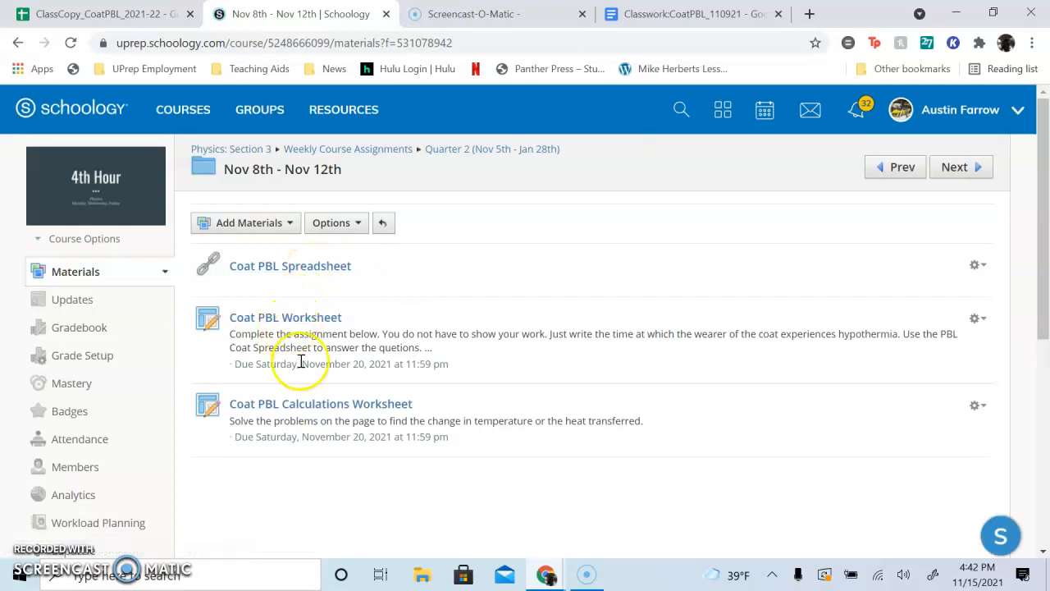
{"action": "left_click", "coordinate": [326, 269]}
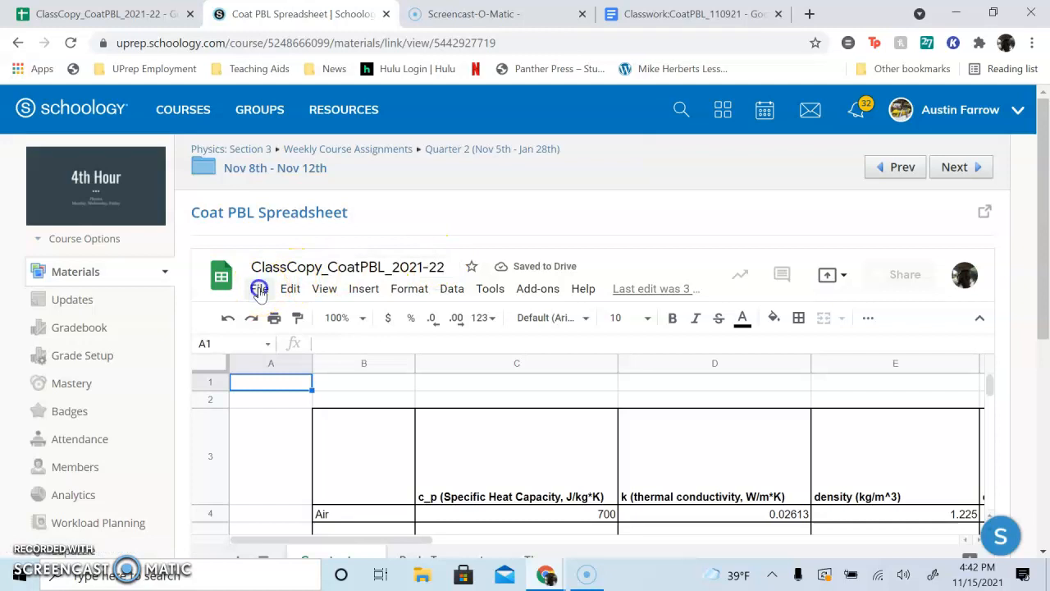
{"action": "left_click", "coordinate": [260, 290]}
{"action": "scroll", "coordinate": [298, 444], "scroll_direction": "down", "scroll_amount": 1}
{"action": "left_click", "coordinate": [298, 442]}
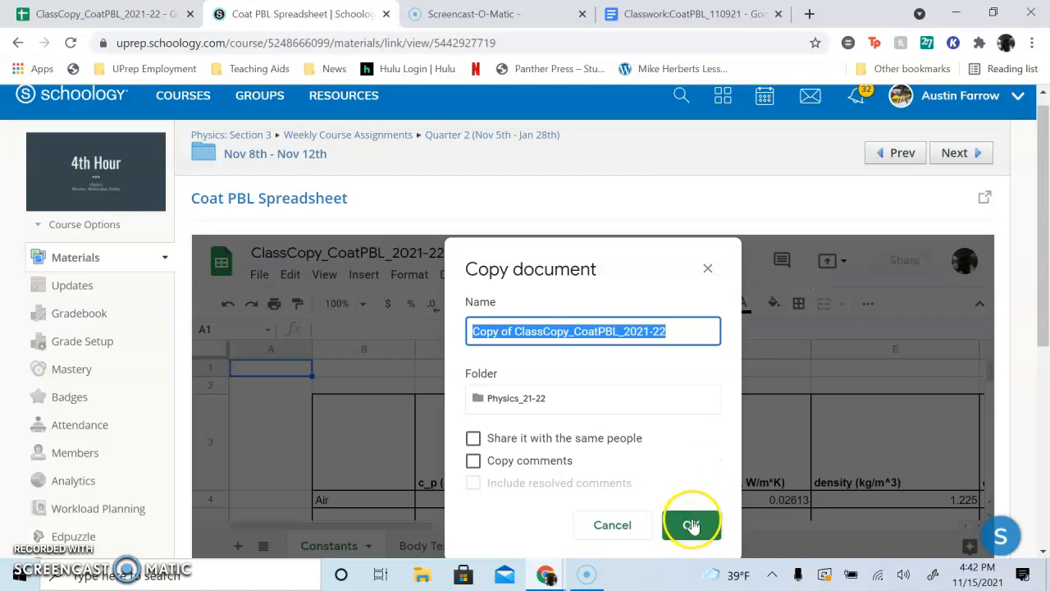
{"action": "left_click", "coordinate": [709, 270]}
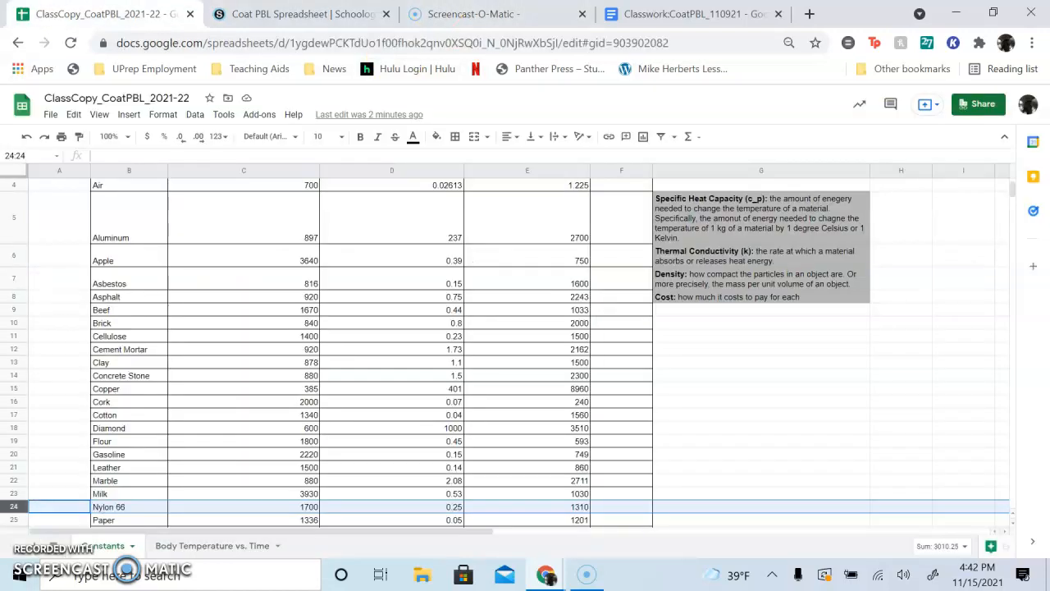
Switch to the full ClassCopy_CoatPBL_2021-22 spreadsheet and return to the first row of the Constants sheet.
{"action": "left_click", "coordinate": [106, 14]}
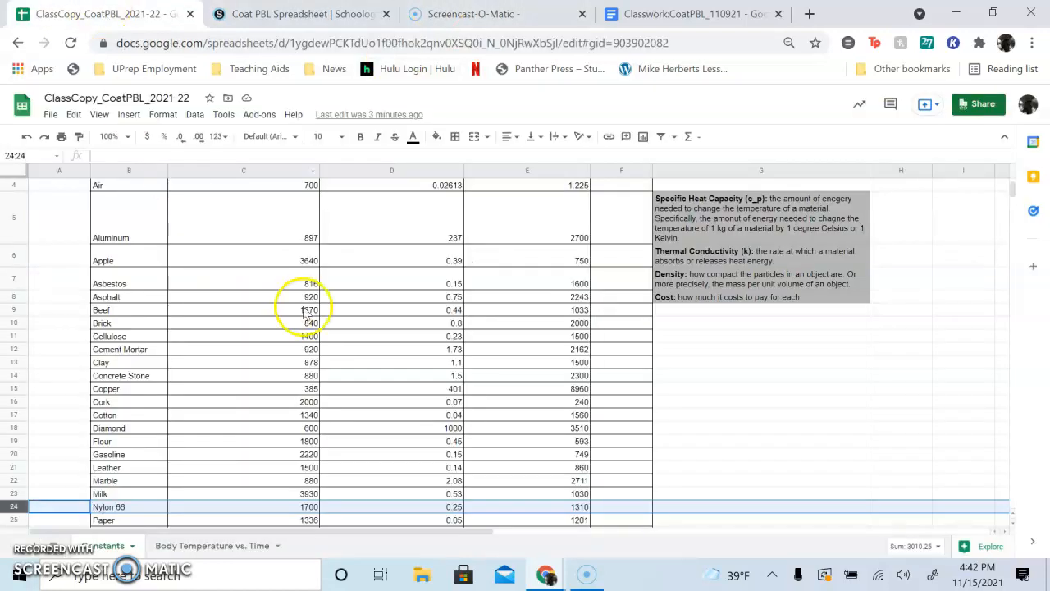
{"action": "left_click", "coordinate": [248, 222]}
{"action": "key", "text": "Up"}
{"action": "key", "text": "Up"}
{"action": "key", "text": "Up"}
{"action": "key", "text": "Up"}
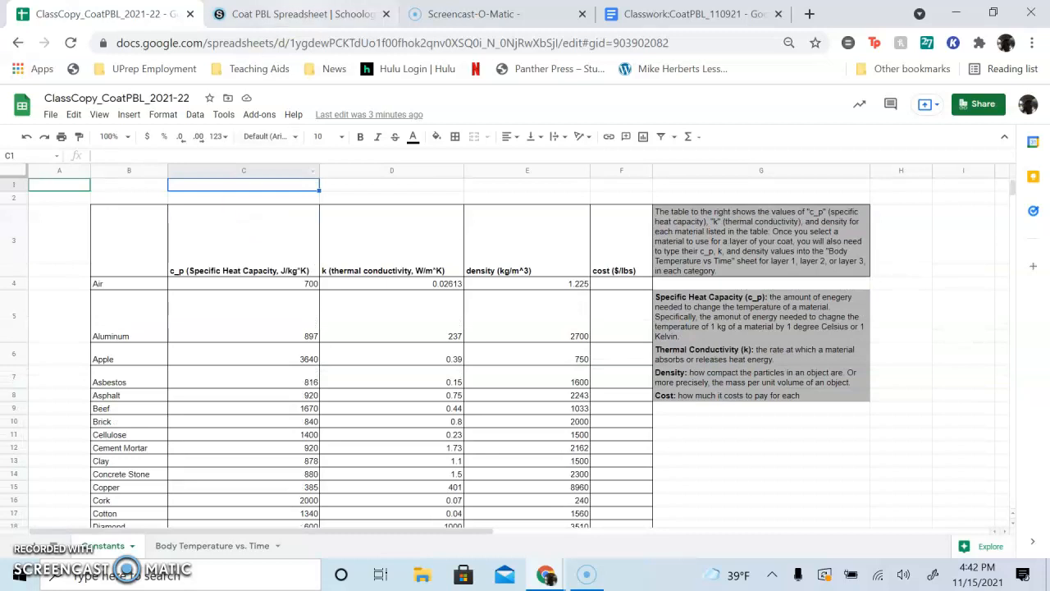
Return to the Nov 8th - Nov 12th folder in Schoology, close the already open worksheet document, and open the document linked in the Coat PBL Worksheet assignment.
{"action": "left_click", "coordinate": [296, 14]}
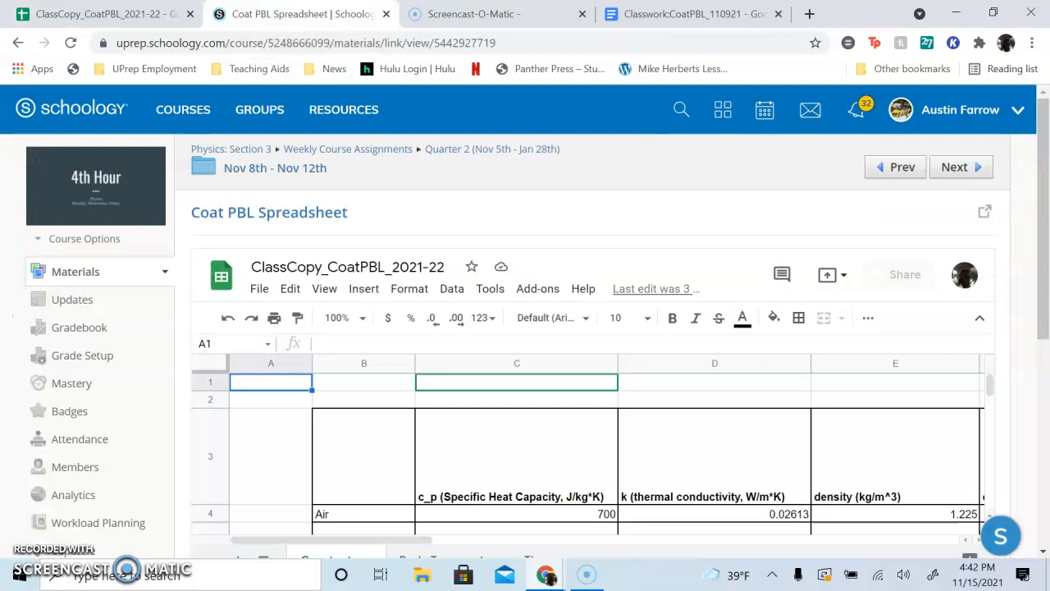
{"action": "left_click", "coordinate": [298, 169]}
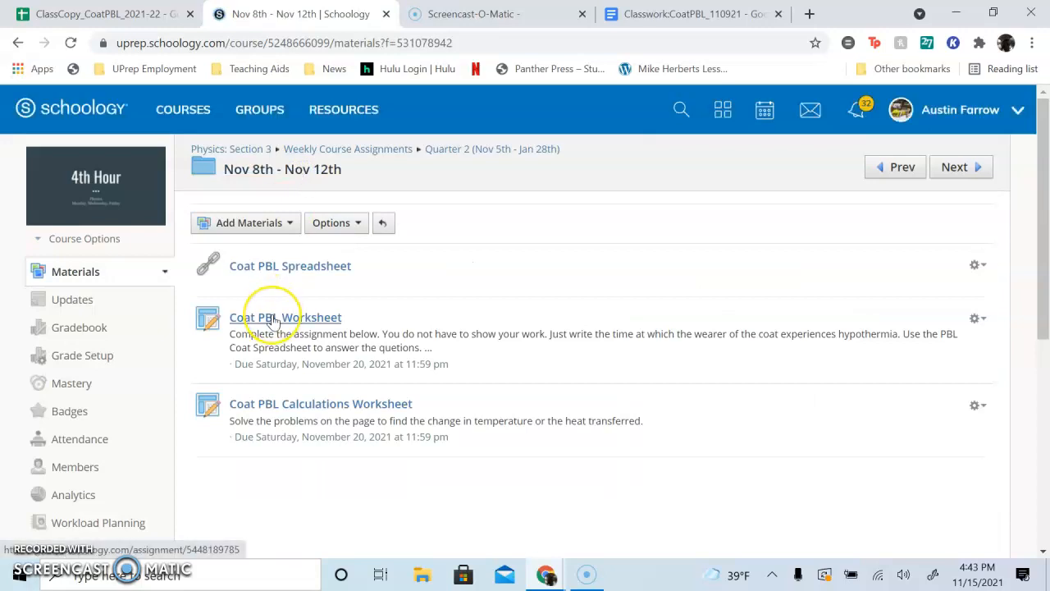
{"action": "left_click", "coordinate": [273, 318]}
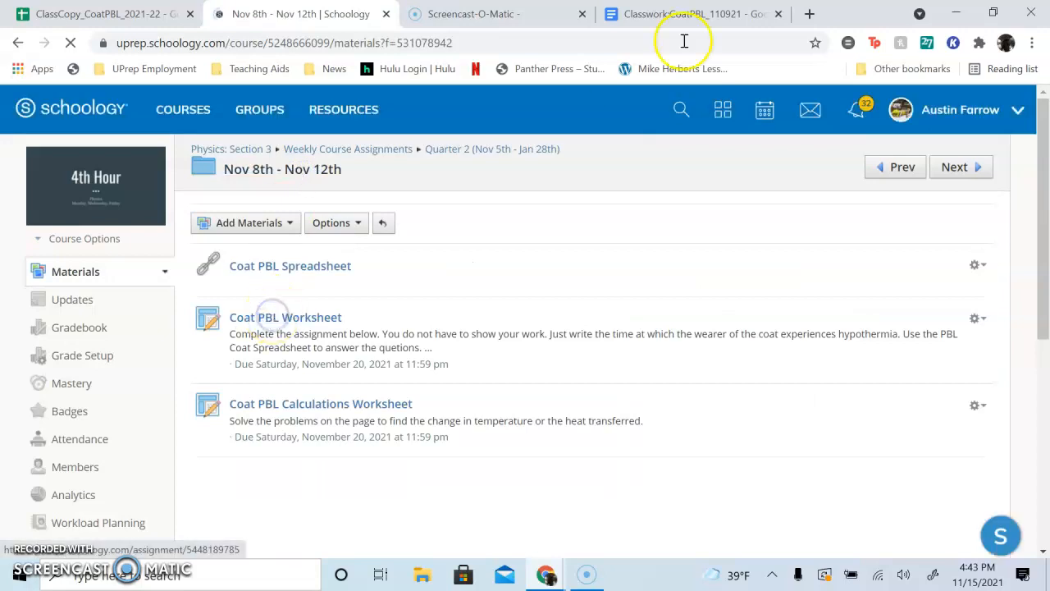
{"action": "left_click", "coordinate": [780, 15]}
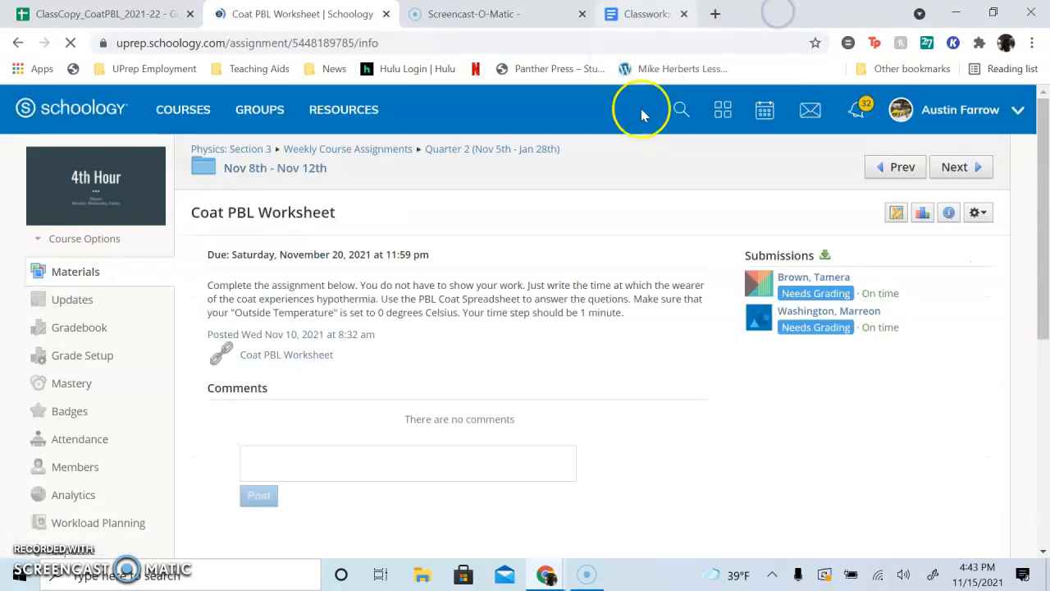
{"action": "left_click", "coordinate": [279, 356]}
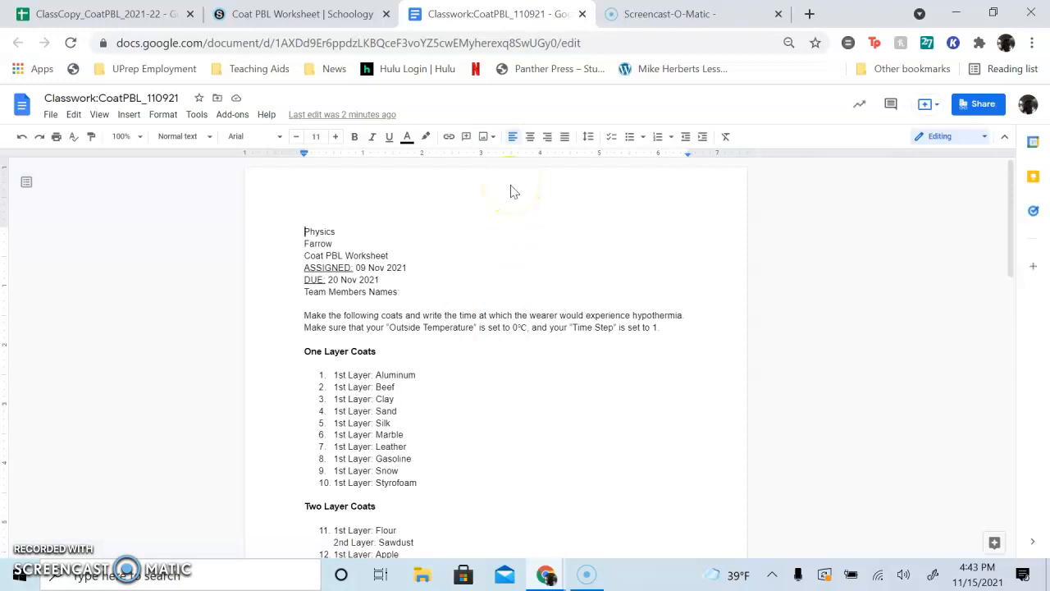
Switch back to the ClassCopy_CoatPBL_2021-22 spreadsheet and look through the material names in column B of the Constants sheet.
{"action": "left_click", "coordinate": [92, 12]}
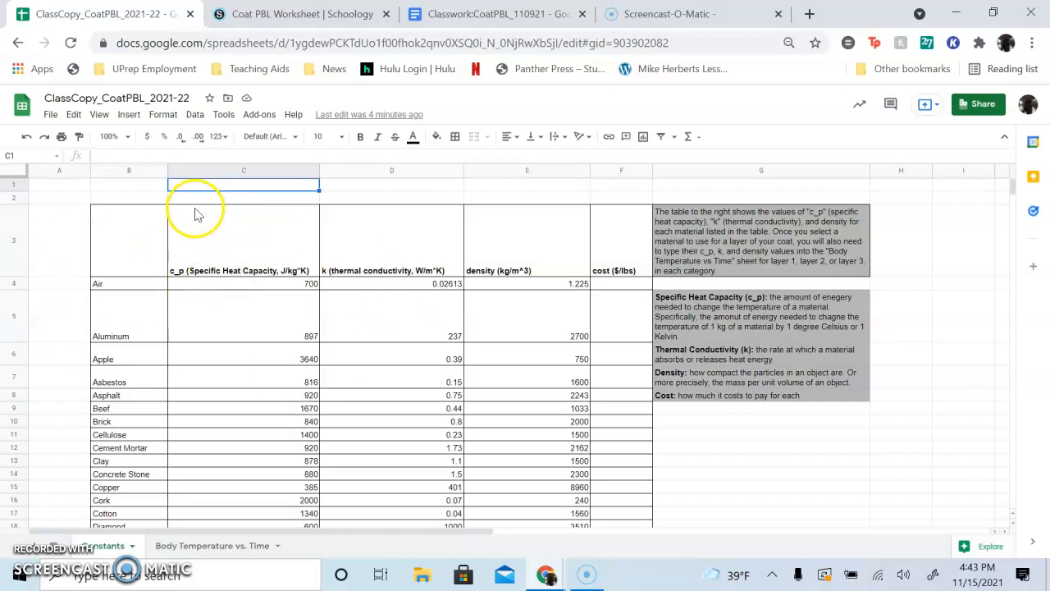
{"action": "left_click", "coordinate": [137, 170]}
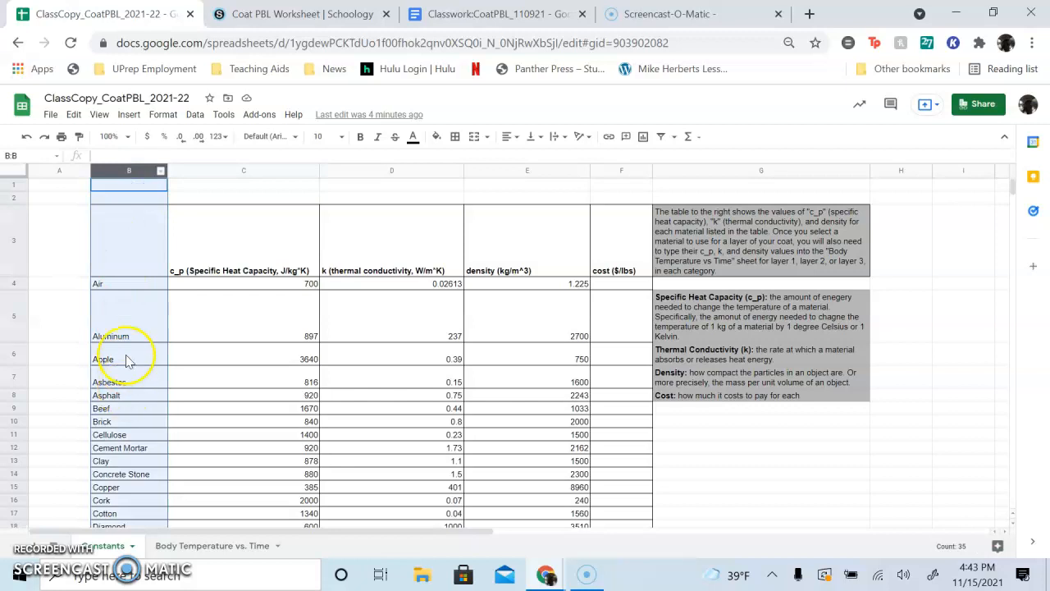
{"action": "left_click", "coordinate": [132, 322]}
{"action": "key", "text": "Down"}
{"action": "key", "text": "Down"}
{"action": "key", "text": "Down"}
{"action": "key", "text": "Down"}
{"action": "key", "text": "Down"}
{"action": "key", "text": "Down"}
{"action": "key", "text": "Down"}
{"action": "key", "text": "Down"}
{"action": "key", "text": "Down"}
{"action": "key", "text": "Down"}
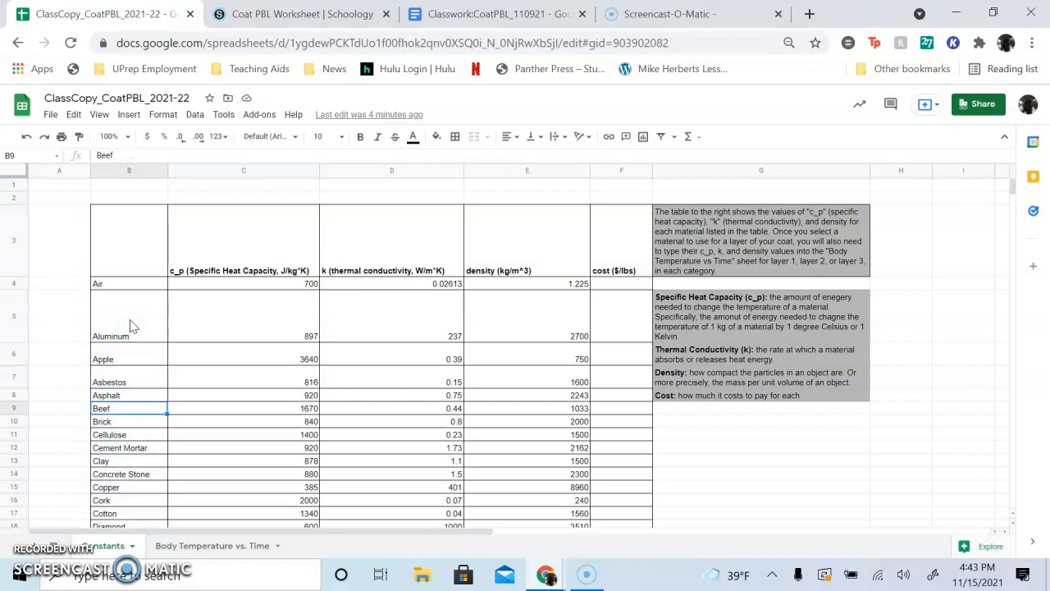
{"action": "key", "text": "Down"}
{"action": "key", "text": "Down"}
{"action": "key", "text": "Down"}
{"action": "key", "text": "Down"}
{"action": "key", "text": "Down"}
{"action": "key", "text": "Down"}
{"action": "key", "text": "Down"}
{"action": "key", "text": "Down"}
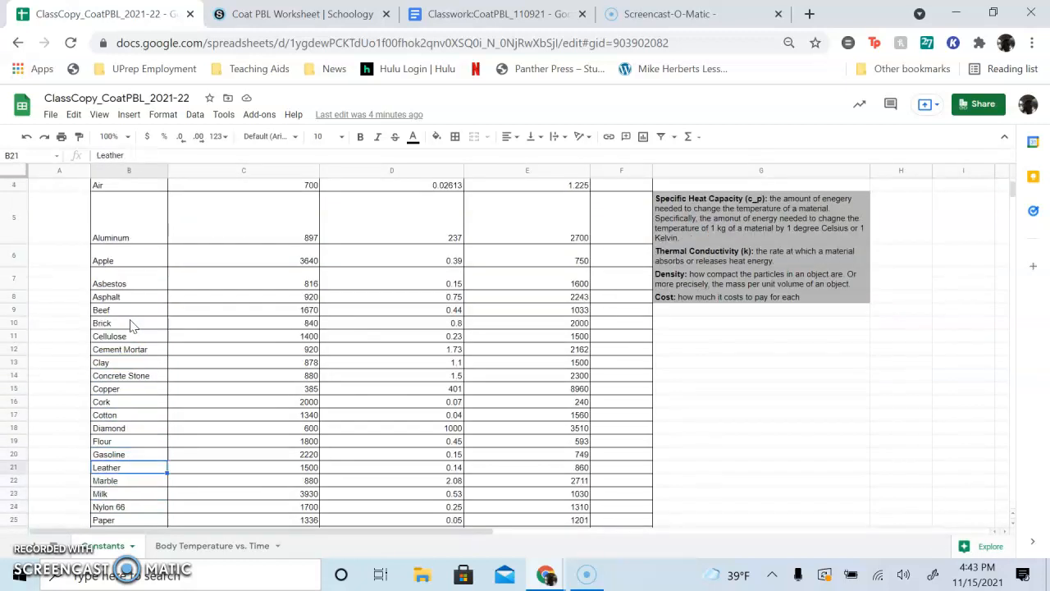
{"action": "key", "text": "Up"}
{"action": "key", "text": "Up"}
{"action": "key", "text": "Up"}
{"action": "key", "text": "Up"}
{"action": "key", "text": "Up"}
{"action": "key", "text": "Up"}
{"action": "key", "text": "Up"}
{"action": "key", "text": "Up"}
{"action": "key", "text": "Up"}
{"action": "key", "text": "Up"}
{"action": "key", "text": "Up"}
{"action": "key", "text": "Up"}
{"action": "key", "text": "Up"}
{"action": "key", "text": "Up"}
{"action": "key", "text": "Up"}
{"action": "key", "text": "Up"}
{"action": "key", "text": "Up"}
{"action": "key", "text": "Up"}
{"action": "key", "text": "Up"}
{"action": "key", "text": "Up"}
{"action": "key", "text": "Up"}
{"action": "key", "text": "Up"}
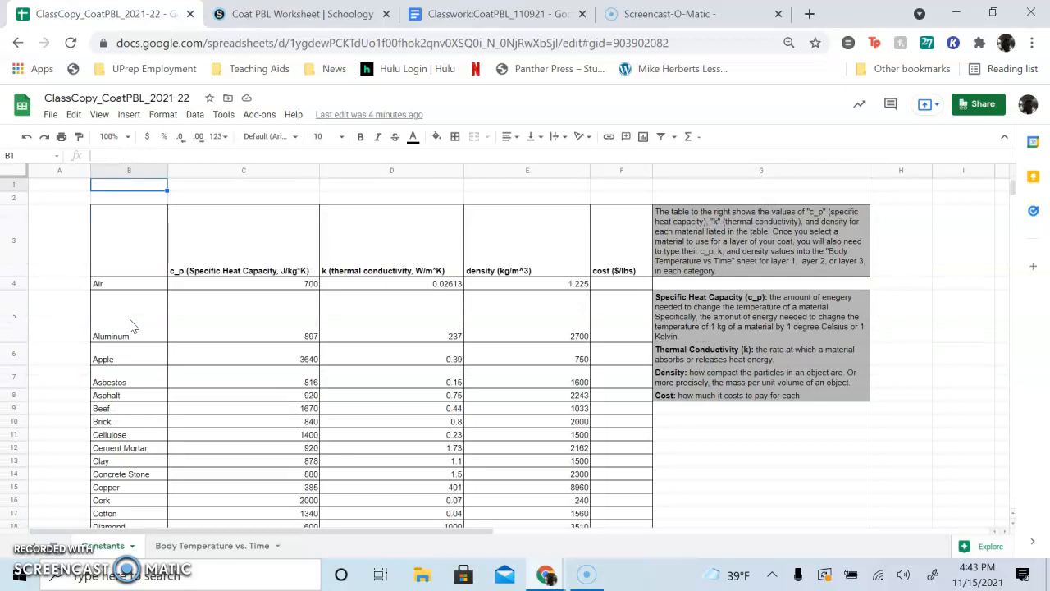
Examine the specific heat capacity, thermal conductivity, density and cost headings of the materials table.
{"action": "key", "text": "Down"}
{"action": "key", "text": "Down"}
{"action": "key", "text": "Right"}
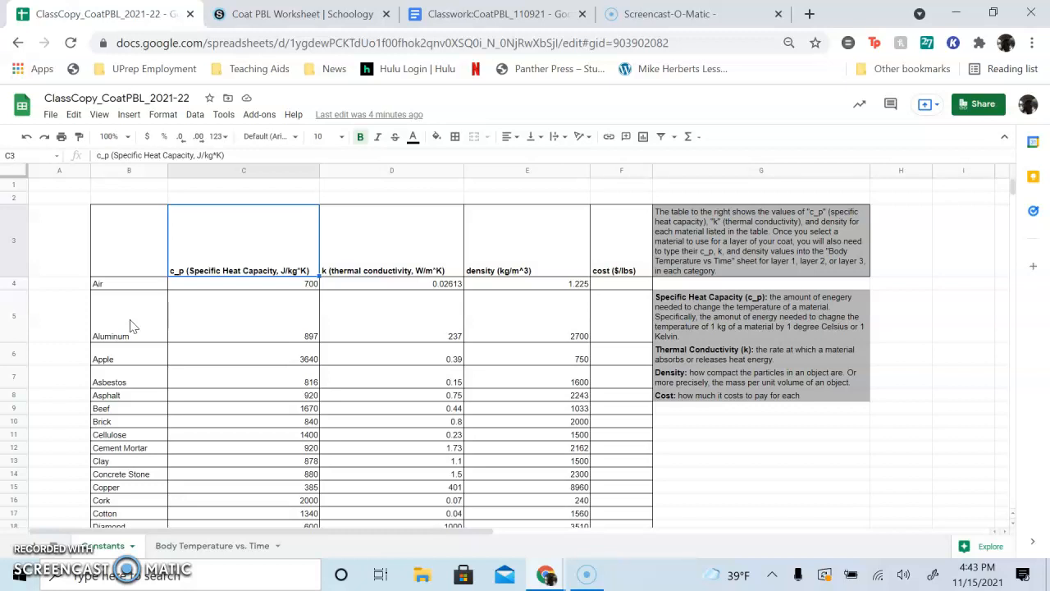
{"action": "key", "text": "Right"}
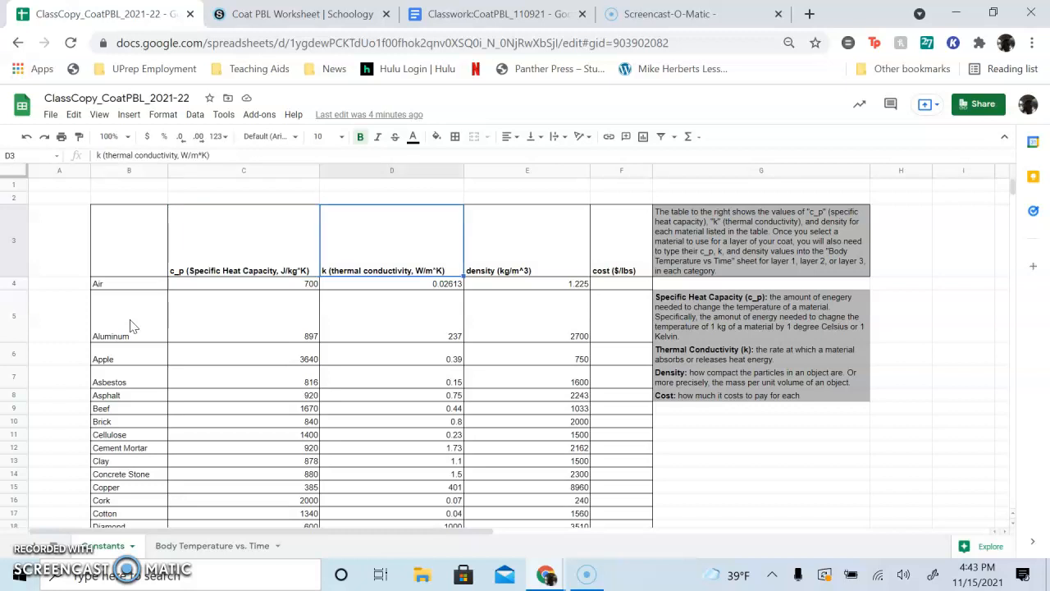
{"action": "key", "text": "Right"}
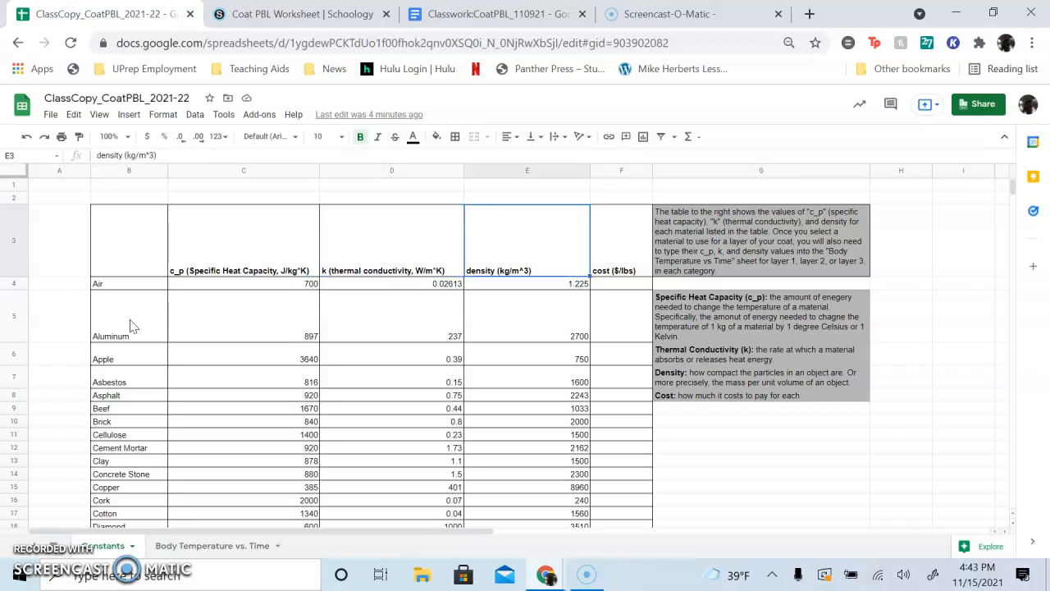
{"action": "key", "text": "Right"}
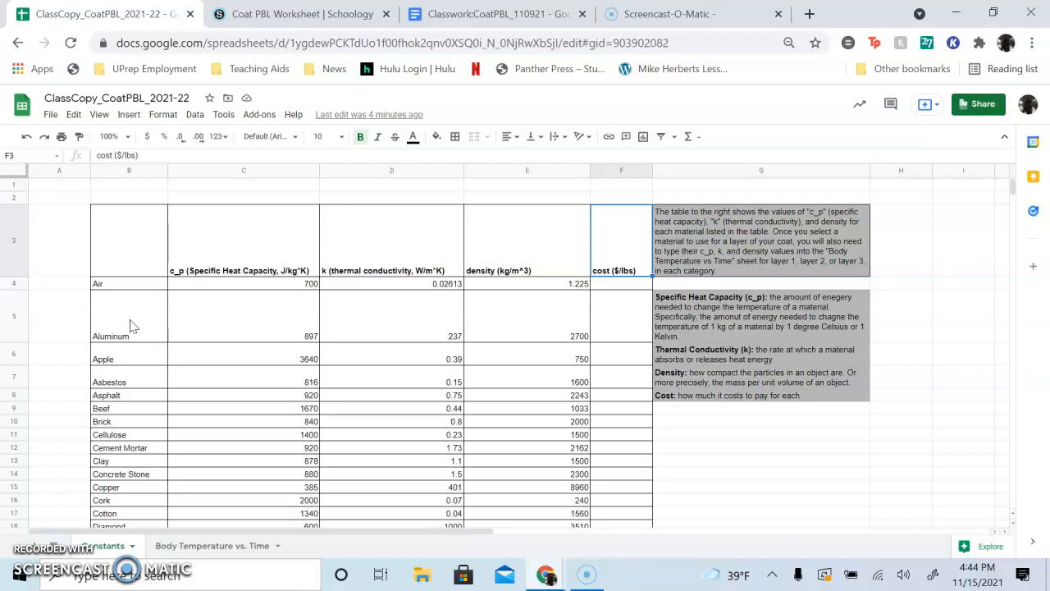
{"action": "key", "text": "Left"}
{"action": "key", "text": "Left"}
{"action": "key", "text": "Left"}
{"action": "key", "text": "Left"}
{"action": "key", "text": "Right"}
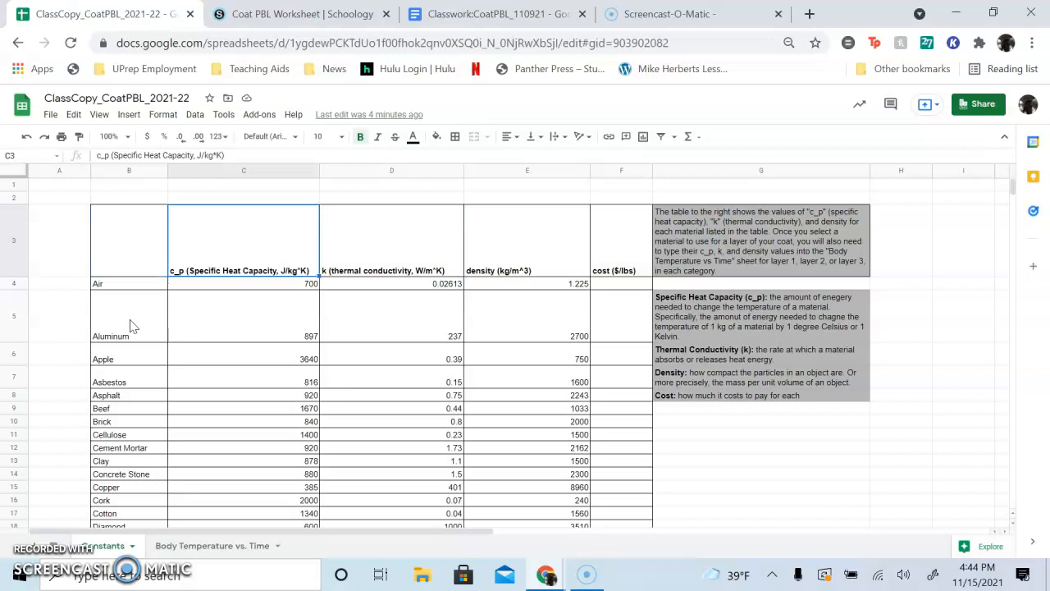
{"action": "key", "text": "Right"}
{"action": "key", "text": "Right"}
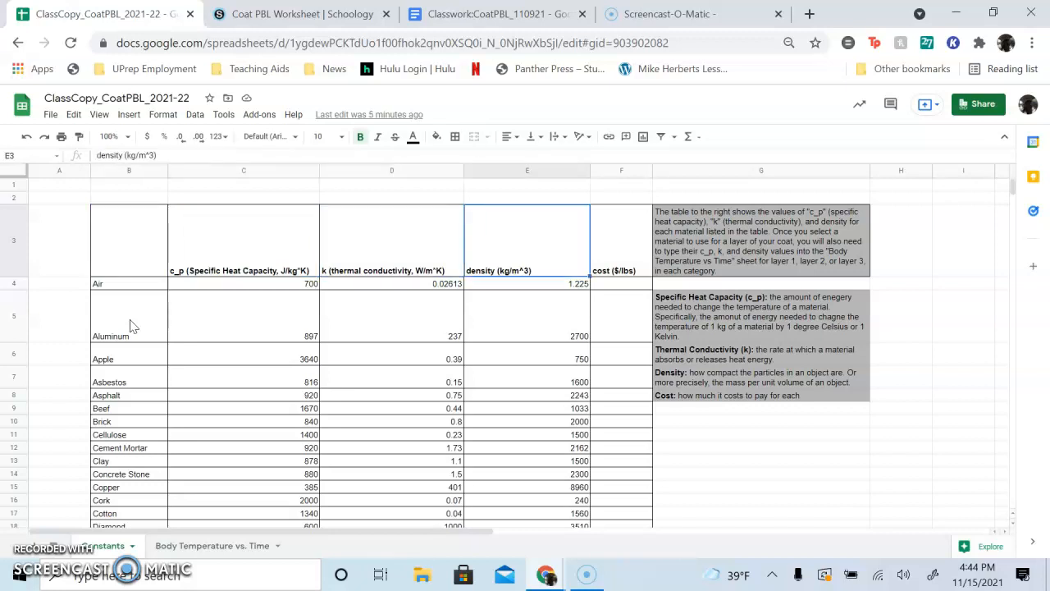
{"action": "key", "text": "Right"}
Read the explanatory notes on the material properties in column G, then select aluminum's specific heat capacity cell.
{"action": "key", "text": "Right"}
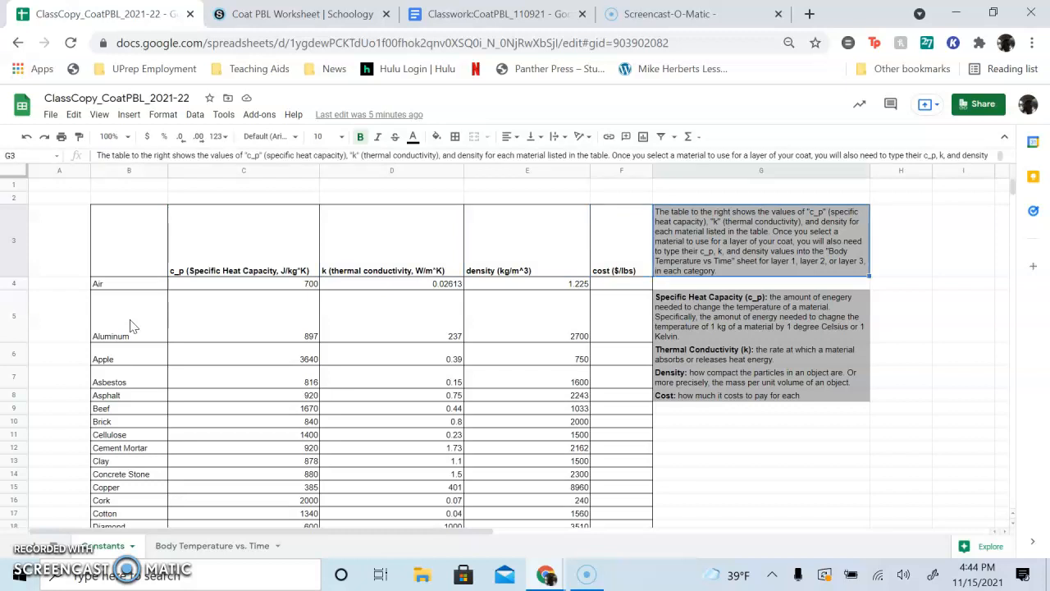
{"action": "key", "text": "Down"}
{"action": "key", "text": "Down"}
{"action": "key", "text": "Down"}
{"action": "key", "text": "Down"}
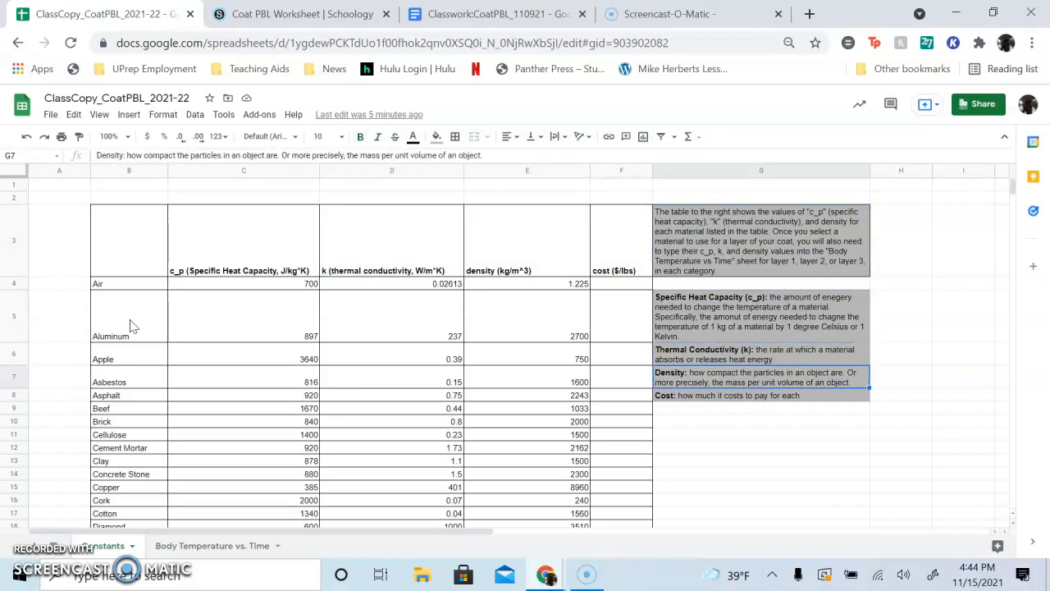
{"action": "key", "text": "Up"}
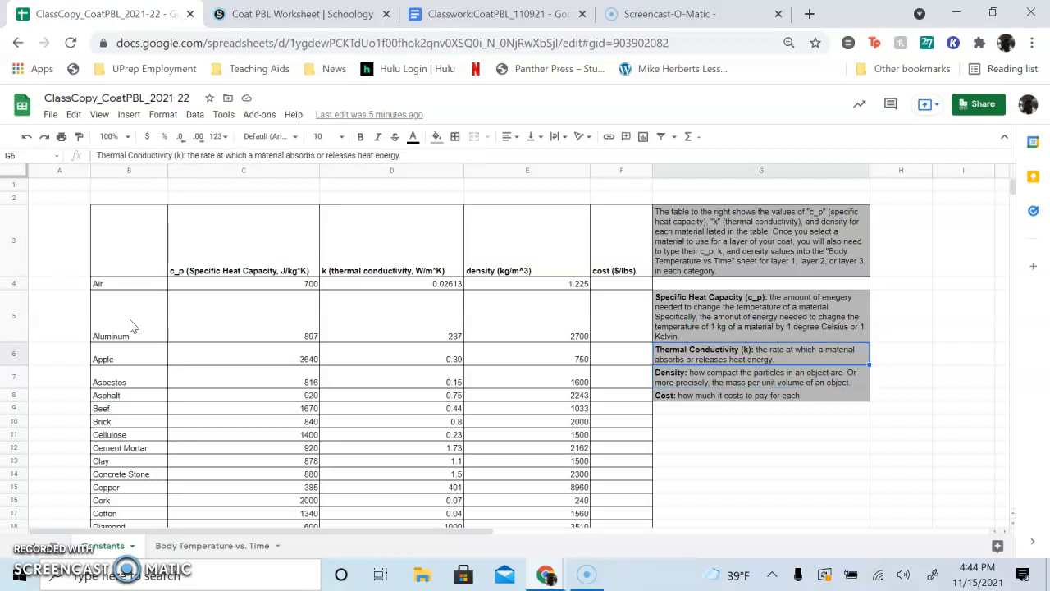
{"action": "key", "text": "Up"}
{"action": "key", "text": "Left"}
{"action": "key", "text": "Left"}
{"action": "key", "text": "Left"}
{"action": "key", "text": "Left"}
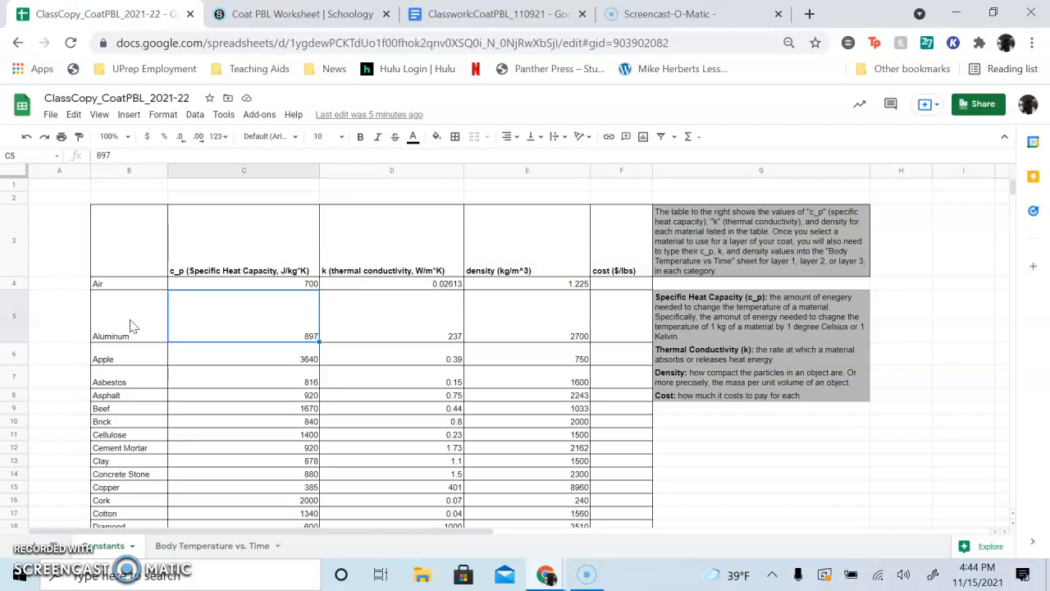
Open the Body Temperature vs. Time sheet and examine the Temperature Outside and Time Step inputs.
{"action": "left_click", "coordinate": [194, 551]}
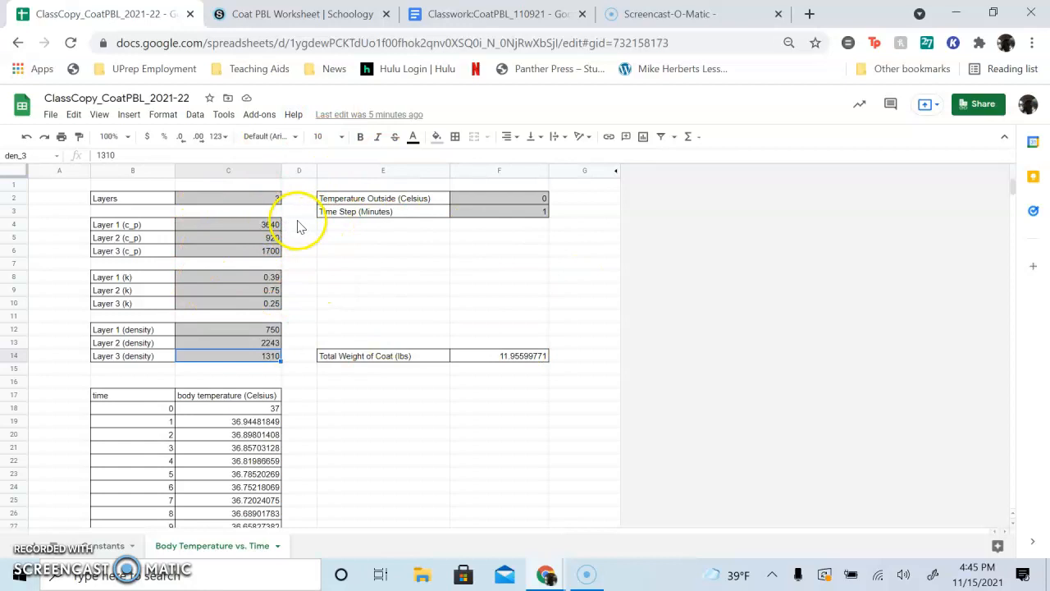
{"action": "left_click", "coordinate": [417, 239]}
{"action": "key", "text": "Up"}
{"action": "key", "text": "Up"}
{"action": "key", "text": "Up"}
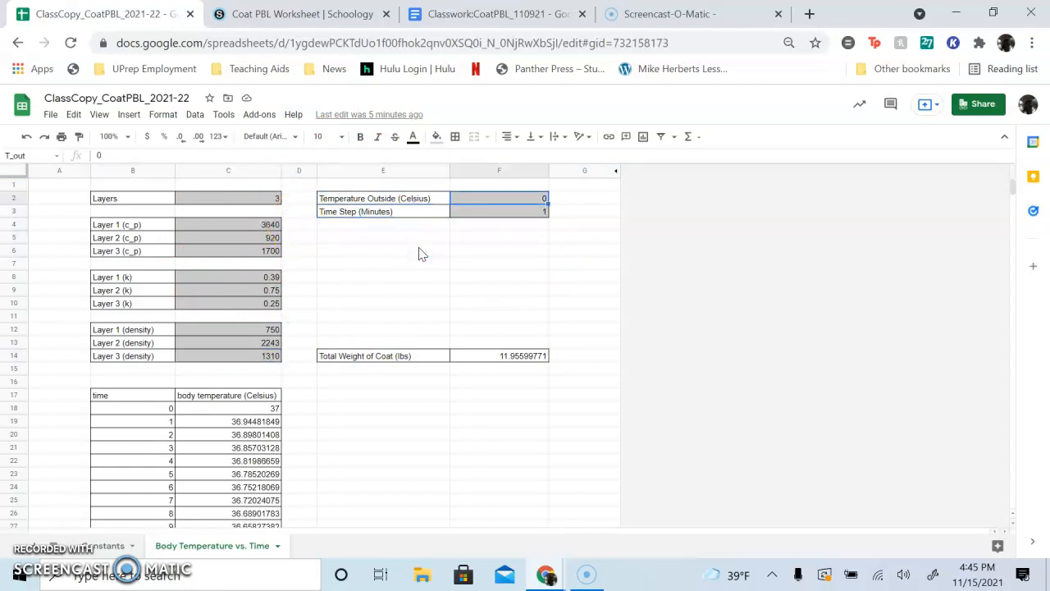
{"action": "key", "text": "Right"}
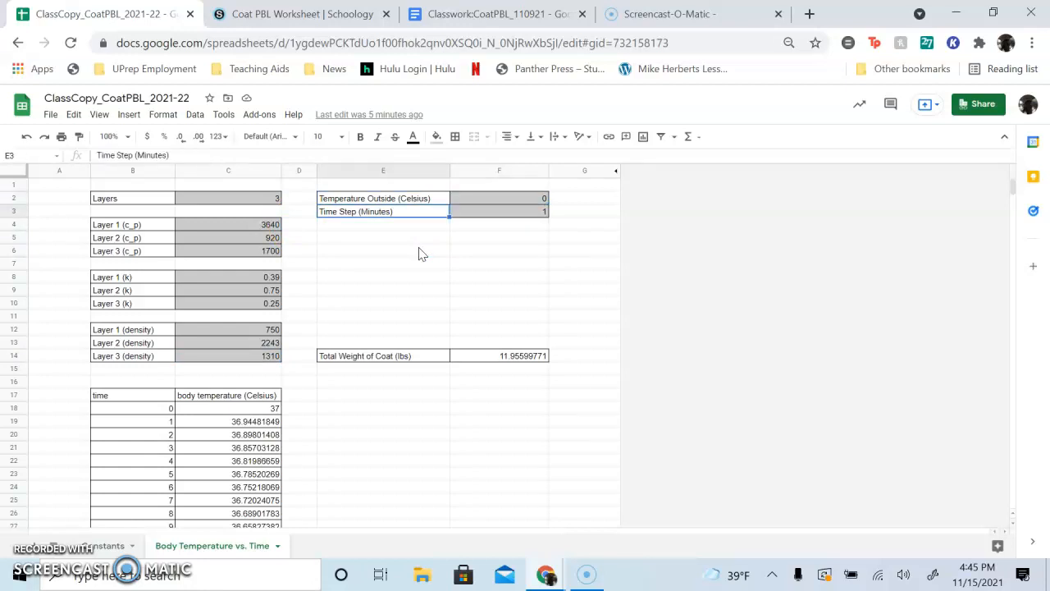
{"action": "key", "text": "Left"}
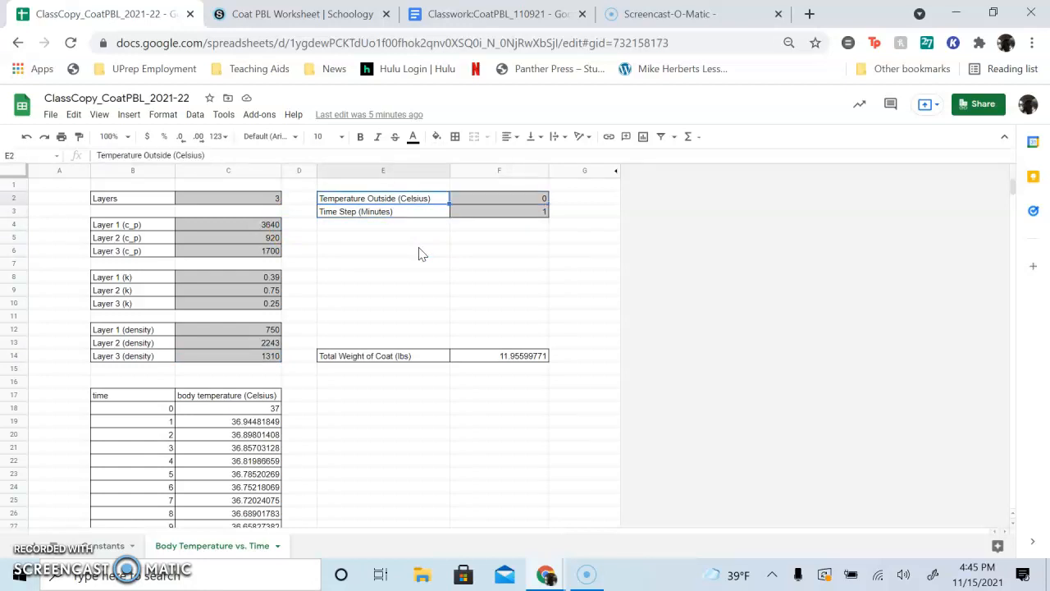
{"action": "key", "text": "Right"}
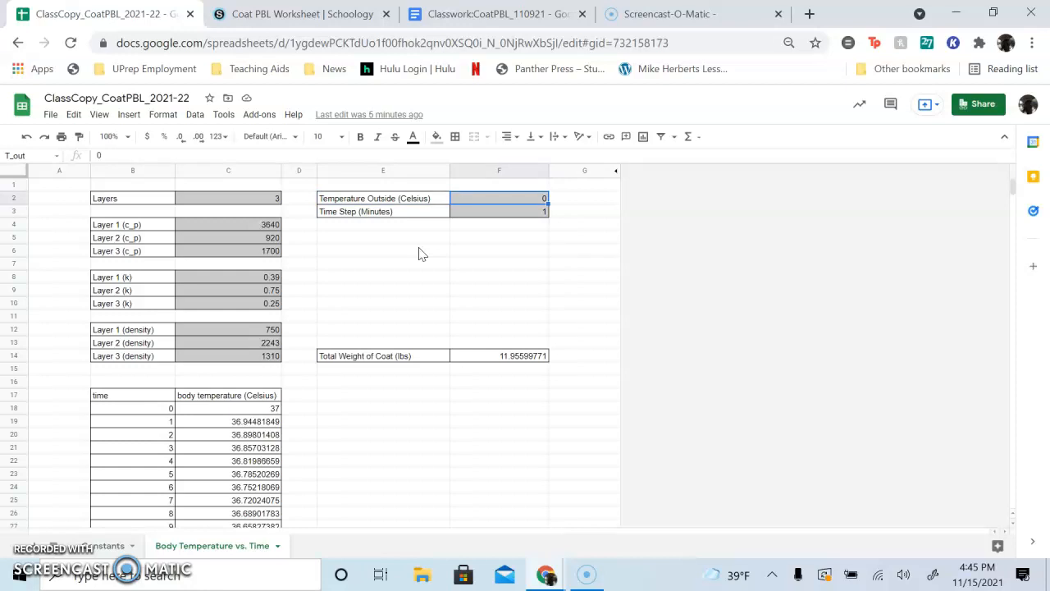
{"action": "key", "text": "Down"}
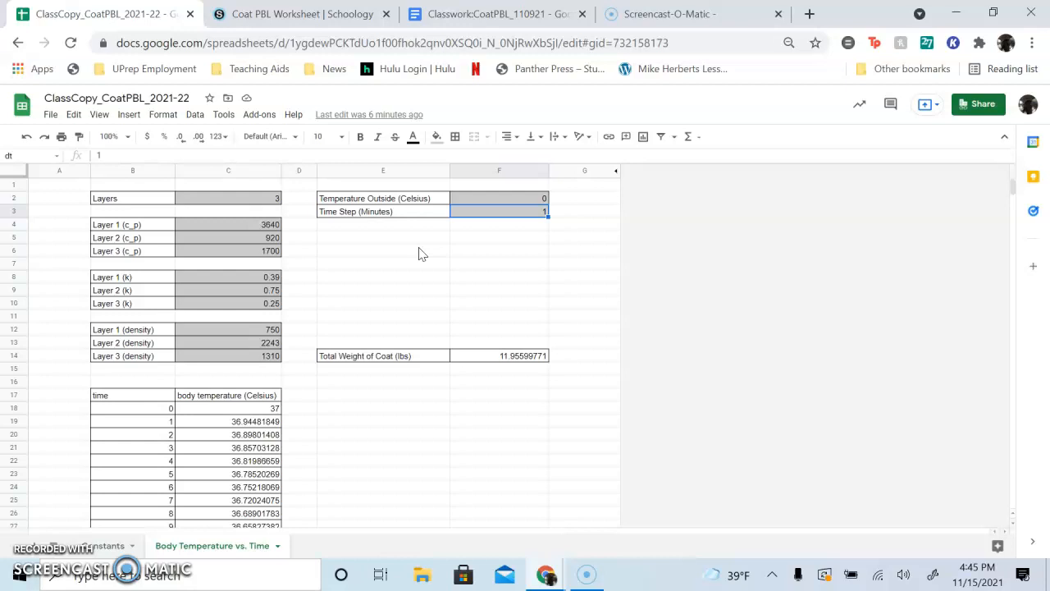
{"action": "key", "text": "Down"}
{"action": "key", "text": "Up"}
Inspect the formula in the Total Weight of Coat (lbs) cell, F14.
{"action": "key", "text": "Down"}
{"action": "key", "text": "Down"}
{"action": "key", "text": "Down"}
{"action": "key", "text": "Down"}
{"action": "key", "text": "Down"}
{"action": "key", "text": "Down"}
{"action": "key", "text": "Down"}
{"action": "key", "text": "Down"}
{"action": "key", "text": "Down"}
{"action": "key", "text": "Down"}
{"action": "key", "text": "Down"}
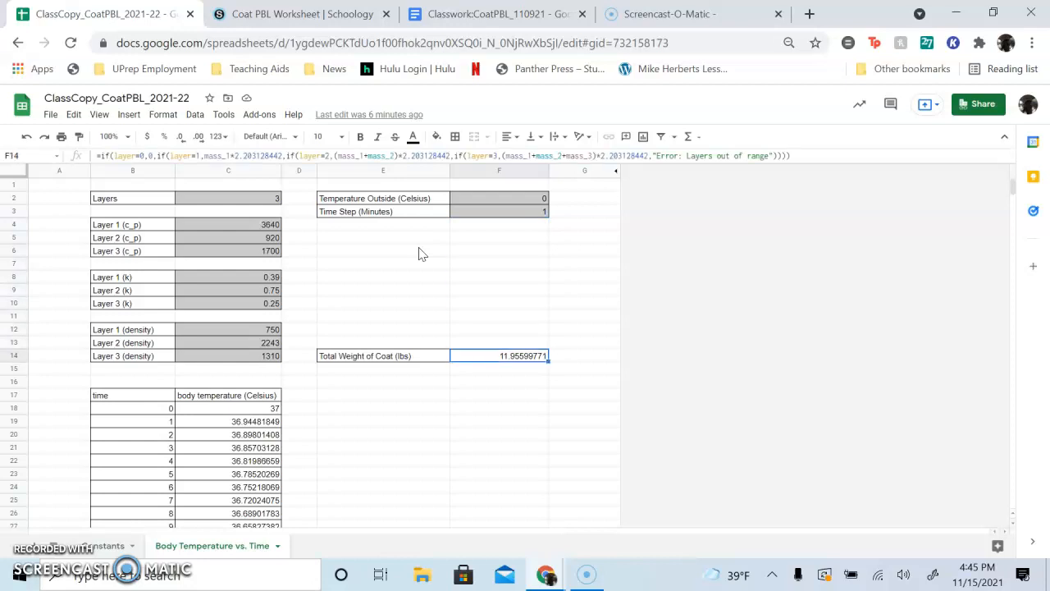
Examine the Layers cell and the c_p input cells for the three layers in column C.
{"action": "key", "text": "Left"}
{"action": "key", "text": "Left"}
{"action": "key", "text": "Right"}
{"action": "key", "text": "Right"}
{"action": "key", "text": "Up"}
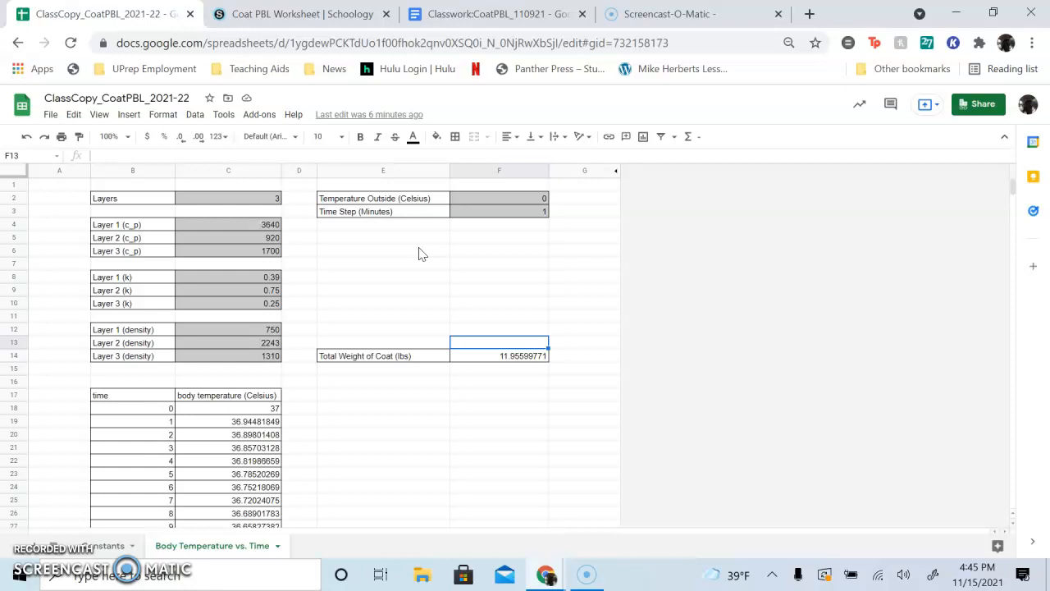
{"action": "key", "text": "Left"}
{"action": "key", "text": "Up"}
{"action": "key", "text": "Up"}
{"action": "key", "text": "Left"}
{"action": "key", "text": "Up"}
{"action": "key", "text": "Up"}
{"action": "key", "text": "Up"}
{"action": "key", "text": "Up"}
{"action": "key", "text": "Left"}
{"action": "key", "text": "Up"}
{"action": "key", "text": "Up"}
{"action": "key", "text": "Up"}
{"action": "key", "text": "Up"}
{"action": "key", "text": "Up"}
{"action": "key", "text": "Down"}
{"action": "key", "text": "Down"}
{"action": "key", "text": "Down"}
{"action": "key", "text": "Down"}
{"action": "key", "text": "Down"}
{"action": "key", "text": "Down"}
{"action": "key", "text": "Down"}
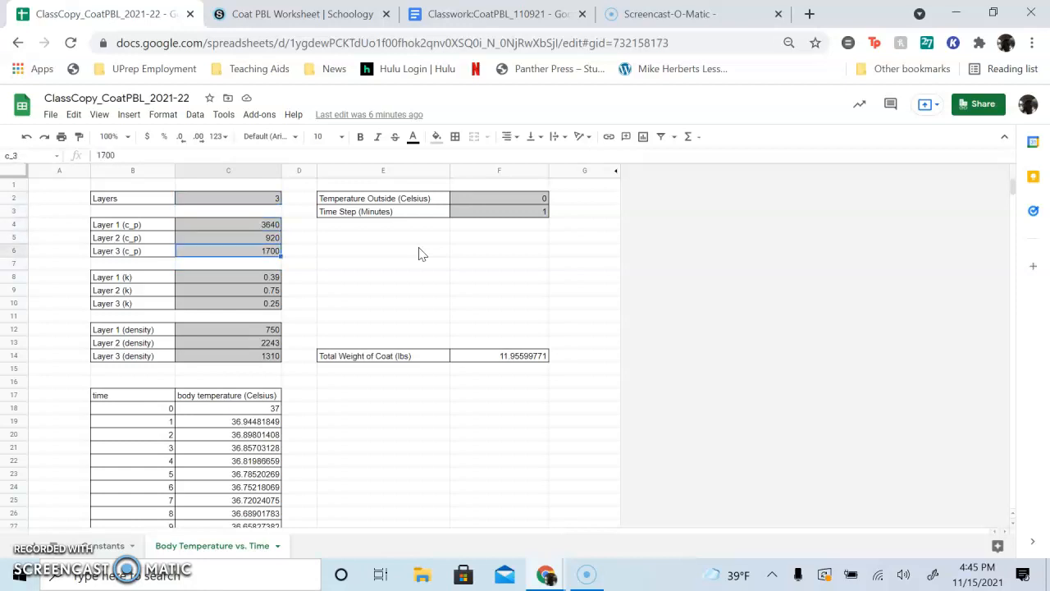
{"action": "key", "text": "Right"}
{"action": "key", "text": "Right"}
{"action": "key", "text": "Up"}
{"action": "key", "text": "Down"}
{"action": "key", "text": "Down"}
{"action": "key", "text": "Down"}
{"action": "key", "text": "Down"}
{"action": "key", "text": "Down"}
{"action": "key", "text": "Down"}
{"action": "key", "text": "Up"}
{"action": "key", "text": "Up"}
{"action": "key", "text": "Up"}
{"action": "key", "text": "Up"}
{"action": "key", "text": "Up"}
{"action": "key", "text": "Up"}
{"action": "key", "text": "Up"}
{"action": "key", "text": "Up"}
{"action": "key", "text": "Up"}
{"action": "key", "text": "Up"}
{"action": "key", "text": "Up"}
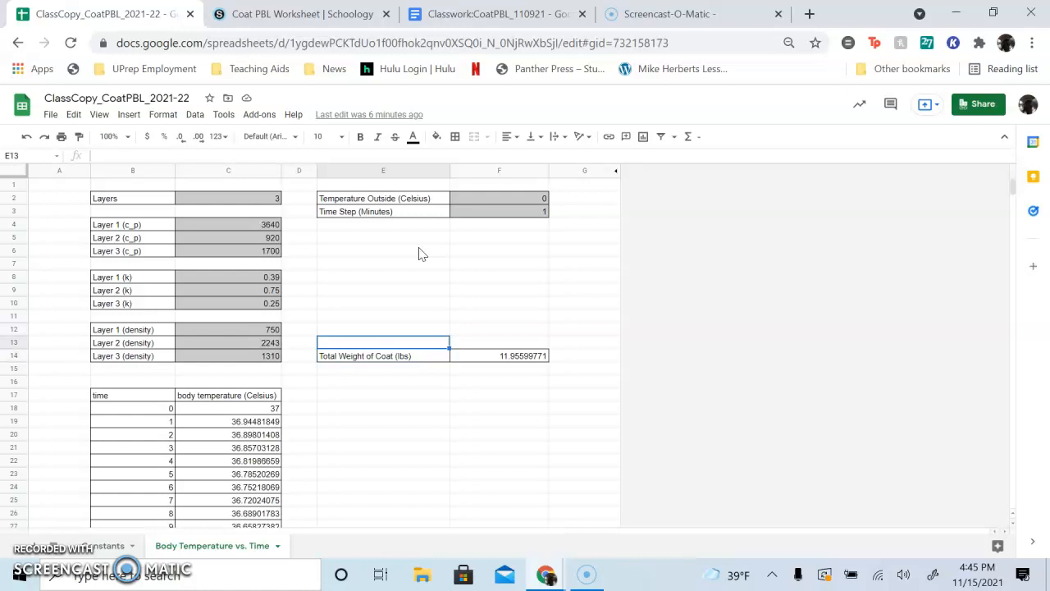
{"action": "key", "text": "Down"}
{"action": "key", "text": "Down"}
{"action": "key", "text": "Down"}
{"action": "key", "text": "Down"}
{"action": "key", "text": "Down"}
{"action": "key", "text": "Down"}
{"action": "key", "text": "Down"}
{"action": "key", "text": "Down"}
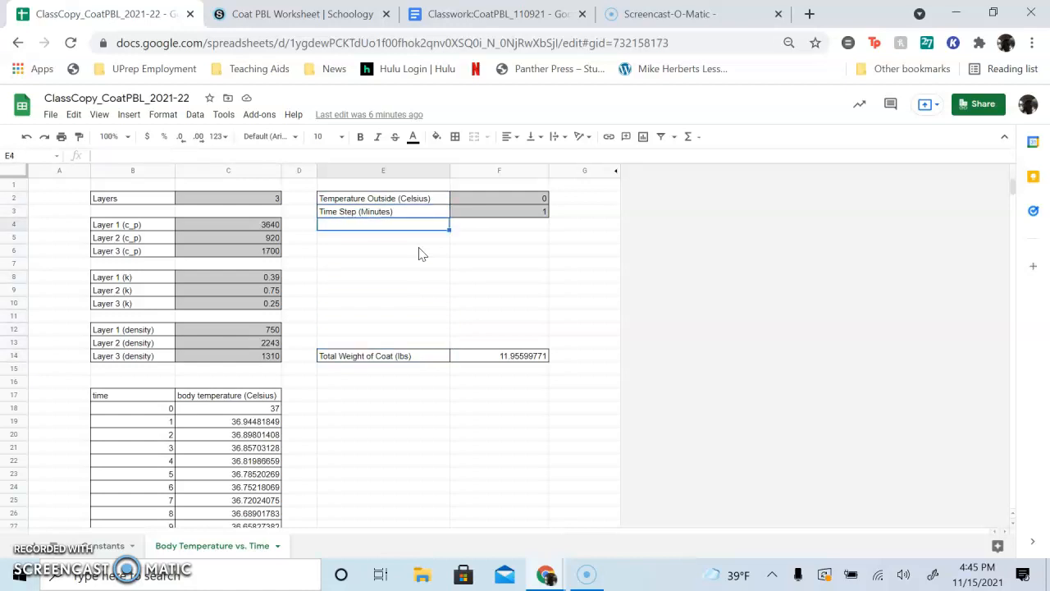
Examine the Layers input in column C, then select the Layer 1 (c_p) value.
{"action": "key", "text": "Left"}
{"action": "key", "text": "Left"}
{"action": "key", "text": "Up"}
{"action": "key", "text": "Up"}
{"action": "key", "text": "Up"}
{"action": "key", "text": "Up"}
{"action": "key", "text": "Up"}
{"action": "key", "text": "Up"}
{"action": "key", "text": "Up"}
{"action": "key", "text": "Up"}
{"action": "key", "text": "Up"}
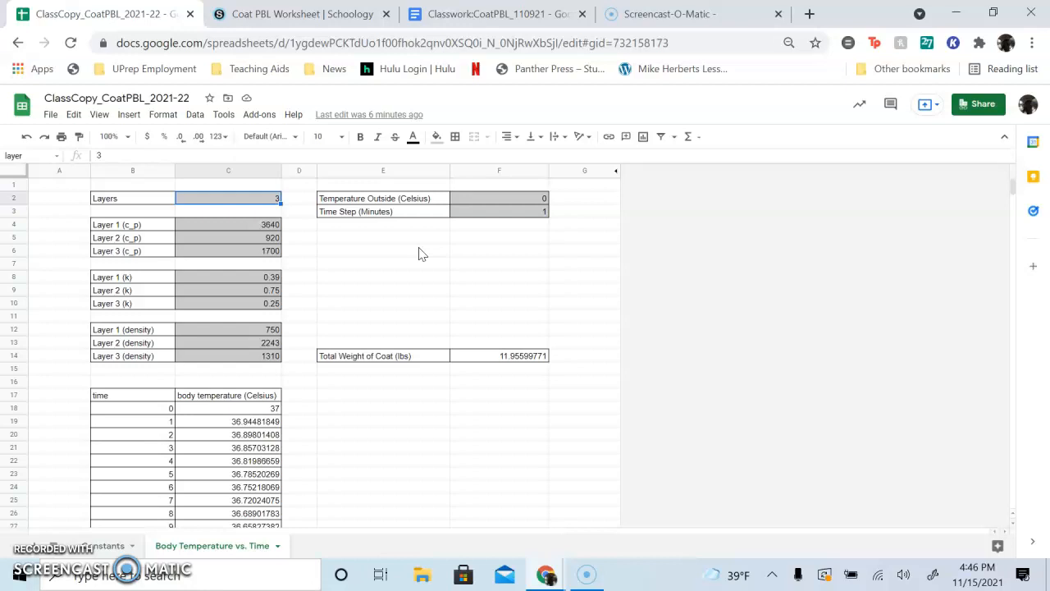
{"action": "key", "text": "Down"}
{"action": "key", "text": "Down"}
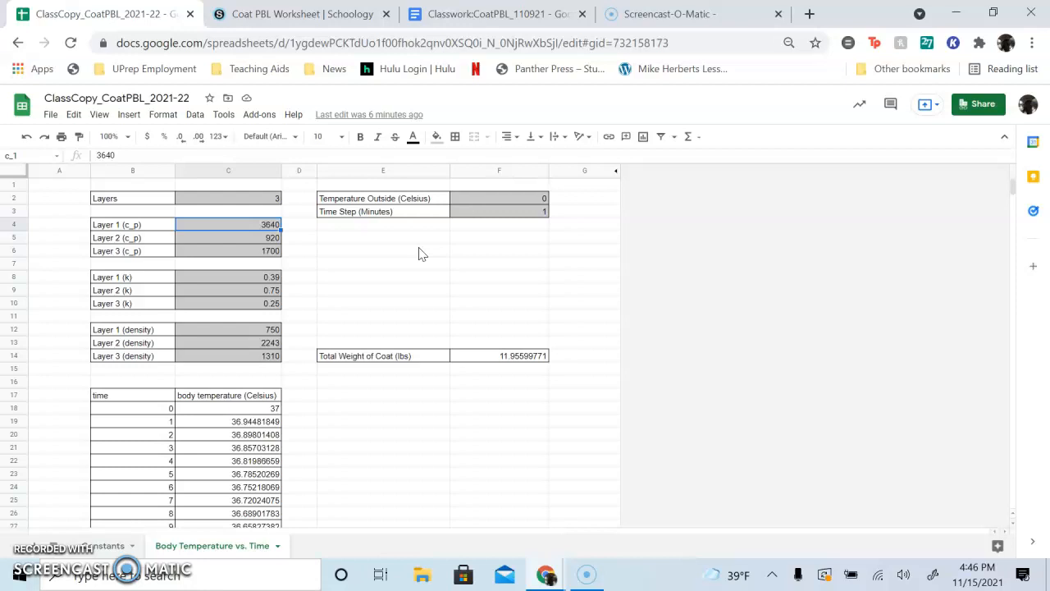
Check aluminum's specific heat capacity on the Constants sheet and return to the Layer 1 (c_p) cell on Body Temperature vs. Time.
{"action": "left_click", "coordinate": [97, 548]}
{"action": "left_click", "coordinate": [221, 345]}
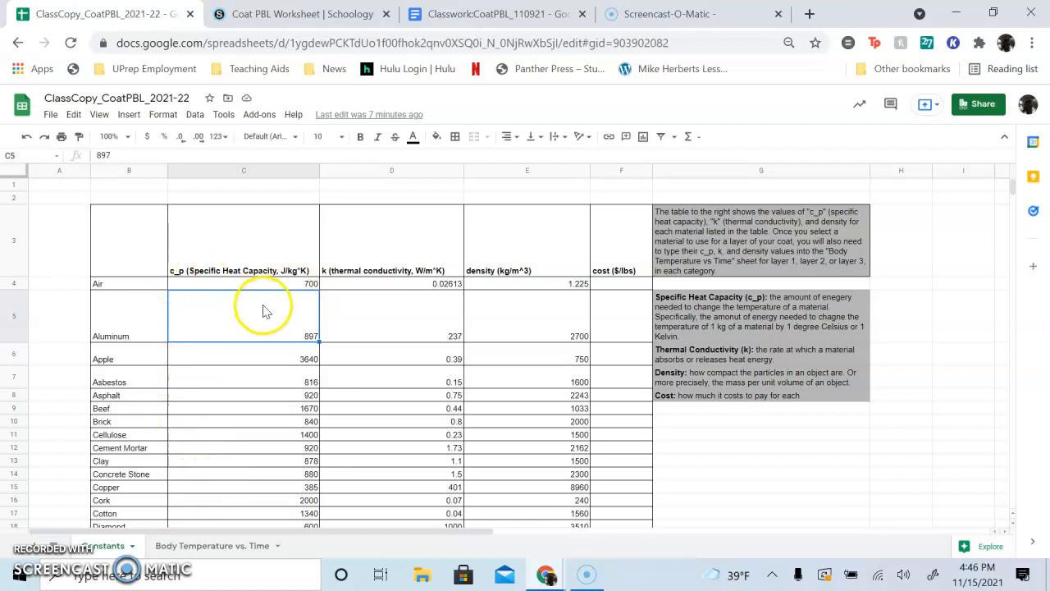
{"action": "left_click", "coordinate": [213, 545]}
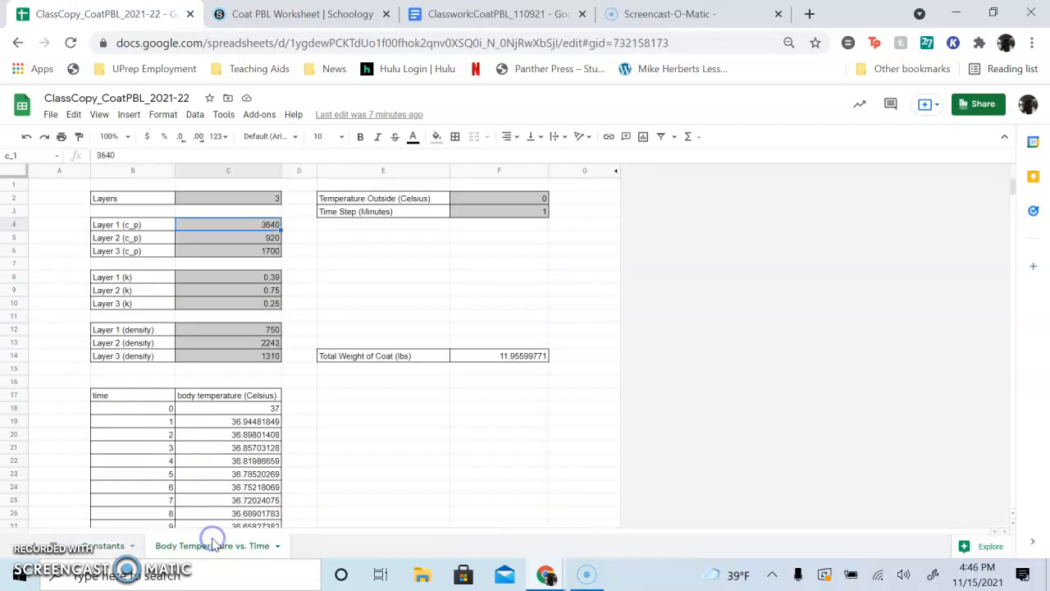
{"action": "left_click", "coordinate": [238, 226]}
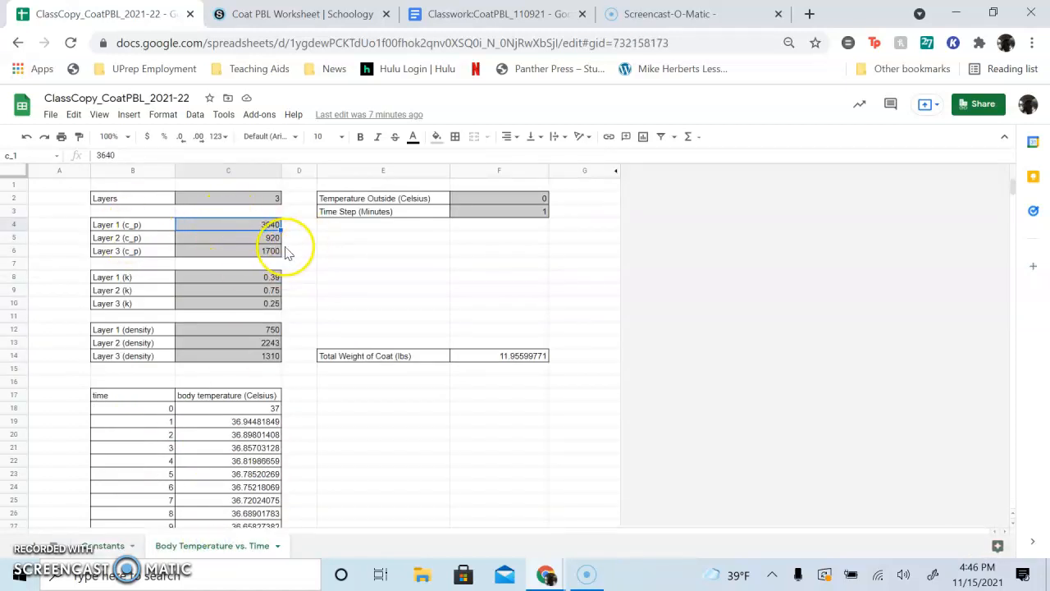
Inspect the specific heat capacity inputs for Layer 1 and Layer 2 alongside their labels.
{"action": "key", "text": "Down"}
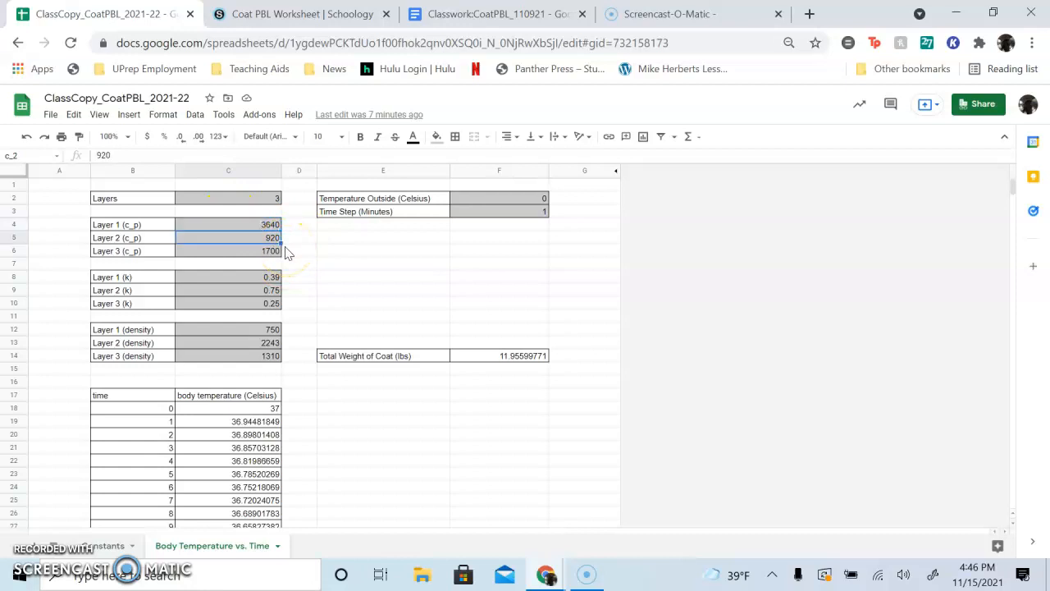
{"action": "key", "text": "Up"}
{"action": "key", "text": "Up"}
{"action": "key", "text": "Left"}
{"action": "key", "text": "Down"}
{"action": "key", "text": "Right"}
{"action": "key", "text": "Left"}
{"action": "key", "text": "Right"}
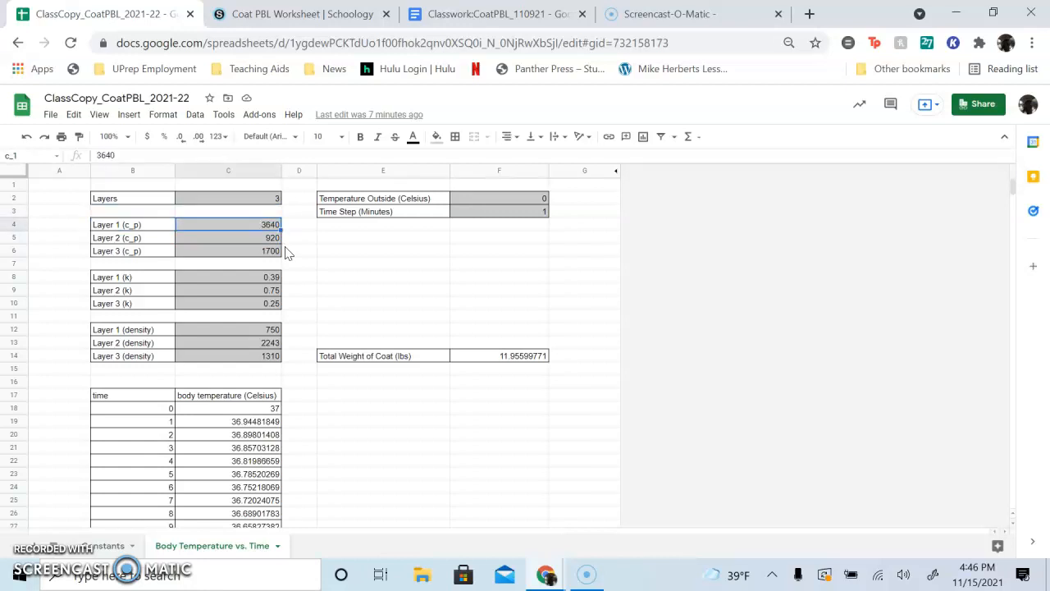
Inspect the Layer 1 (k) label and its thermal conductivity input.
{"action": "key", "text": "Down"}
{"action": "key", "text": "Down"}
{"action": "key", "text": "Down"}
{"action": "key", "text": "Down"}
{"action": "key", "text": "Left"}
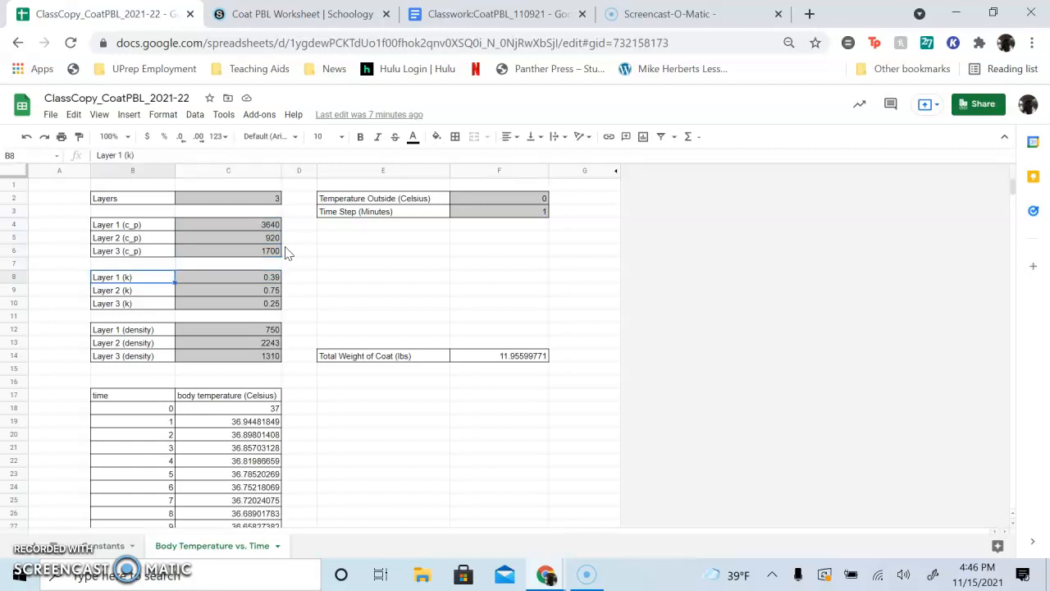
{"action": "key", "text": "Right"}
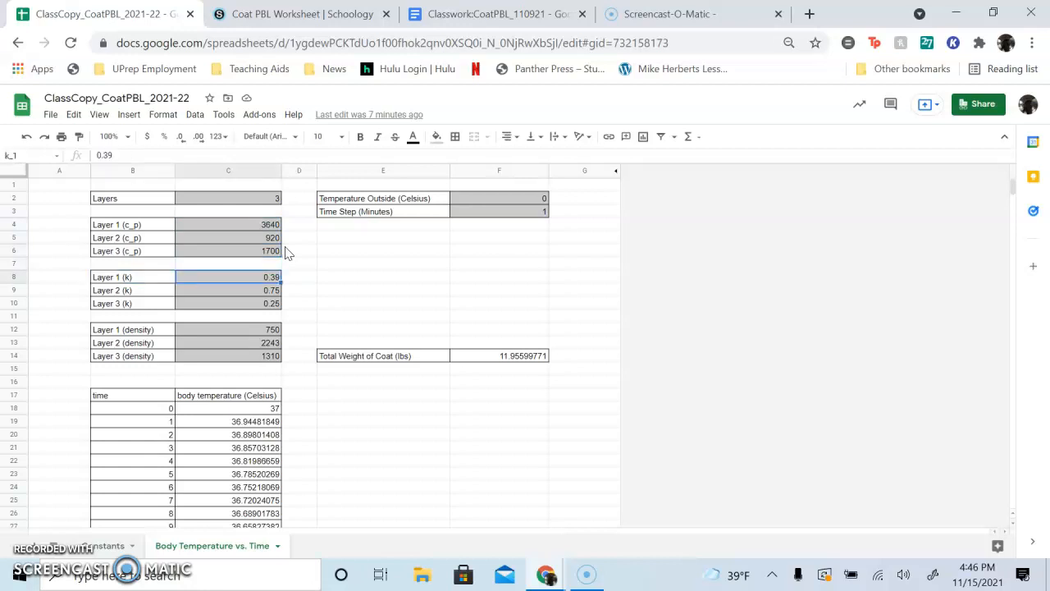
Inspect the Layer 1 (density) input, then review the matching property headings on the Constants sheet and return.
{"action": "key", "text": "Down"}
{"action": "key", "text": "Down"}
{"action": "key", "text": "Down"}
{"action": "key", "text": "Down"}
{"action": "key", "text": "Left"}
{"action": "key", "text": "Right"}
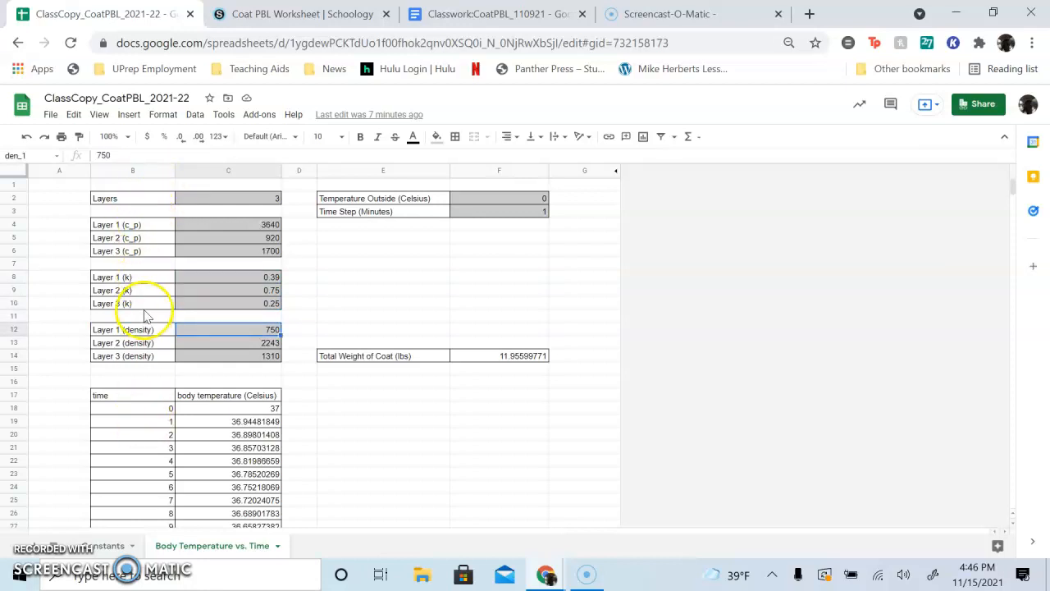
{"action": "left_click", "coordinate": [100, 548]}
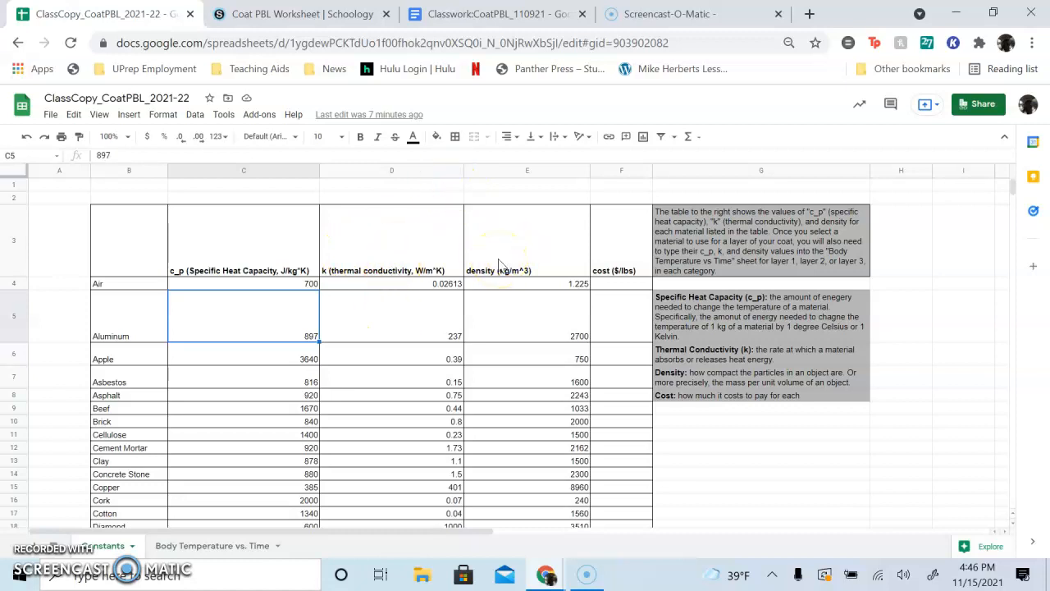
{"action": "left_click", "coordinate": [192, 547]}
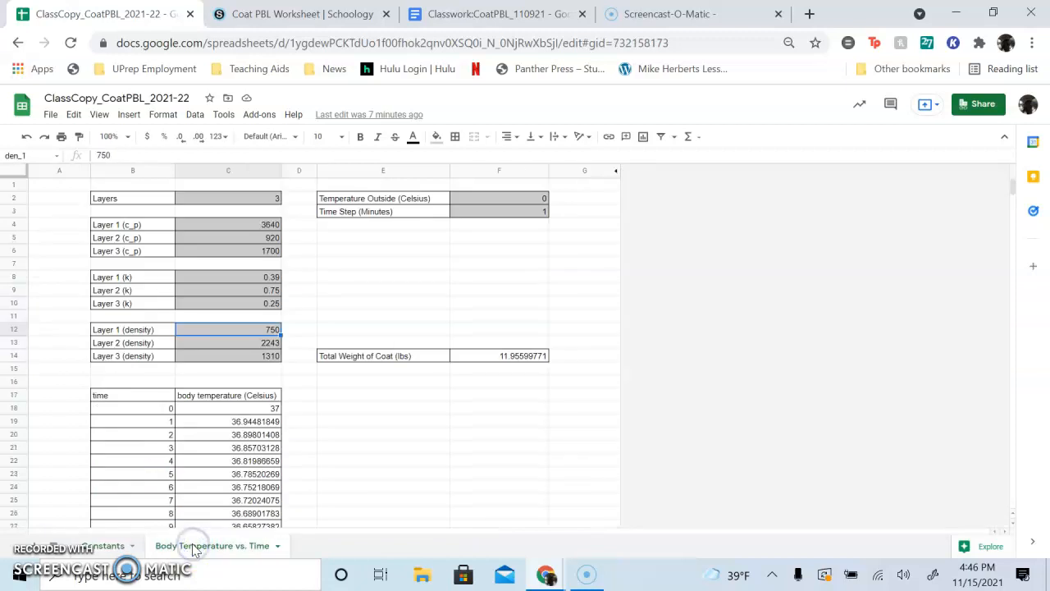
Clear the Layers value and the c_p values of all three layers.
{"action": "left_click", "coordinate": [278, 208]}
{"action": "left_click", "coordinate": [269, 205]}
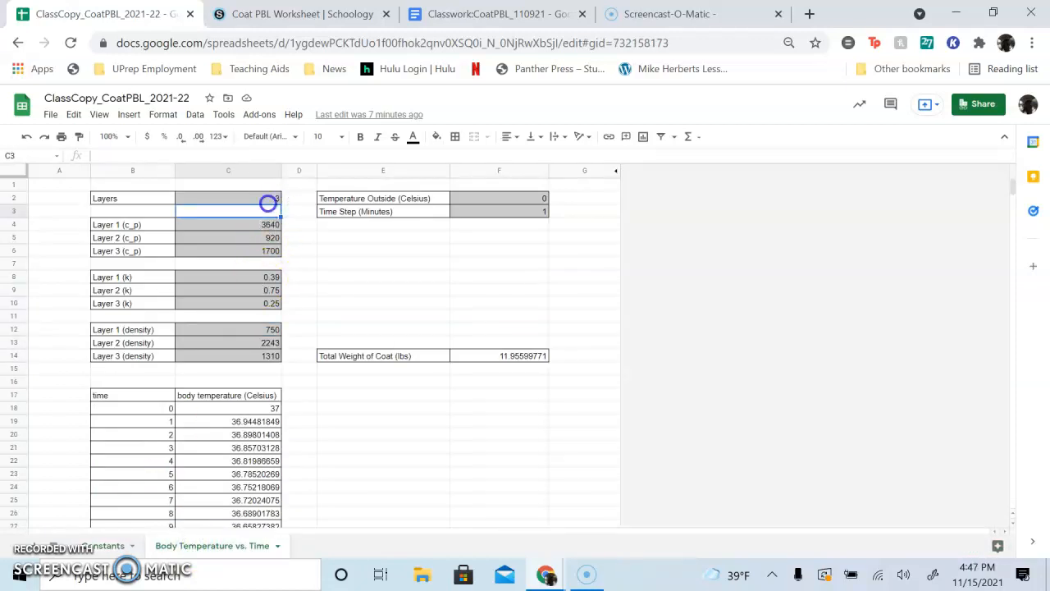
{"action": "key", "text": "Up"}
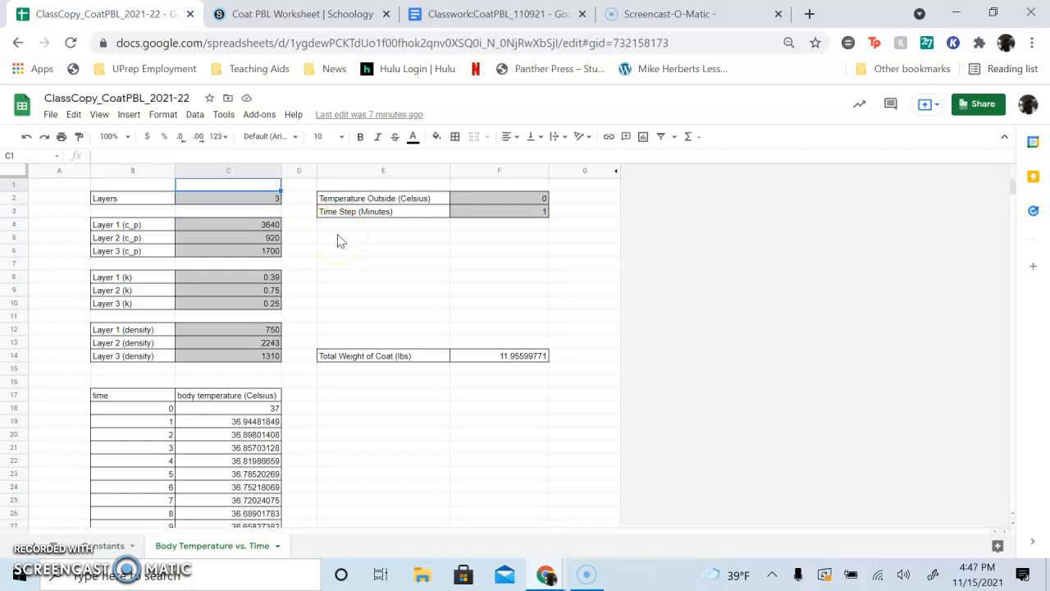
{"action": "key", "text": "Delete"}
{"action": "key", "text": "Down"}
{"action": "key", "text": "Down"}
{"action": "key", "text": "Delete"}
{"action": "key", "text": "Down"}
{"action": "key", "text": "Down"}
{"action": "key", "text": "Delete"}
{"action": "key", "text": "Up"}
{"action": "key", "text": "Delete"}
Clear the k values of all three layers.
{"action": "key", "text": "Down"}
{"action": "key", "text": "Down"}
{"action": "key", "text": "Down"}
{"action": "key", "text": "Delete"}
{"action": "key", "text": "Down"}
{"action": "key", "text": "Delete"}
{"action": "key", "text": "Down"}
{"action": "key", "text": "Delete"}
Clear the density values of all three layers.
{"action": "key", "text": "Down"}
{"action": "key", "text": "Down"}
{"action": "key", "text": "Delete"}
{"action": "key", "text": "Down"}
{"action": "key", "text": "Delete"}
{"action": "key", "text": "Down"}
{"action": "key", "text": "Delete"}
{"action": "key", "text": "Up"}
{"action": "key", "text": "Up"}
{"action": "key", "text": "Up"}
{"action": "key", "text": "Up"}
{"action": "key", "text": "Up"}
{"action": "key", "text": "Up"}
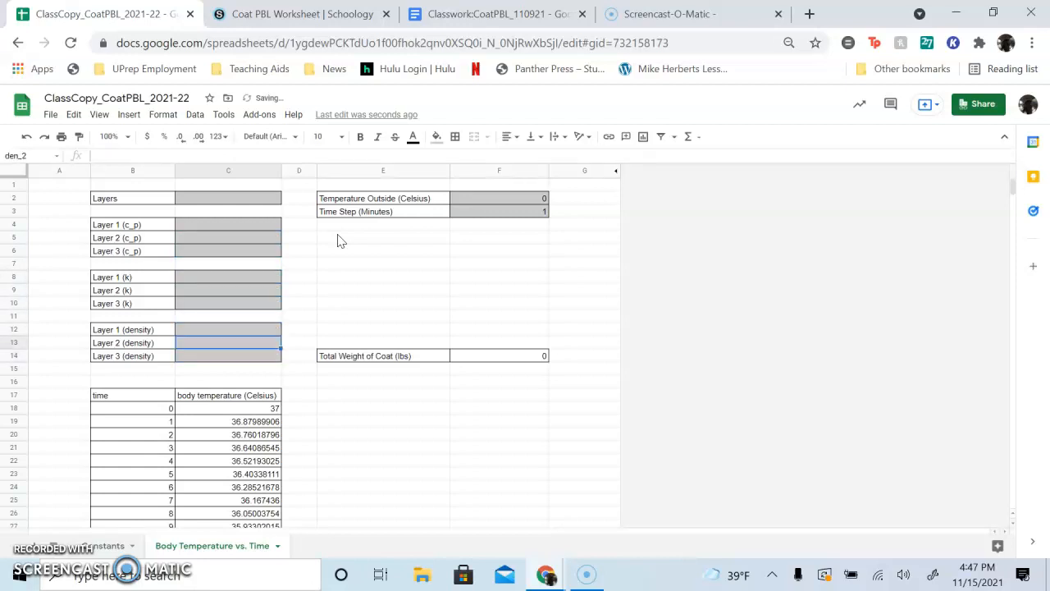
{"action": "key", "text": "Up"}
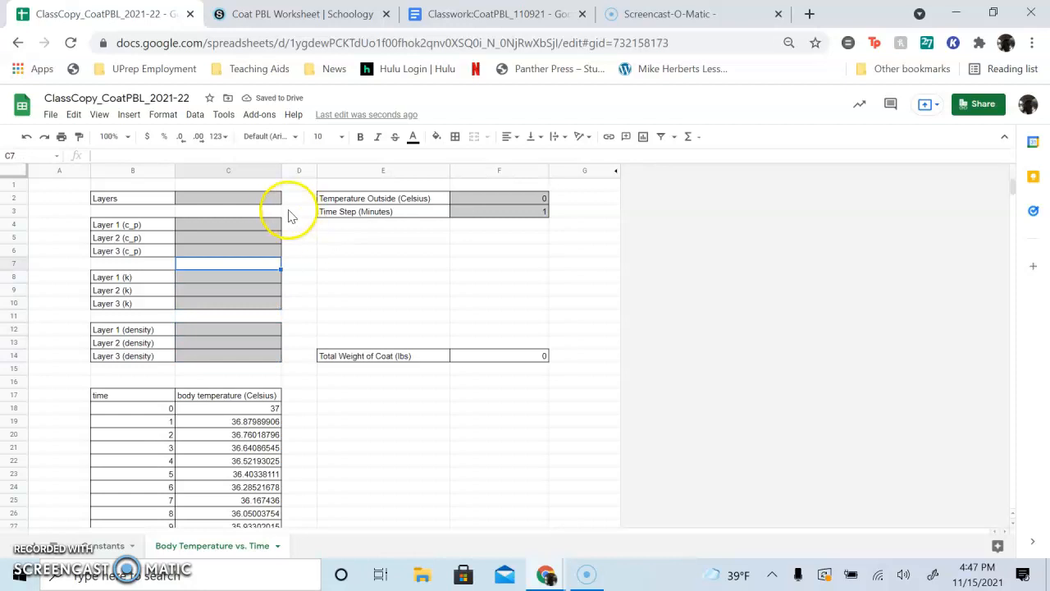
Open the Classwork:CoatPBL_110921 document and read its instructions and lists of one-layer and two-layer coats.
{"action": "left_click", "coordinate": [492, 14]}
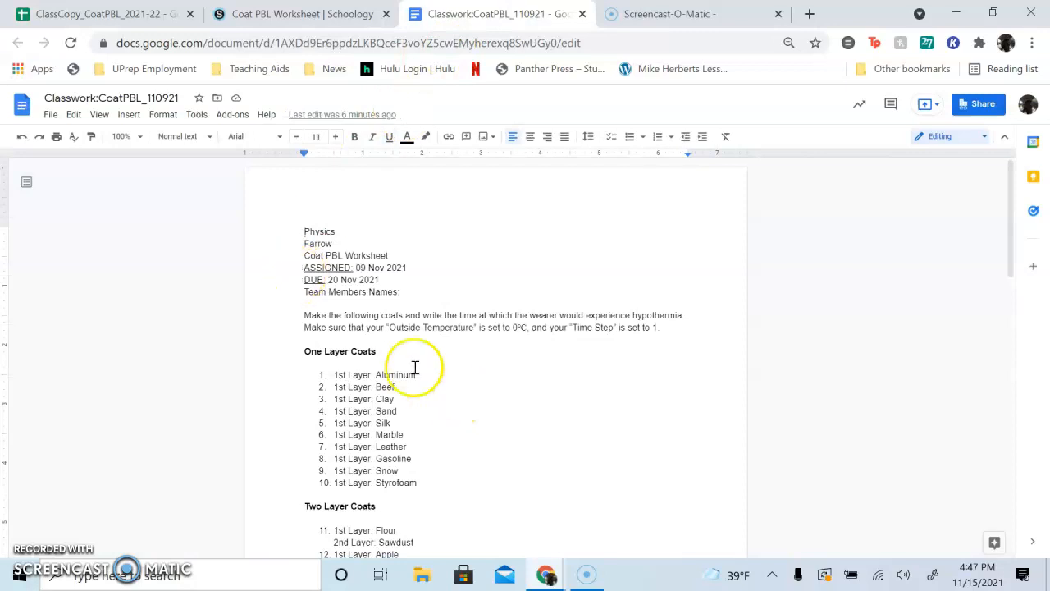
{"action": "left_click_drag", "start_coordinate": [1009, 211], "coordinate": [1017, 236]}
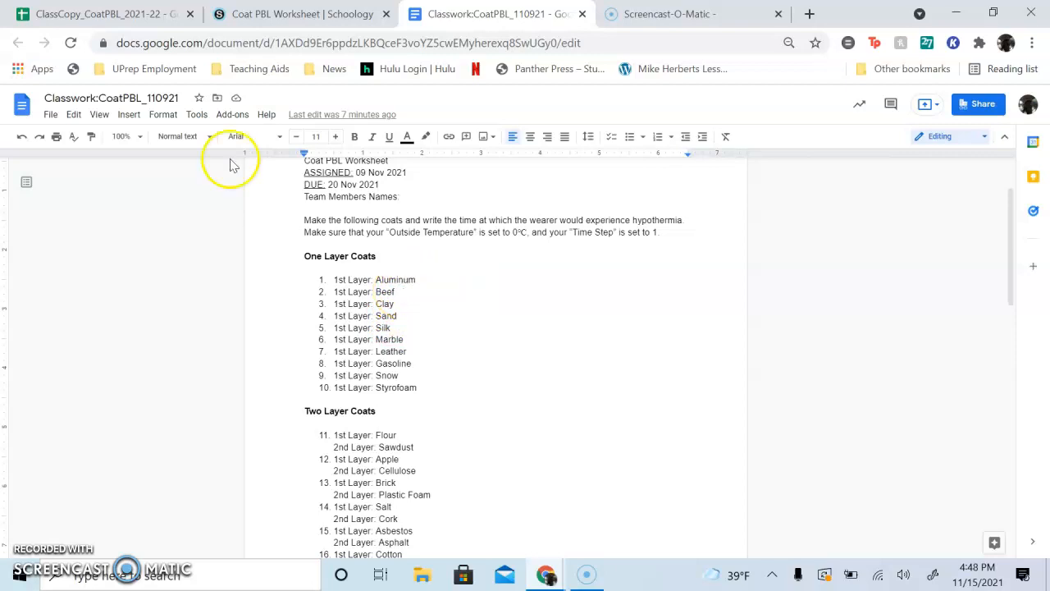
Return to the ClassCopy_CoatPBL_2021-22 spreadsheet and set Layers to 1.
{"action": "left_click", "coordinate": [139, 15]}
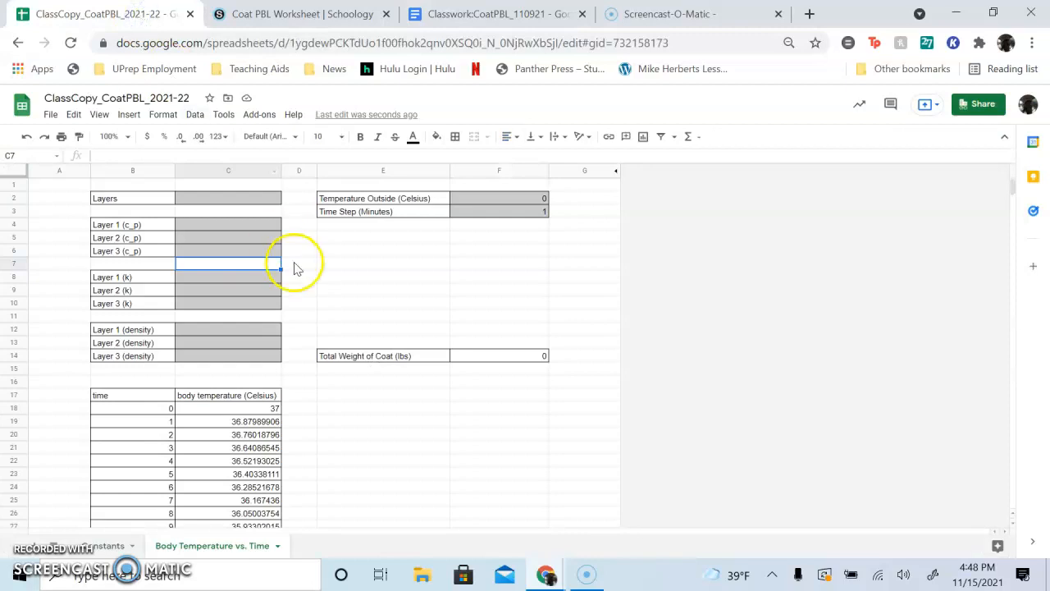
{"action": "left_click", "coordinate": [252, 201]}
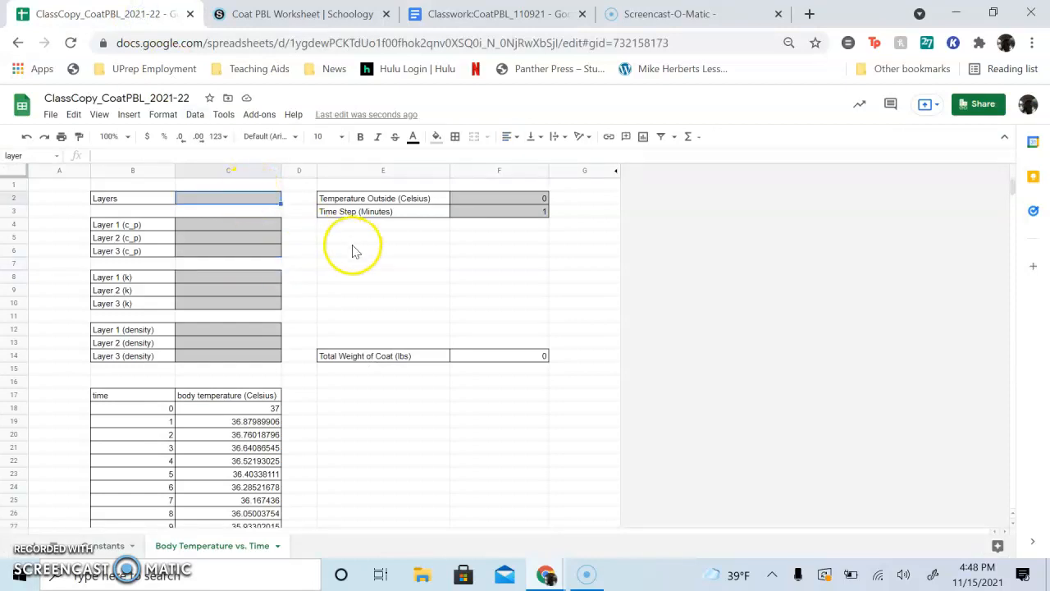
{"action": "type", "text": "1"}
{"action": "key", "text": "Return"}
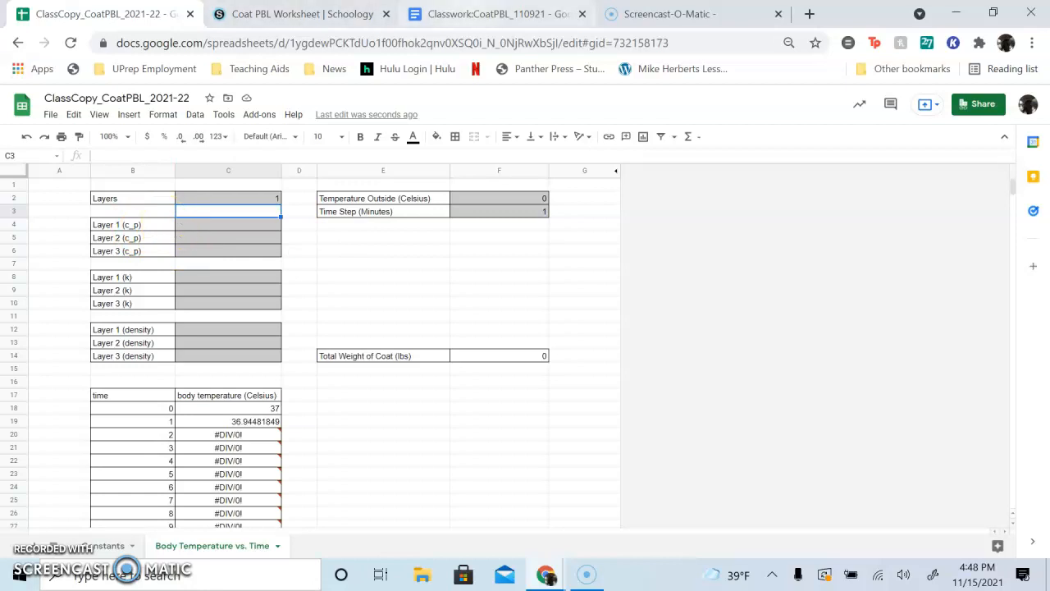
Look up beef's row on the Constants sheet and enter its specific heat capacity, 1670, as Layer 1 (c_p).
{"action": "left_click", "coordinate": [115, 546]}
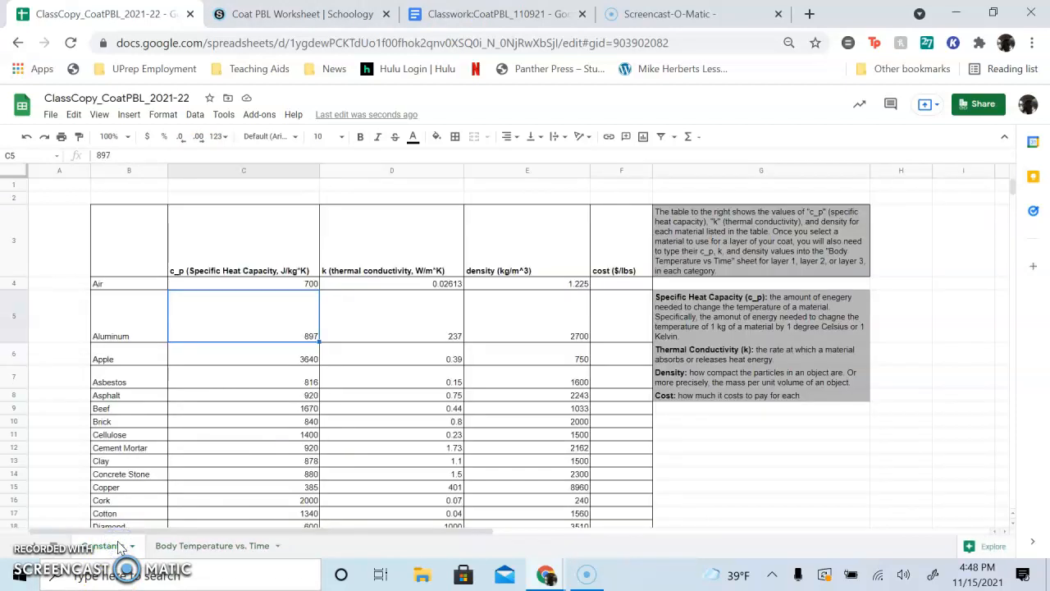
{"action": "left_click", "coordinate": [14, 407]}
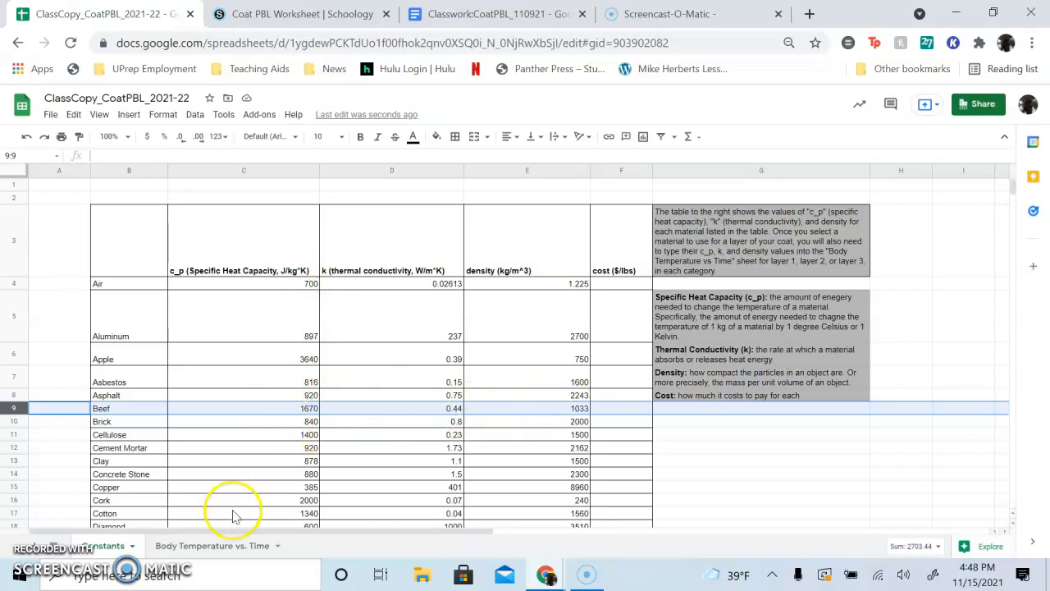
{"action": "left_click", "coordinate": [209, 546]}
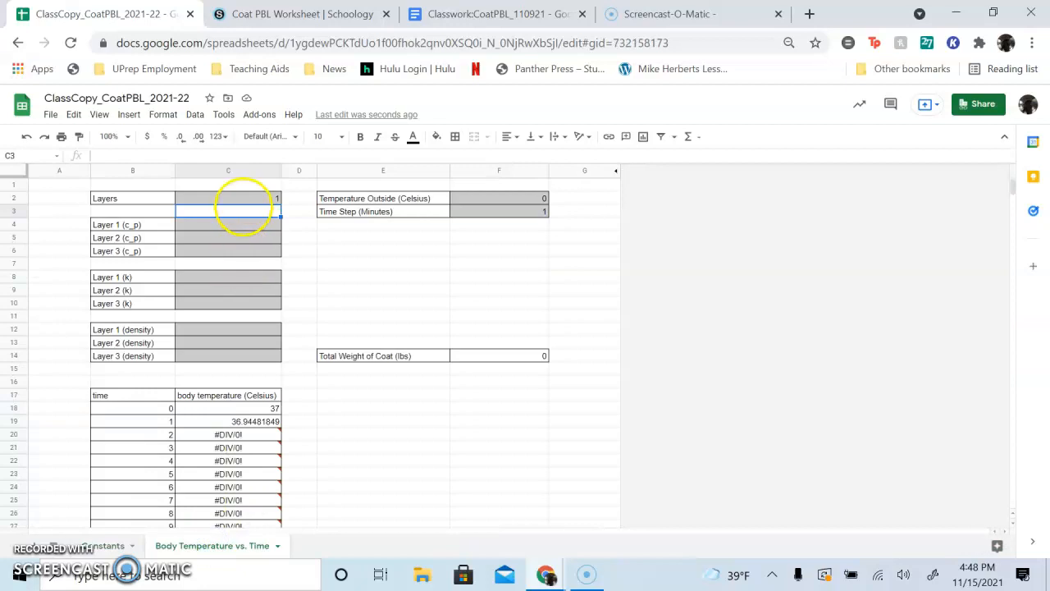
{"action": "left_click", "coordinate": [237, 227]}
{"action": "type", "text": "16"}
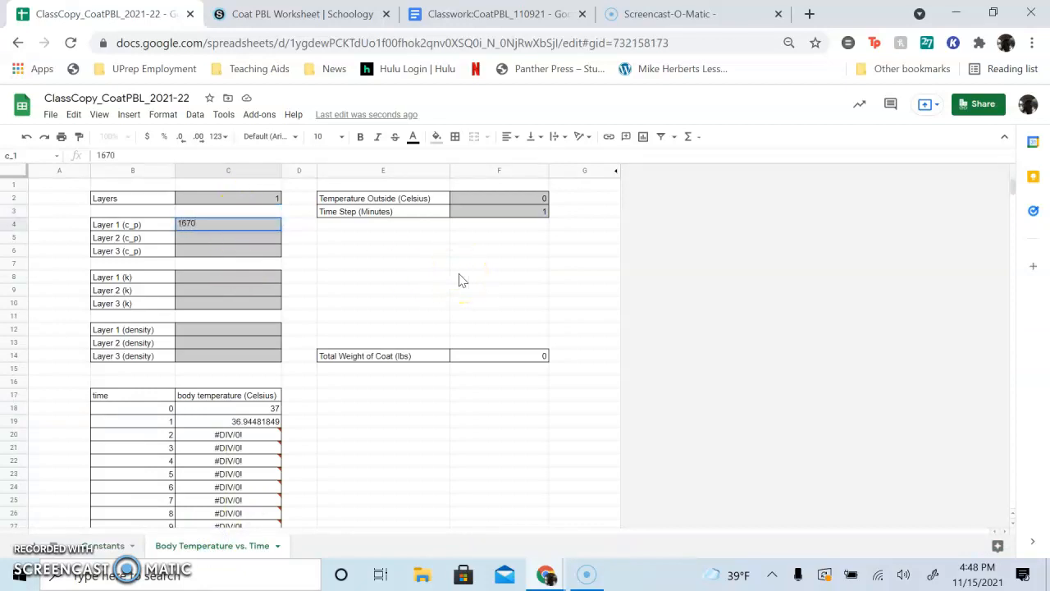
{"action": "type", "text": "70"}
{"action": "key", "text": "Return"}
Enter beef's thermal conductivity, 0.44, as Layer 1 (k).
{"action": "key", "text": "Up"}
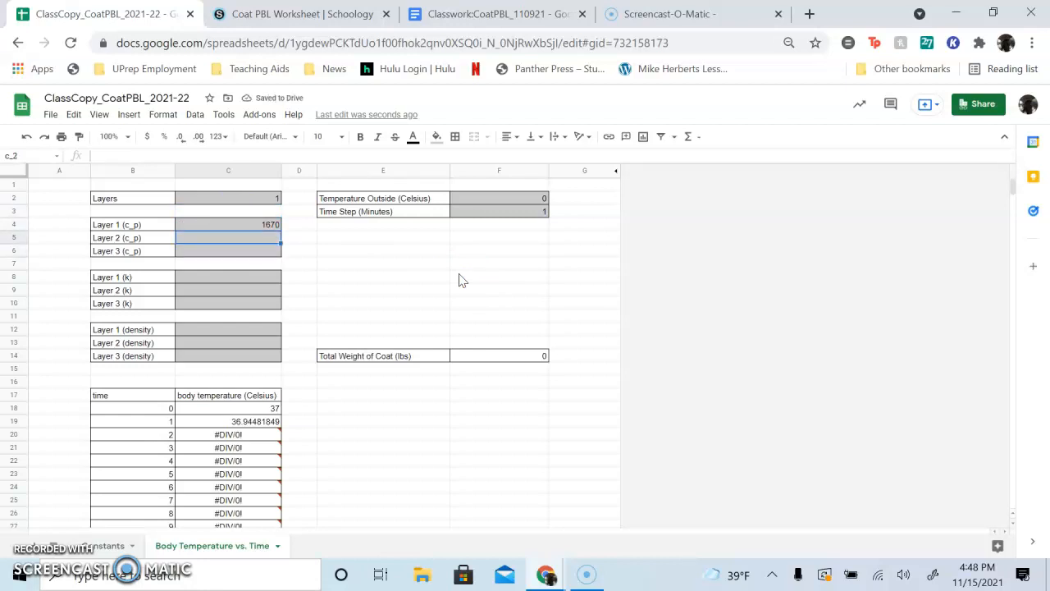
{"action": "key", "text": "Down"}
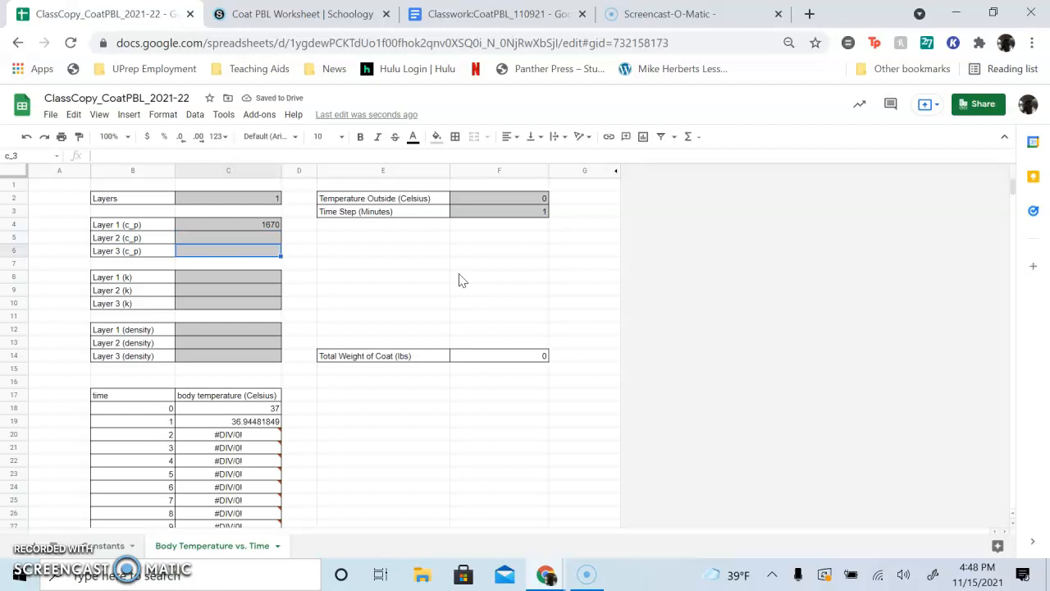
{"action": "key", "text": "Up"}
{"action": "key", "text": "Up"}
{"action": "key", "text": "Up"}
{"action": "key", "text": "Up"}
{"action": "key", "text": "Down"}
{"action": "key", "text": "Down"}
{"action": "key", "text": "Down"}
{"action": "key", "text": "Down"}
{"action": "key", "text": "Down"}
{"action": "key", "text": "Down"}
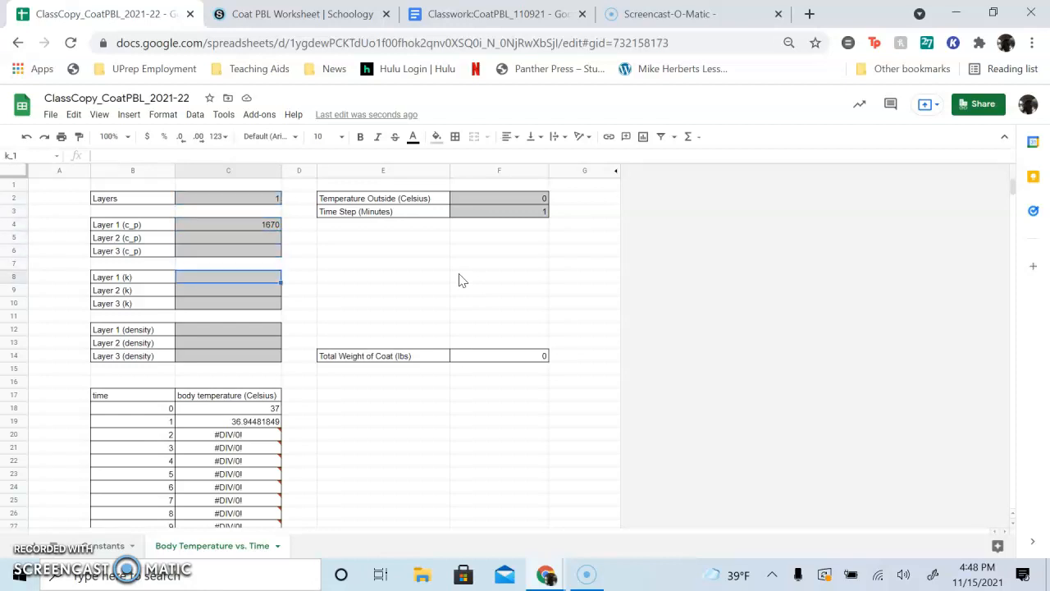
{"action": "type", "text": "0.44"}
{"action": "key", "text": "Return"}
Enter beef's density, 1033, as Layer 1 (density).
{"action": "key", "text": "Up"}
{"action": "key", "text": "Left"}
{"action": "key", "text": "Down"}
{"action": "key", "text": "Right"}
{"action": "key", "text": "Right"}
{"action": "key", "text": "Left"}
{"action": "key", "text": "Down"}
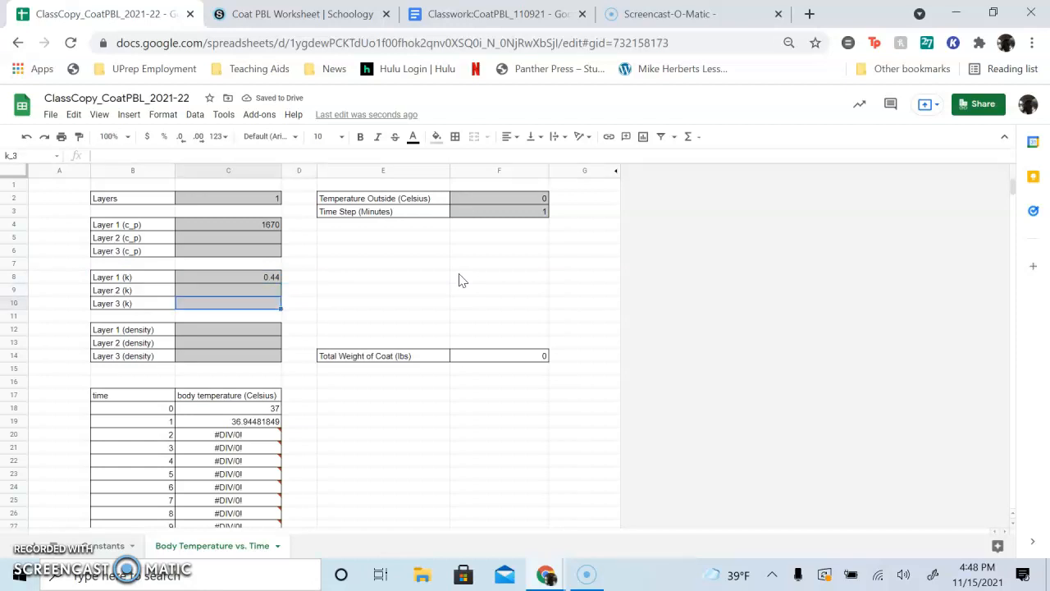
{"action": "key", "text": "Up"}
{"action": "key", "text": "Up"}
{"action": "key", "text": "Down"}
{"action": "key", "text": "Down"}
{"action": "key", "text": "Down"}
{"action": "key", "text": "Down"}
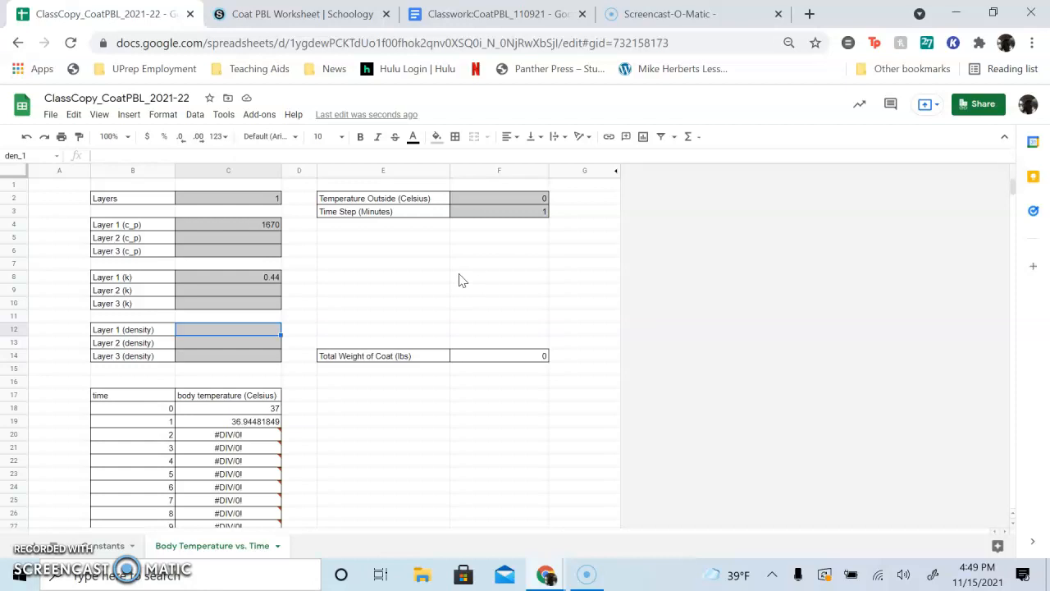
{"action": "type", "text": "1033"}
{"action": "key", "text": "Return"}
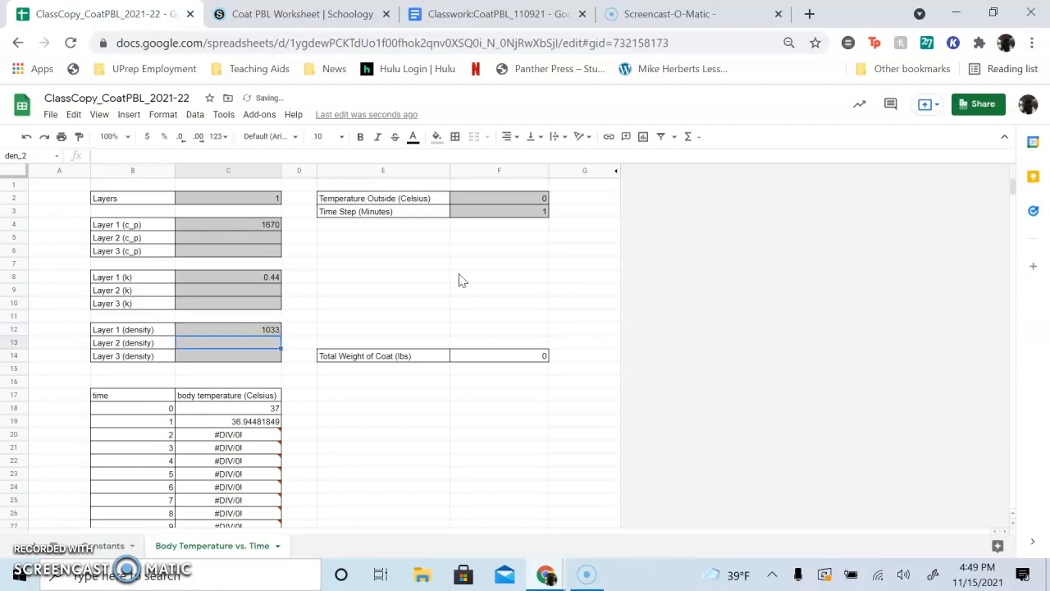
Review the blank density entries for Layers 2 and 3 and examine the Total Weight of Coat (lbs) result.
{"action": "key", "text": "Down"}
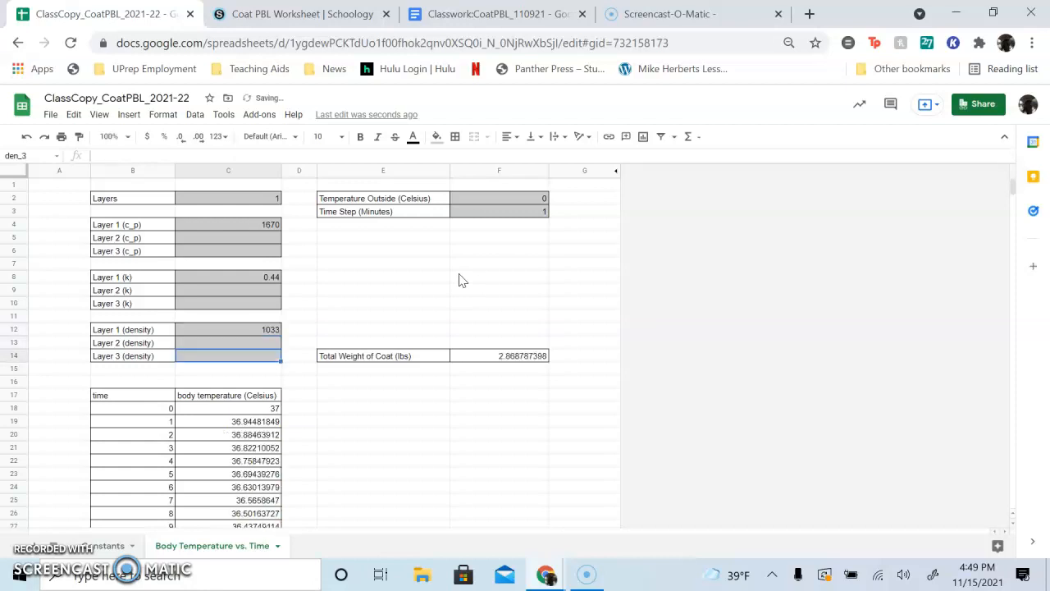
{"action": "key", "text": "Up"}
{"action": "key", "text": "Up"}
{"action": "key", "text": "Up"}
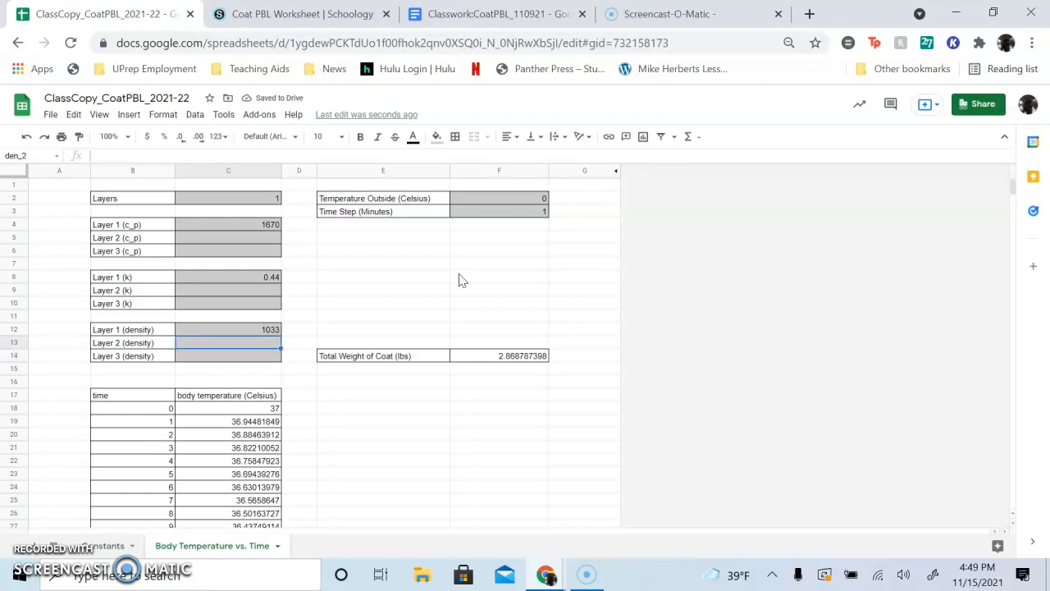
{"action": "key", "text": "Down"}
{"action": "key", "text": "Down"}
{"action": "key", "text": "Down"}
{"action": "key", "text": "Up"}
{"action": "key", "text": "Up"}
{"action": "key", "text": "Up"}
{"action": "key", "text": "Up"}
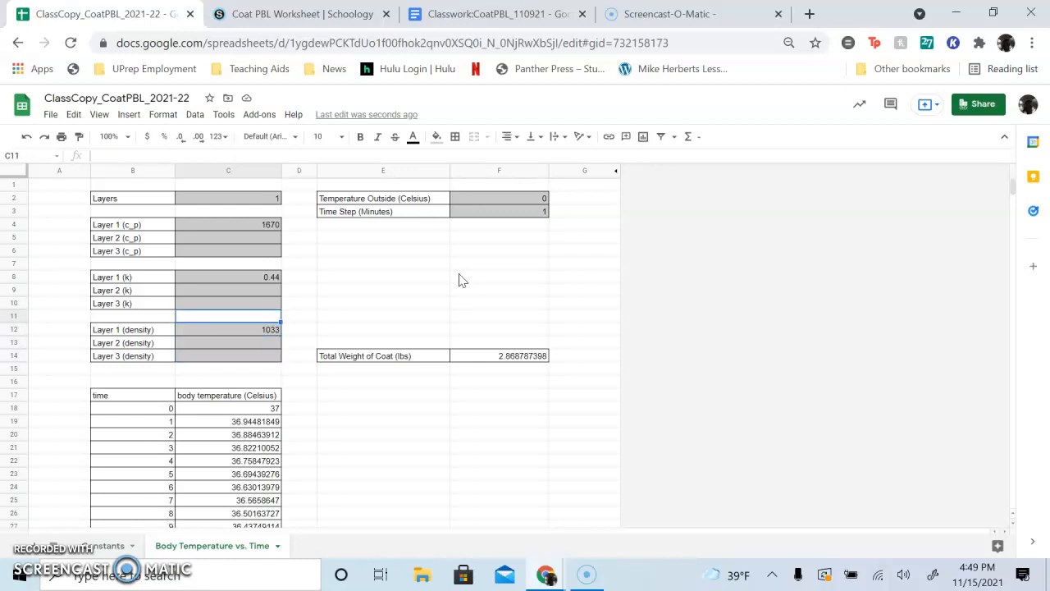
{"action": "key", "text": "Right"}
{"action": "key", "text": "Right"}
{"action": "key", "text": "Right"}
{"action": "key", "text": "Down"}
{"action": "key", "text": "Down"}
{"action": "key", "text": "Down"}
{"action": "key", "text": "Down"}
{"action": "key", "text": "Down"}
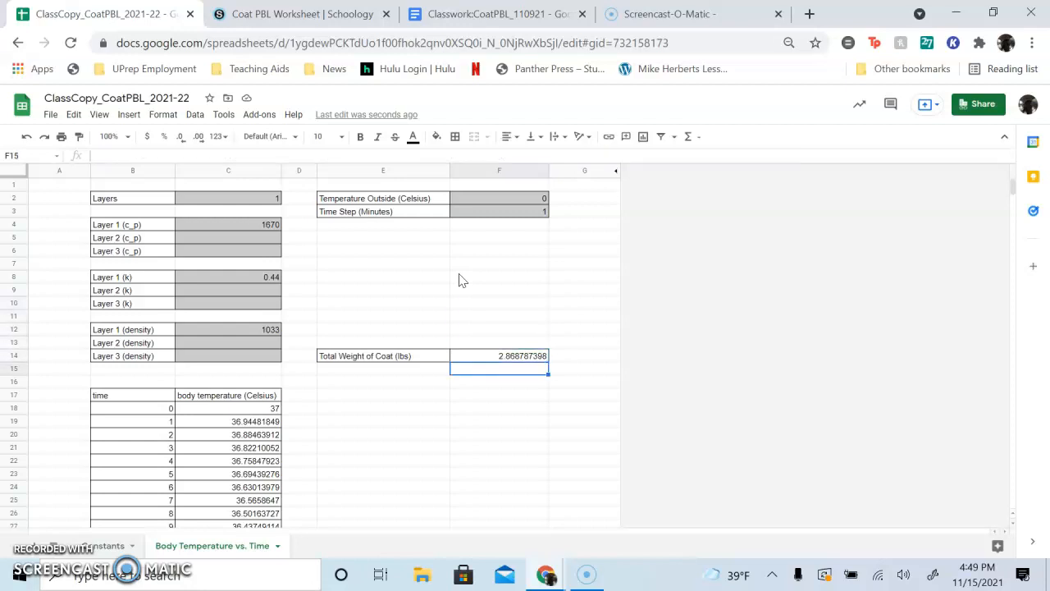
Examine the time and body temperature (Celsius) columns of the results table, starting from their headings and first rows.
{"action": "key", "text": "Left"}
{"action": "key", "text": "Left"}
{"action": "key", "text": "Down"}
{"action": "key", "text": "Down"}
{"action": "key", "text": "Up"}
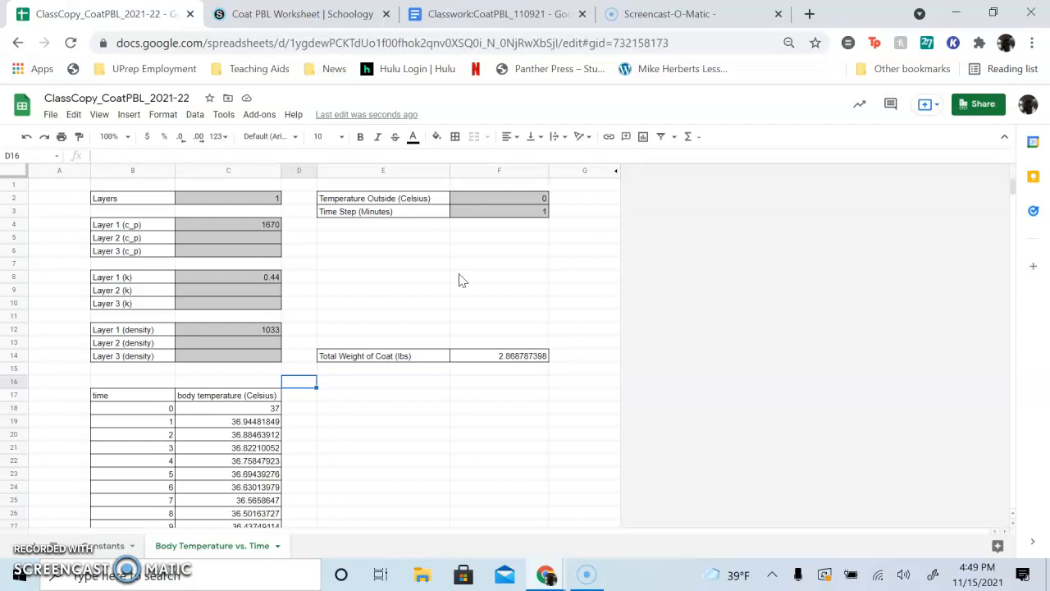
{"action": "key", "text": "Left"}
{"action": "key", "text": "Down"}
{"action": "key", "text": "Down"}
{"action": "key", "text": "Down"}
{"action": "key", "text": "Down"}
{"action": "key", "text": "Down"}
{"action": "key", "text": "Up"}
{"action": "key", "text": "Up"}
{"action": "key", "text": "Up"}
{"action": "key", "text": "Up"}
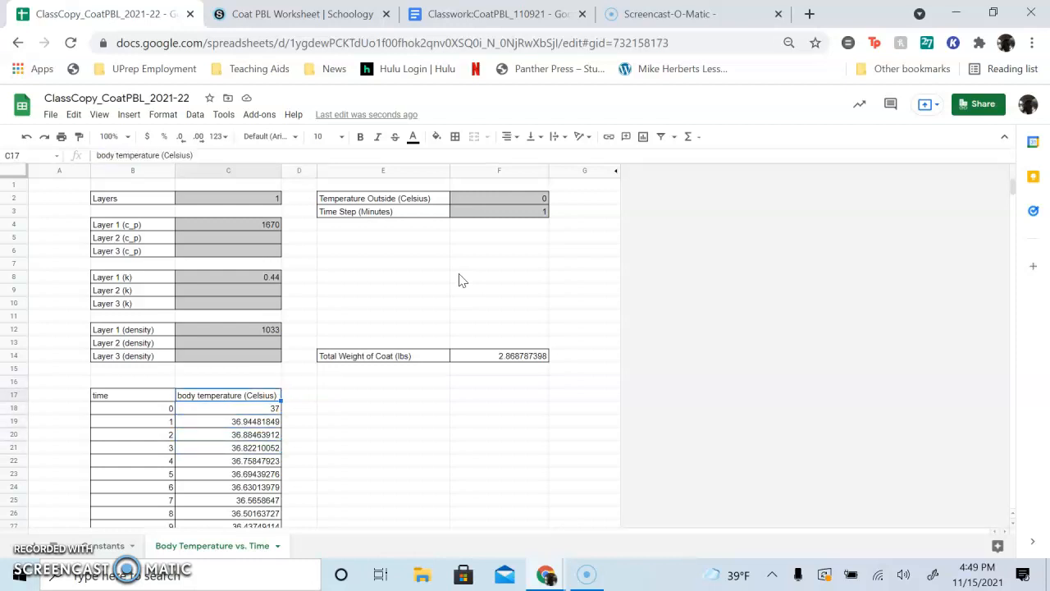
{"action": "key", "text": "Left"}
{"action": "key", "text": "Right"}
{"action": "key", "text": "Left"}
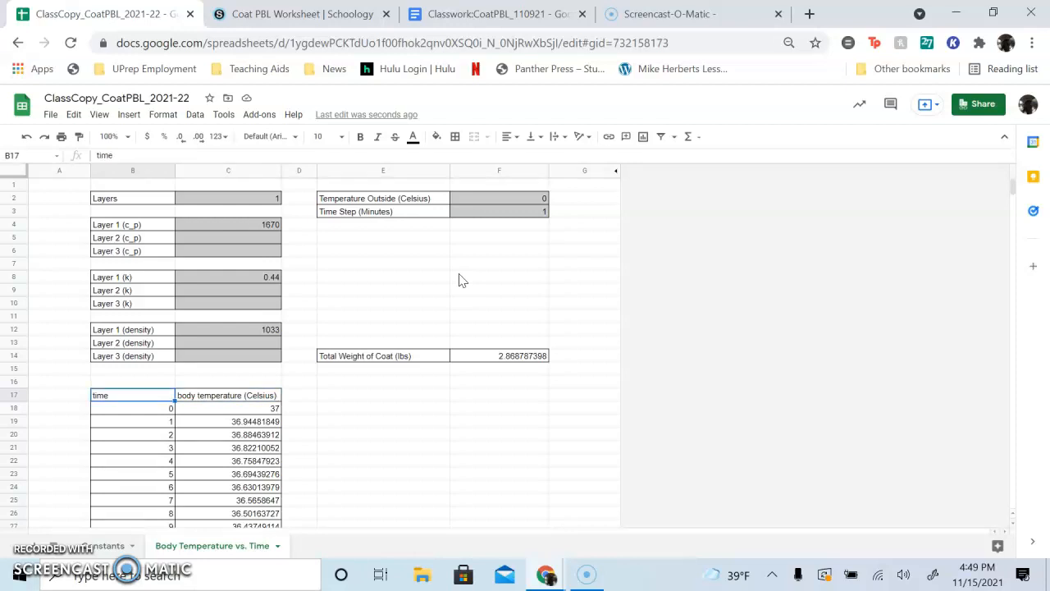
{"action": "key", "text": "Right"}
{"action": "key", "text": "Down"}
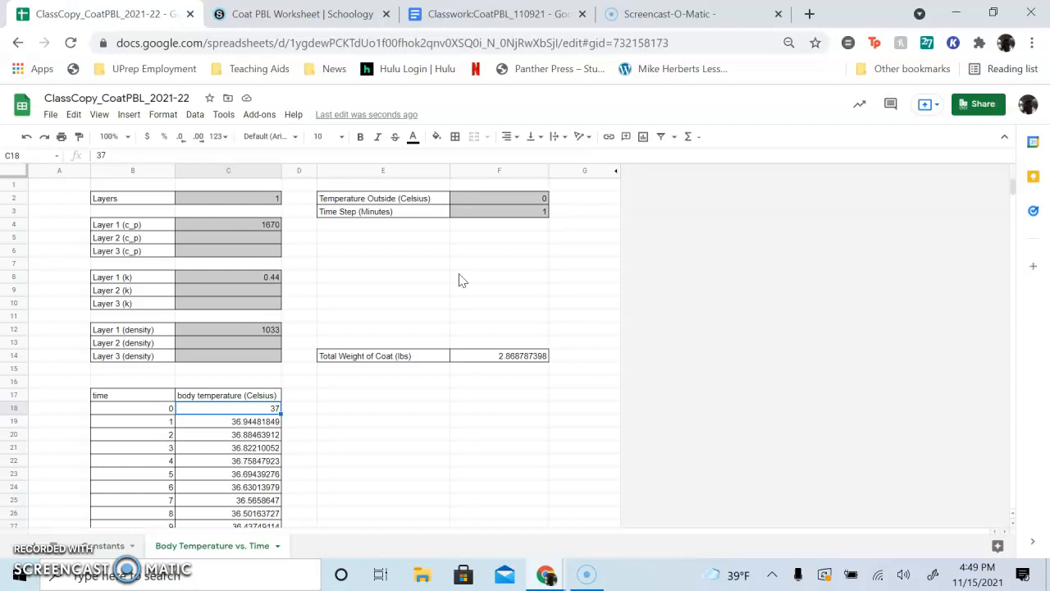
{"action": "key", "text": "Left"}
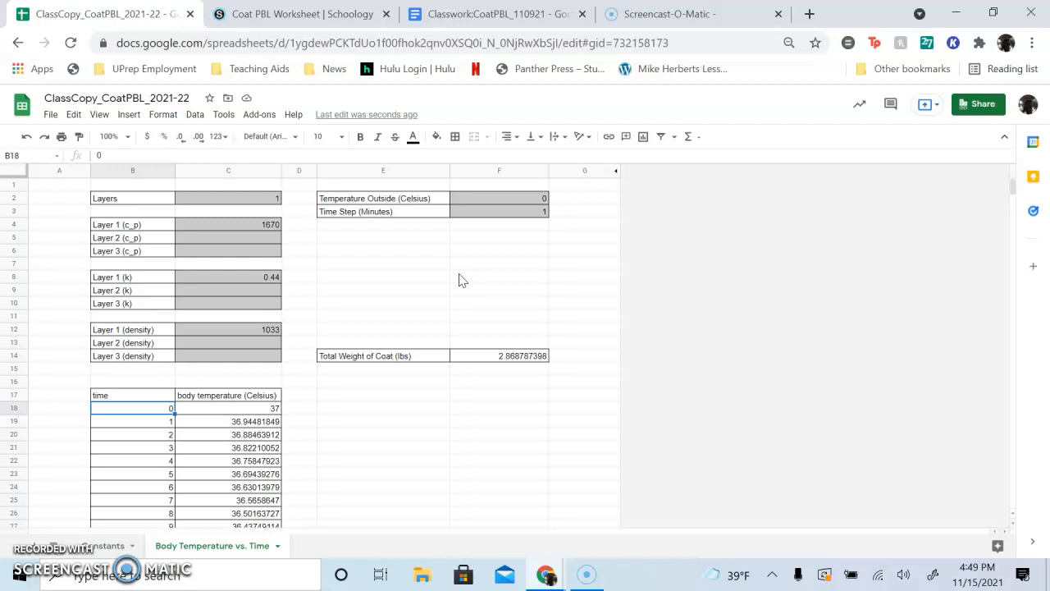
{"action": "key", "text": "Down"}
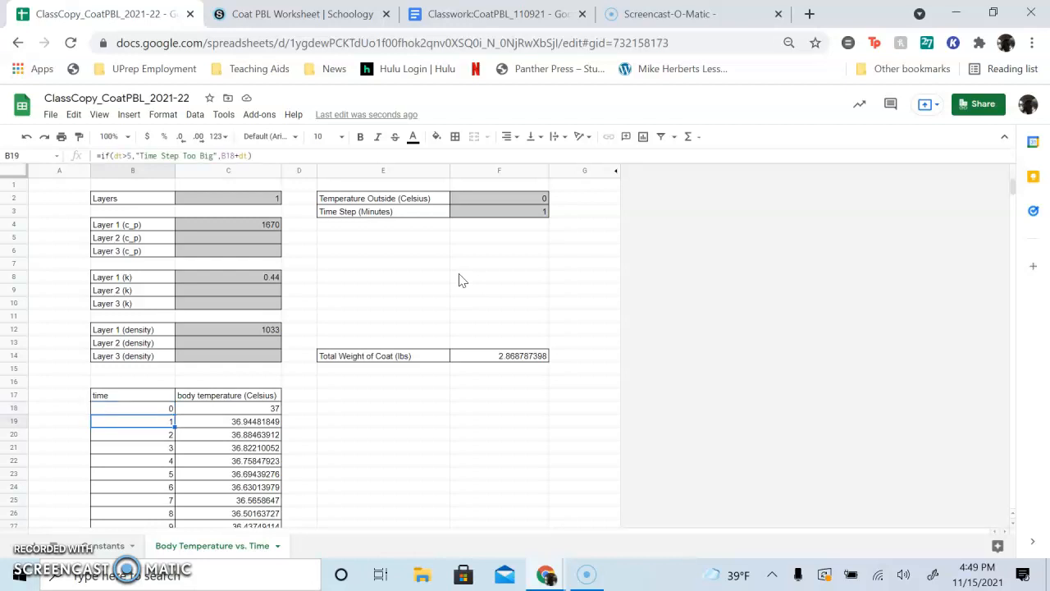
Follow the body temperature column down the table to see how it falls minute by minute through row 34.
{"action": "key", "text": "Right"}
{"action": "key", "text": "Down"}
{"action": "key", "text": "Down"}
{"action": "key", "text": "Down"}
{"action": "key", "text": "Down"}
{"action": "key", "text": "Down"}
{"action": "key", "text": "Down"}
{"action": "key", "text": "Down"}
{"action": "key", "text": "Down"}
{"action": "key", "text": "Down"}
{"action": "key", "text": "Down"}
{"action": "key", "text": "Down"}
{"action": "key", "text": "Down"}
{"action": "key", "text": "Down"}
{"action": "key", "text": "Down"}
{"action": "key", "text": "Down"}
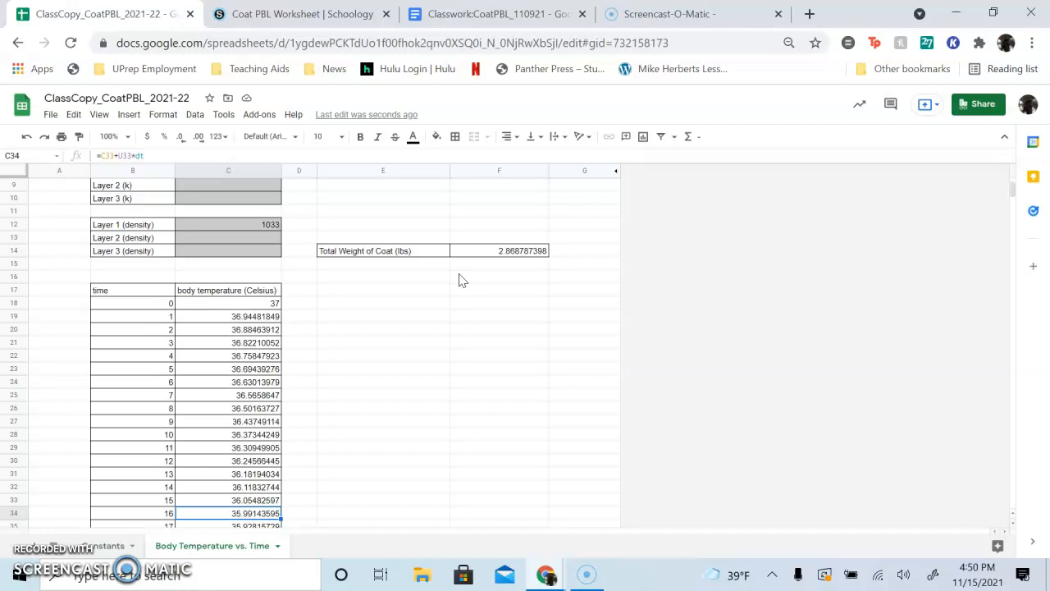
{"action": "key", "text": "Down"}
{"action": "key", "text": "Down"}
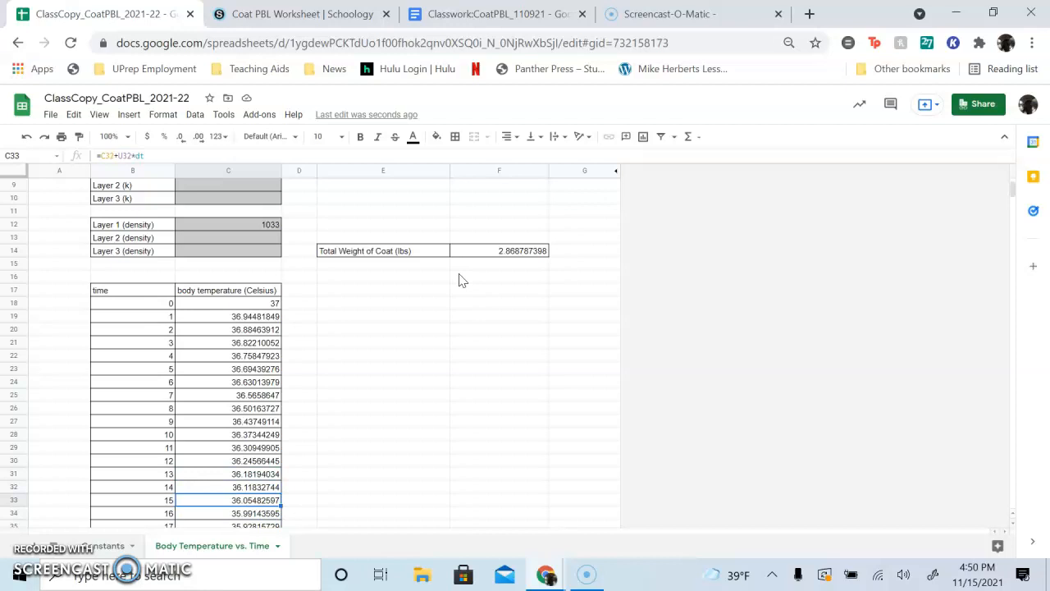
{"action": "key", "text": "Down"}
{"action": "key", "text": "Down"}
{"action": "key", "text": "Down"}
{"action": "key", "text": "Down"}
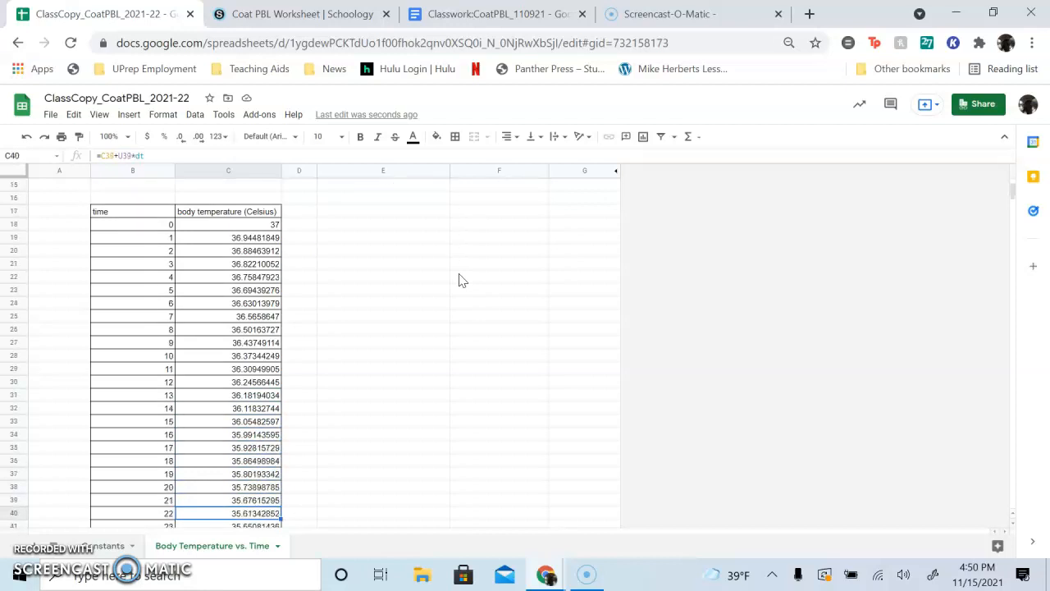
{"action": "key", "text": "Up"}
{"action": "key", "text": "Up"}
{"action": "key", "text": "Up"}
{"action": "key", "text": "Up"}
{"action": "key", "text": "Up"}
{"action": "key", "text": "Up"}
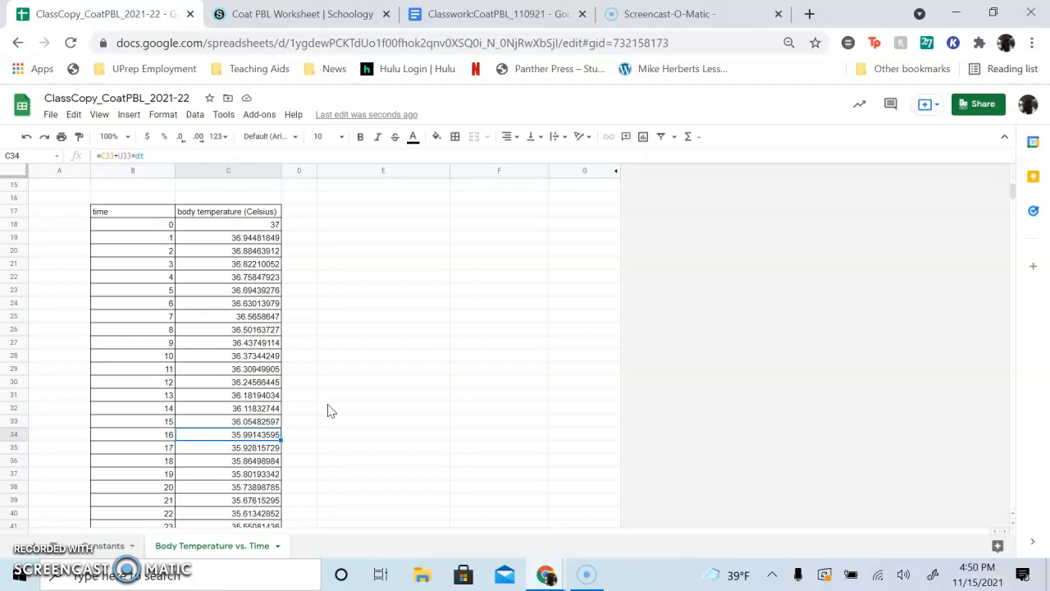
Continue down the body temperature column to find when the wearer reaches hypothermia, and select row 50.
{"action": "key", "text": "Down"}
{"action": "key", "text": "Down"}
{"action": "key", "text": "Down"}
{"action": "key", "text": "Down"}
{"action": "key", "text": "Down"}
{"action": "key", "text": "Down"}
{"action": "key", "text": "Down"}
{"action": "key", "text": "Down"}
{"action": "key", "text": "Down"}
{"action": "key", "text": "Down"}
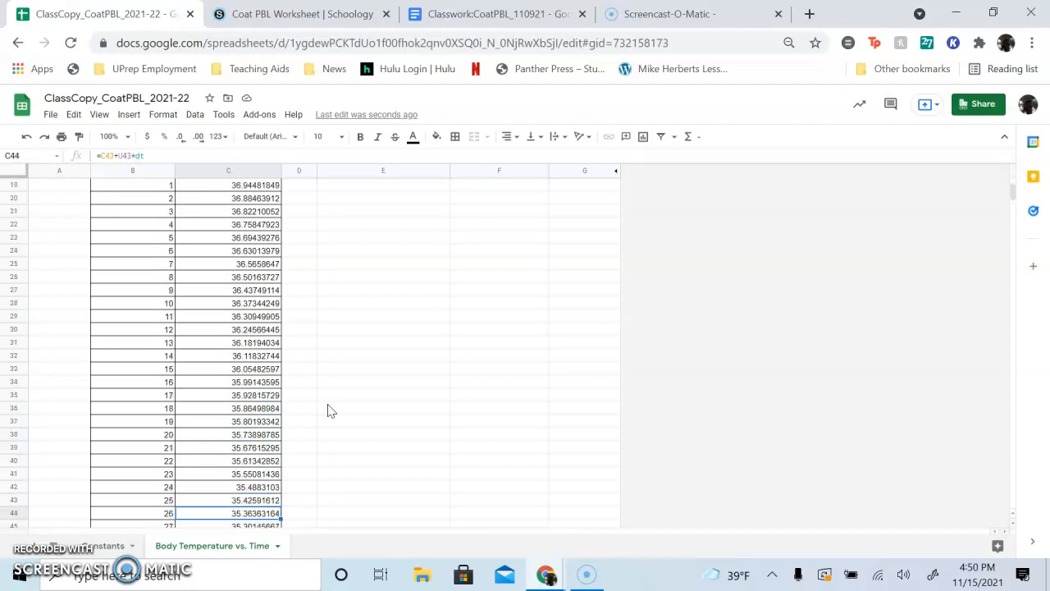
{"action": "key", "text": "Down"}
{"action": "key", "text": "Down"}
{"action": "key", "text": "Down"}
{"action": "key", "text": "Down"}
{"action": "key", "text": "Down"}
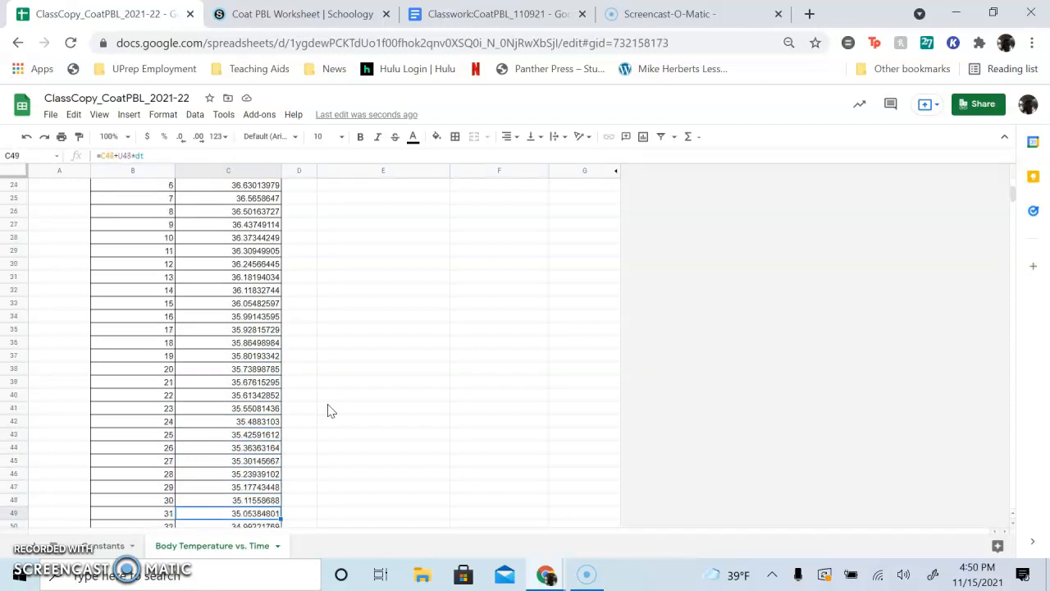
{"action": "key", "text": "Up"}
{"action": "key", "text": "Up"}
{"action": "key", "text": "Up"}
{"action": "key", "text": "Up"}
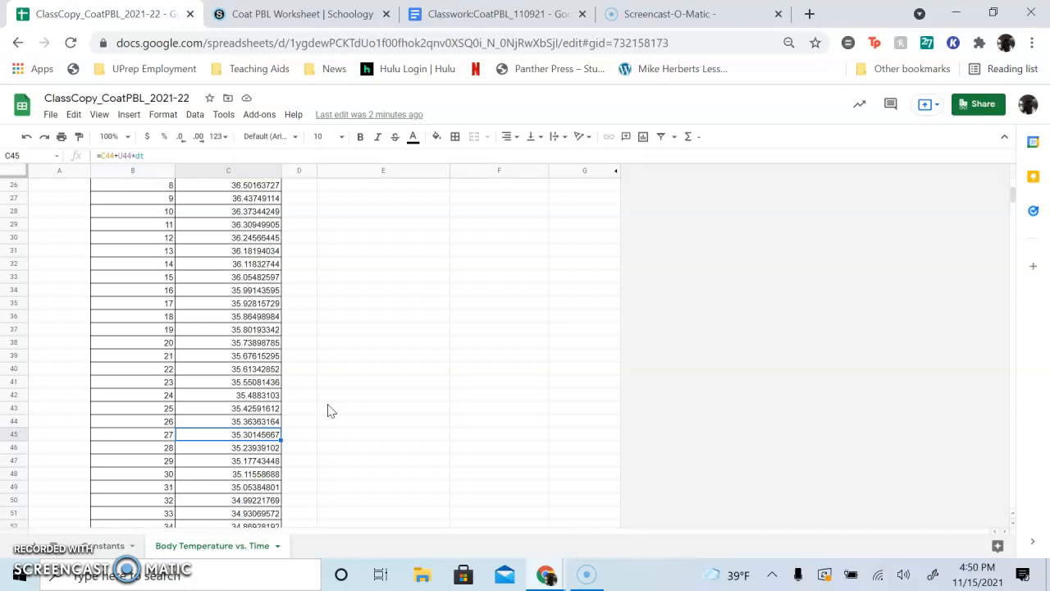
{"action": "key", "text": "Down"}
{"action": "key", "text": "Down"}
{"action": "key", "text": "Down"}
{"action": "key", "text": "Down"}
{"action": "key", "text": "Down"}
{"action": "key", "text": "Down"}
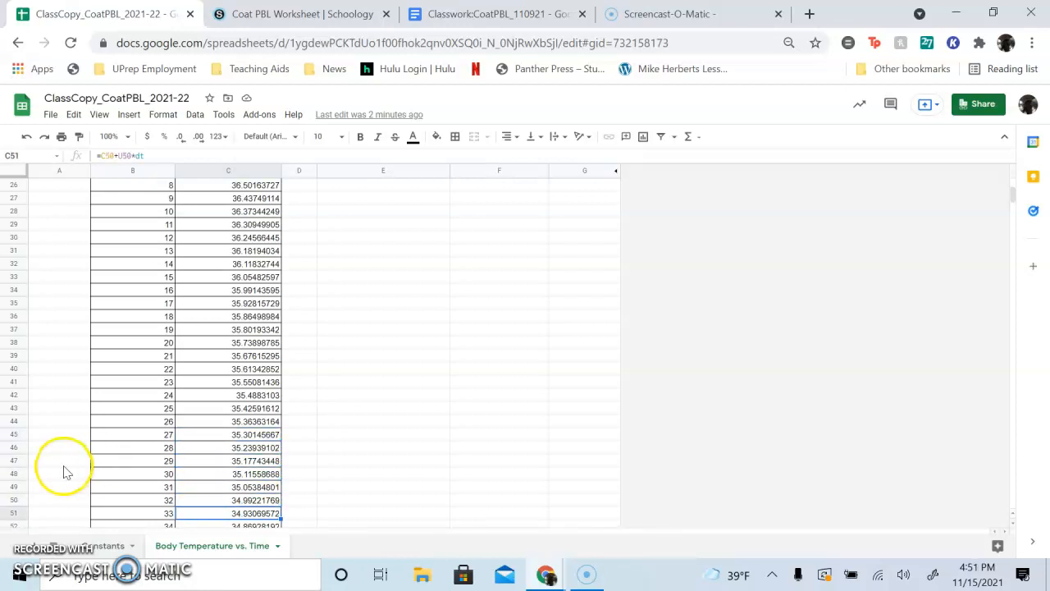
{"action": "left_click", "coordinate": [13, 499]}
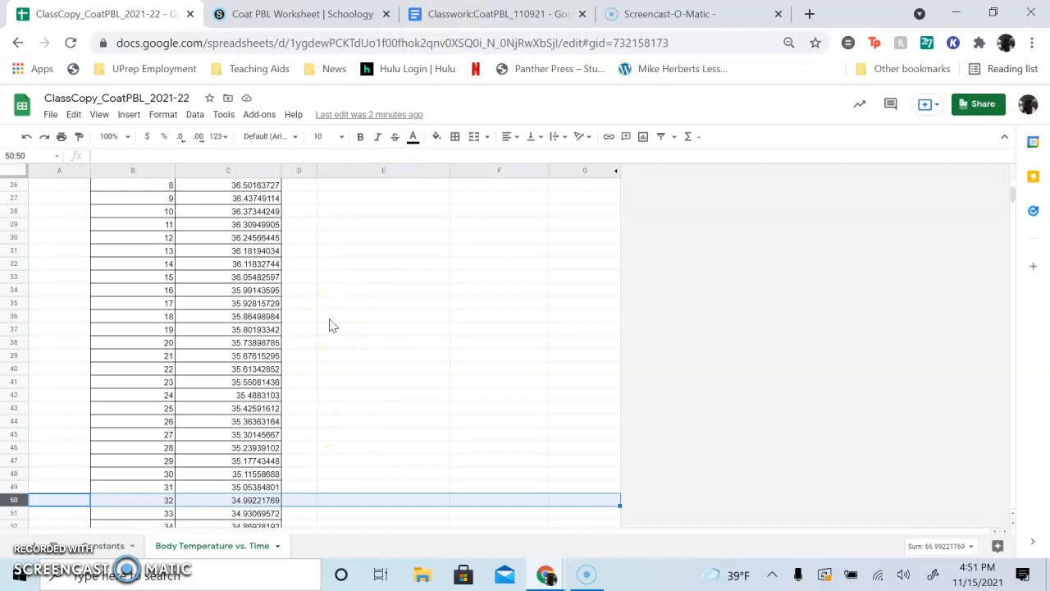
In the Classwork:CoatPBL_110921 document, add "- 32 minutes" after Beef in the one-layer list and look over the Two Layer Coats list.
{"action": "left_click", "coordinate": [528, 13]}
{"action": "left_click", "coordinate": [403, 292]}
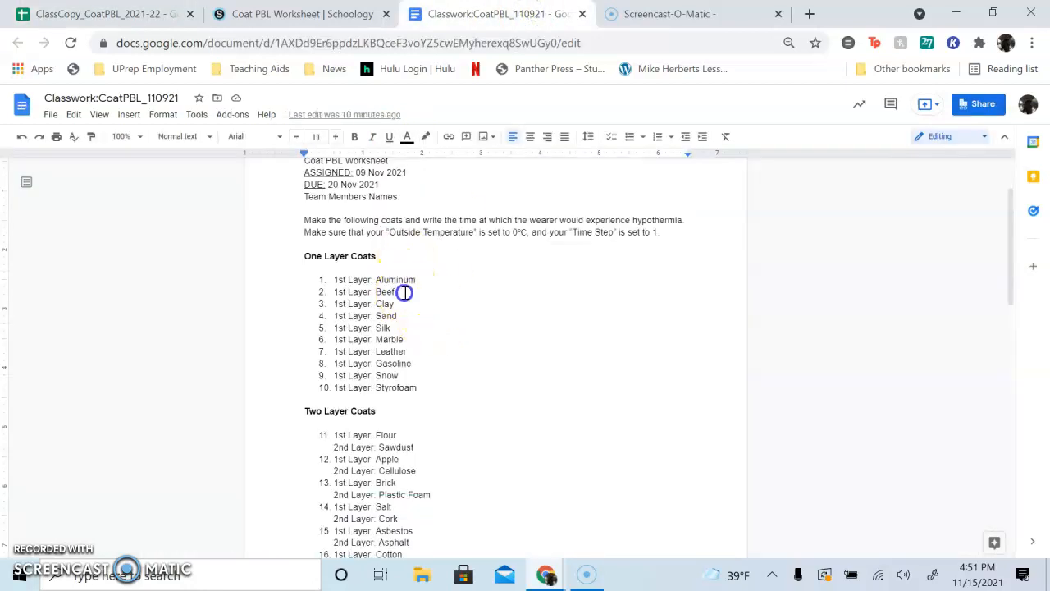
{"action": "type", "text": "- 12 minutes"}
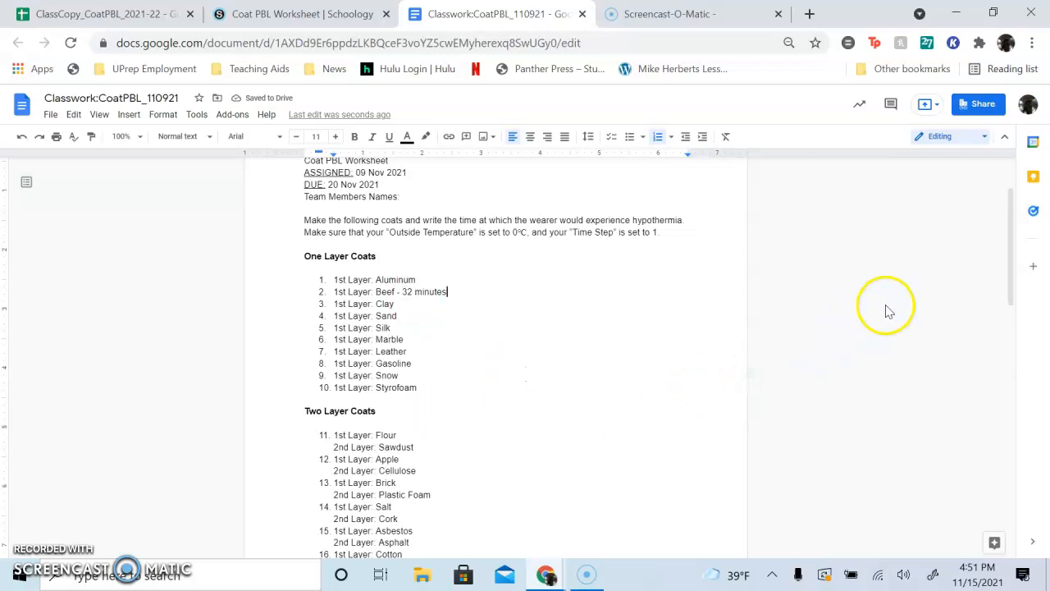
{"action": "left_click_drag", "start_coordinate": [1008, 241], "coordinate": [982, 297]}
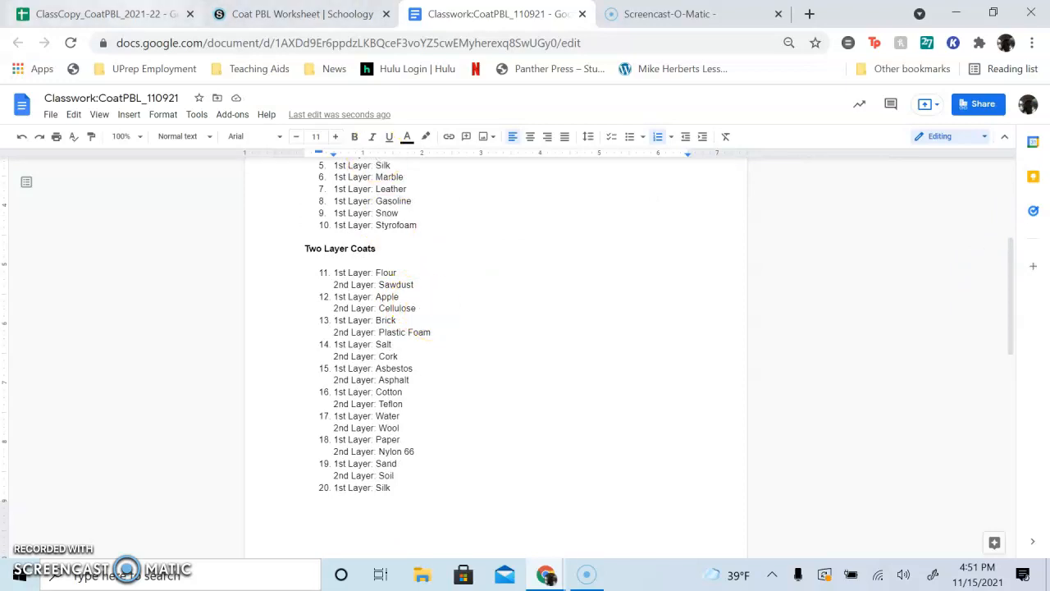
Return to the ClassCopy_CoatPBL_2021-22 spreadsheet and clear the Layer 1 specific heat capacity, conductivity and density values.
{"action": "left_click", "coordinate": [108, 14]}
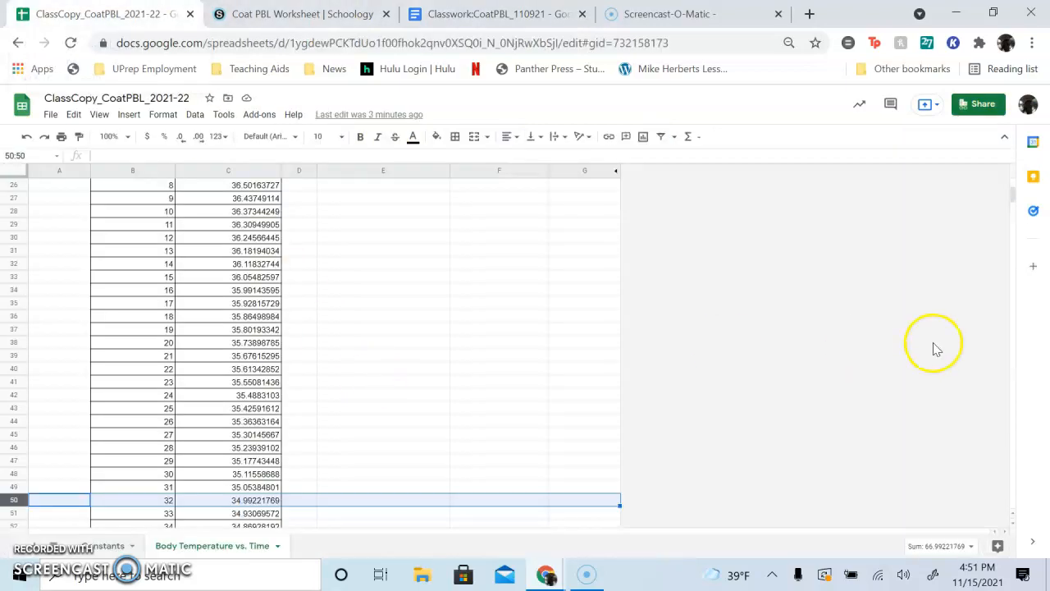
{"action": "scroll", "coordinate": [1012, 192], "scroll_direction": "up", "scroll_amount": 8}
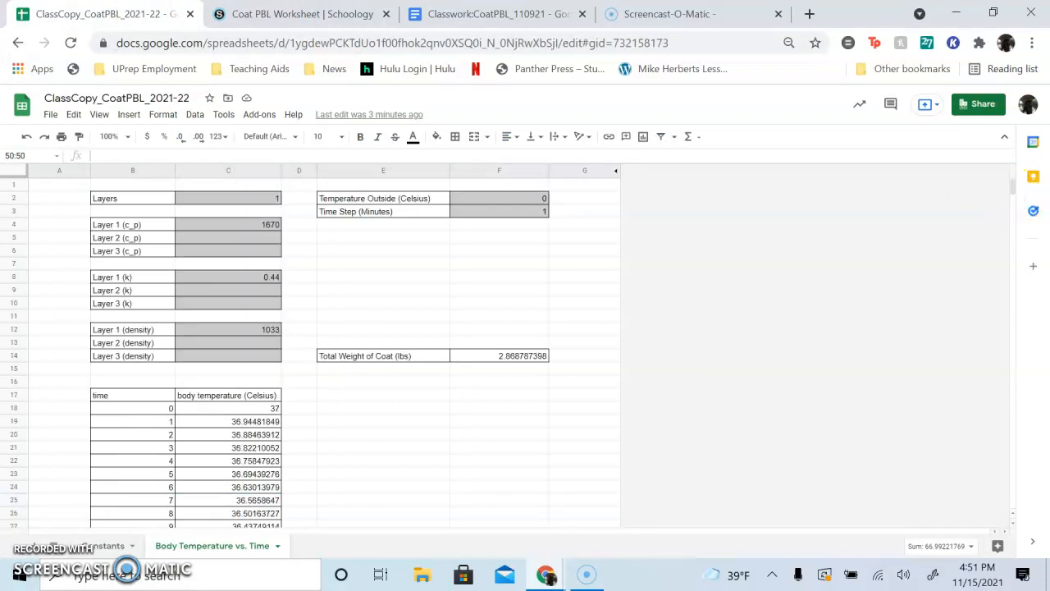
{"action": "left_click", "coordinate": [251, 227]}
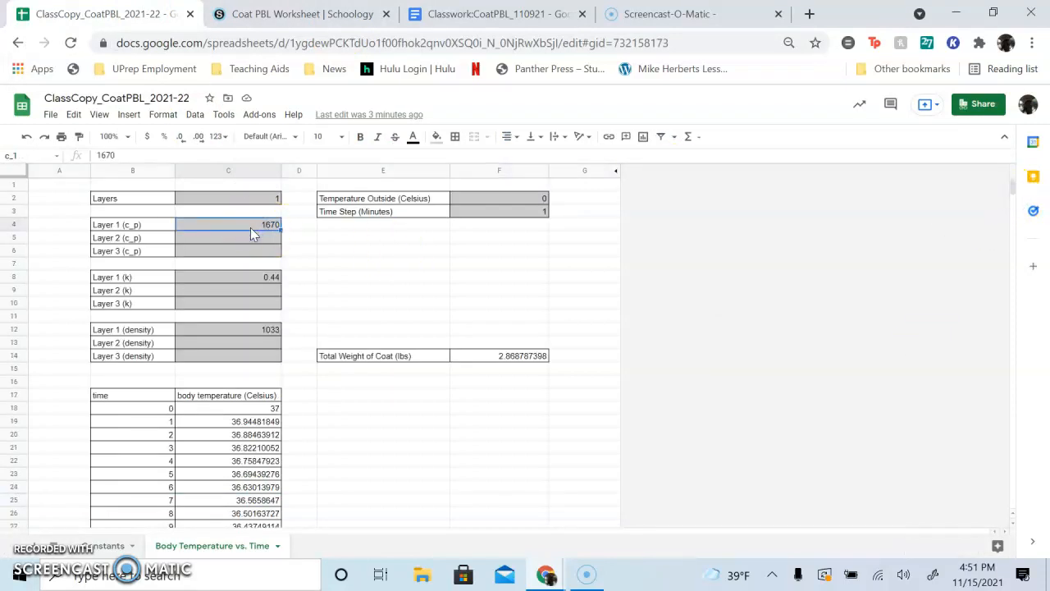
{"action": "key", "text": "Delete"}
{"action": "key", "text": "Down"}
{"action": "key", "text": "Down"}
{"action": "key", "text": "Down"}
{"action": "key", "text": "Down"}
{"action": "key", "text": "Delete"}
{"action": "key", "text": "Down"}
{"action": "key", "text": "Down"}
{"action": "key", "text": "Down"}
{"action": "key", "text": "Down"}
{"action": "key", "text": "Delete"}
Set Layers to 2 and go to the c_p entries for the two-layer coat.
{"action": "key", "text": "Up"}
{"action": "key", "text": "Up"}
{"action": "key", "text": "Up"}
{"action": "key", "text": "Up"}
{"action": "key", "text": "Up"}
{"action": "key", "text": "Up"}
{"action": "key", "text": "Up"}
{"action": "key", "text": "Up"}
{"action": "key", "text": "Up"}
{"action": "key", "text": "Up"}
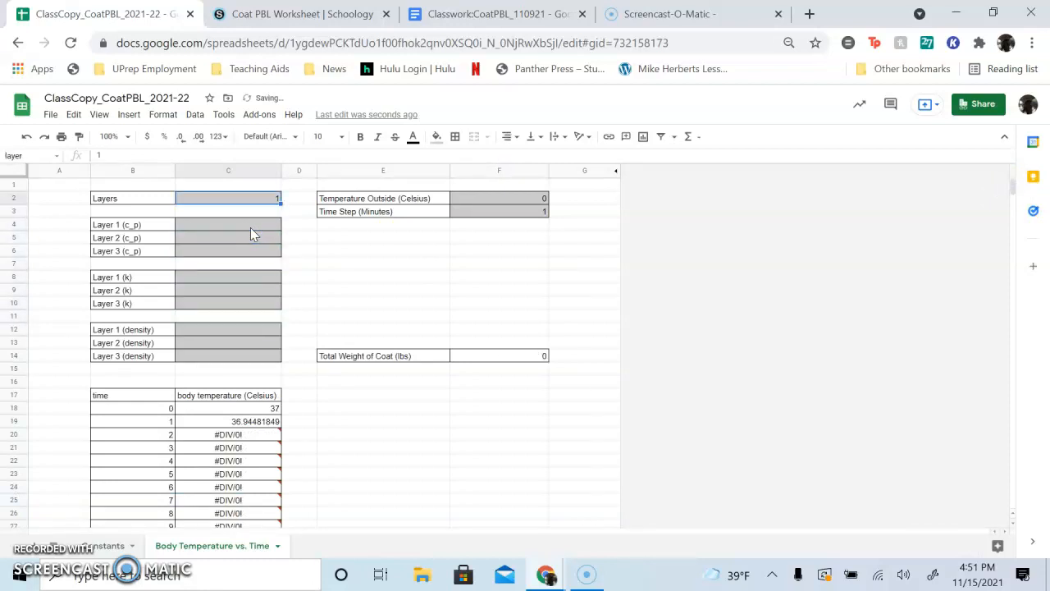
{"action": "type", "text": "2"}
{"action": "key", "text": "Return"}
{"action": "key", "text": "Down"}
{"action": "key", "text": "Down"}
{"action": "key", "text": "Down"}
{"action": "key", "text": "Down"}
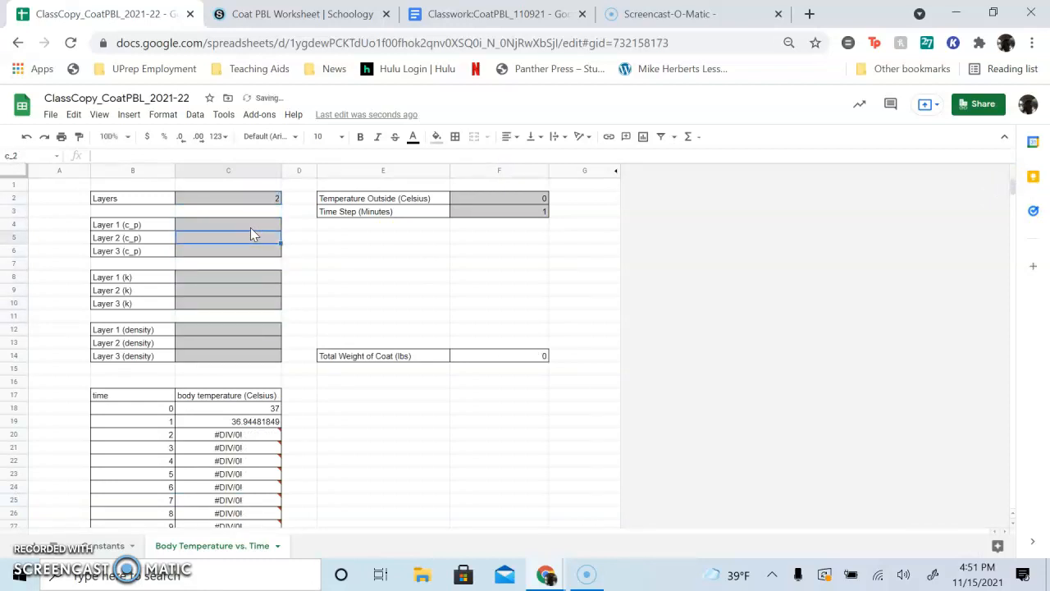
Look up Apple for Layer 1 in the Constants sheet and select its row 6.
{"action": "mouse_move", "coordinate": [235, 457]}
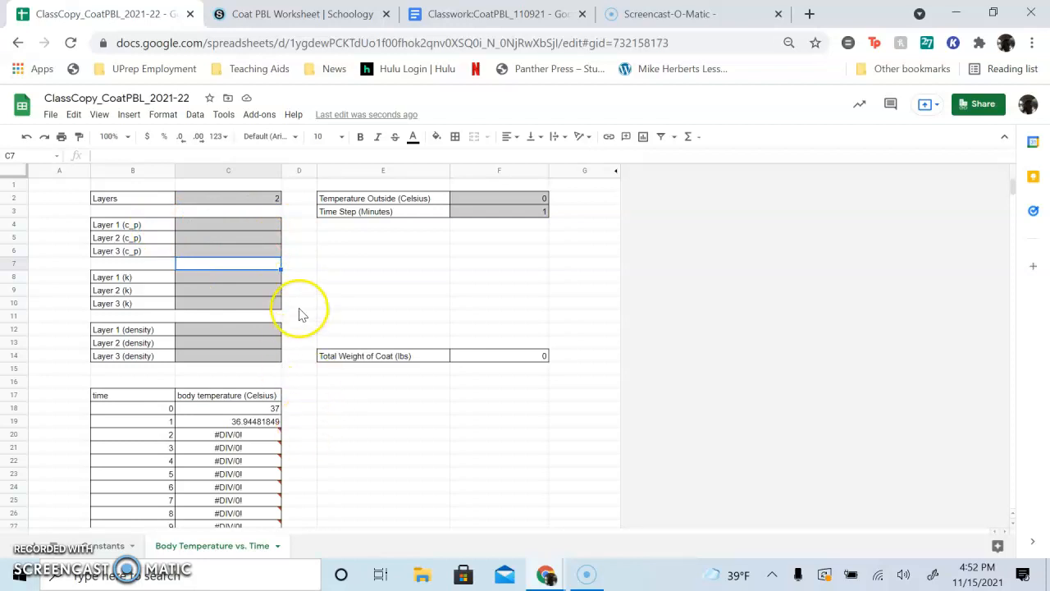
{"action": "left_click", "coordinate": [276, 222]}
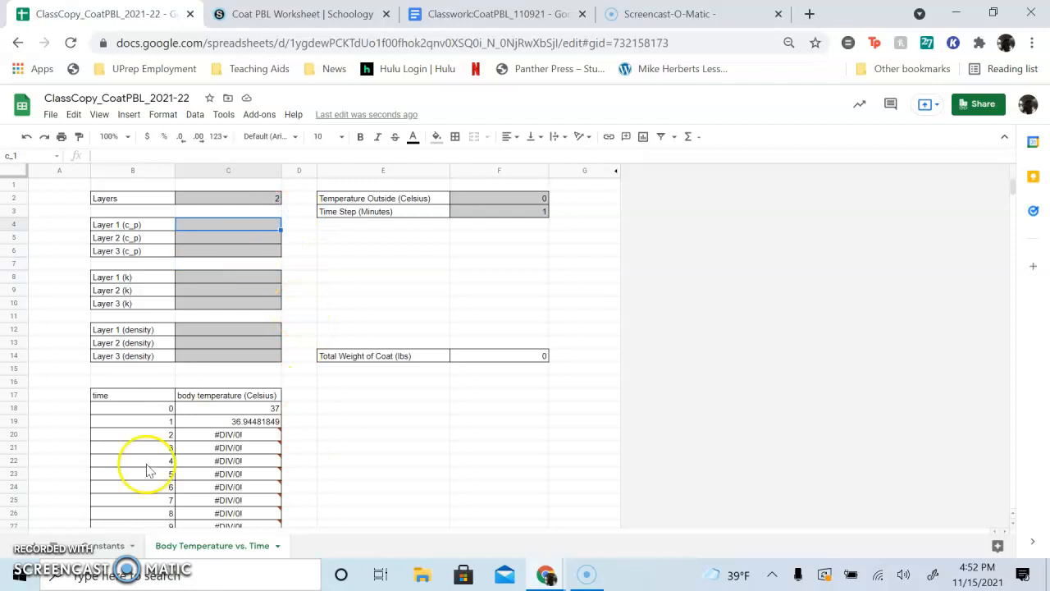
{"action": "left_click", "coordinate": [109, 545]}
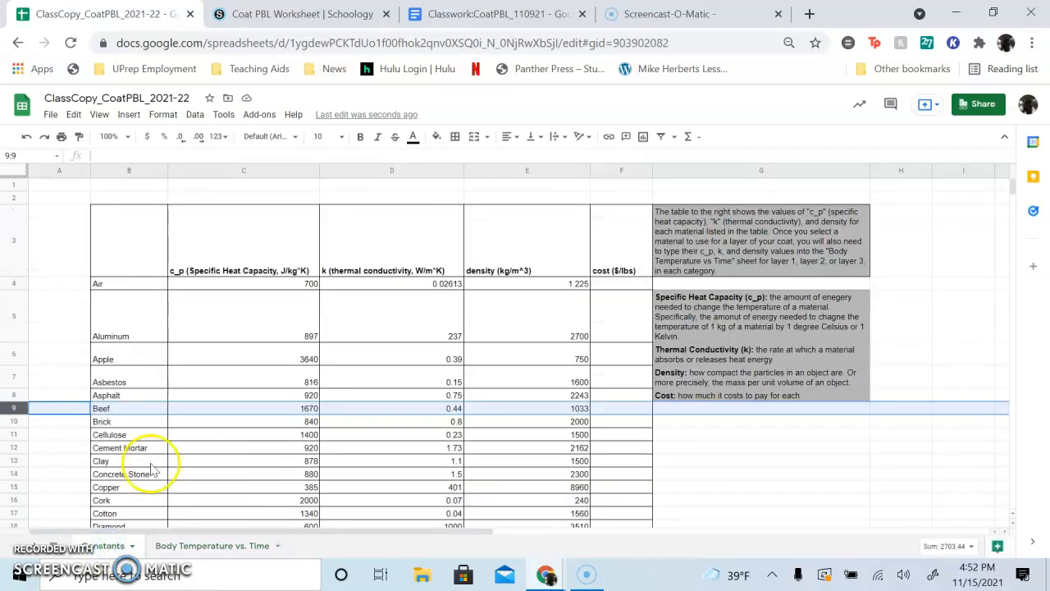
{"action": "left_click", "coordinate": [16, 354]}
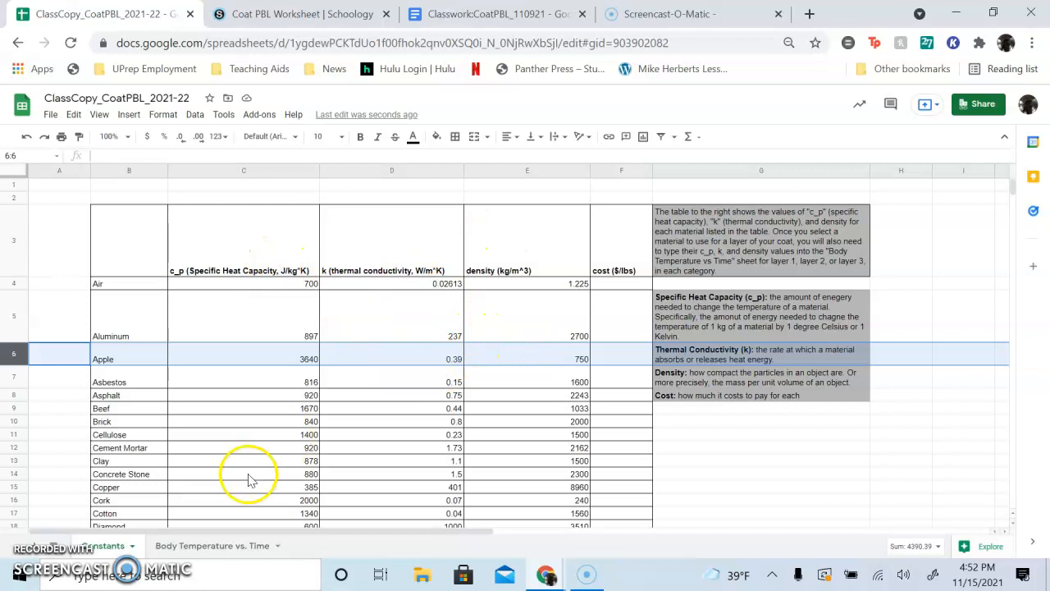
In the Body Temperature vs. Time sheet, set the Layer 1 c_p to 3640 and the Layer 1 k to 0.39.
{"action": "left_click", "coordinate": [217, 545]}
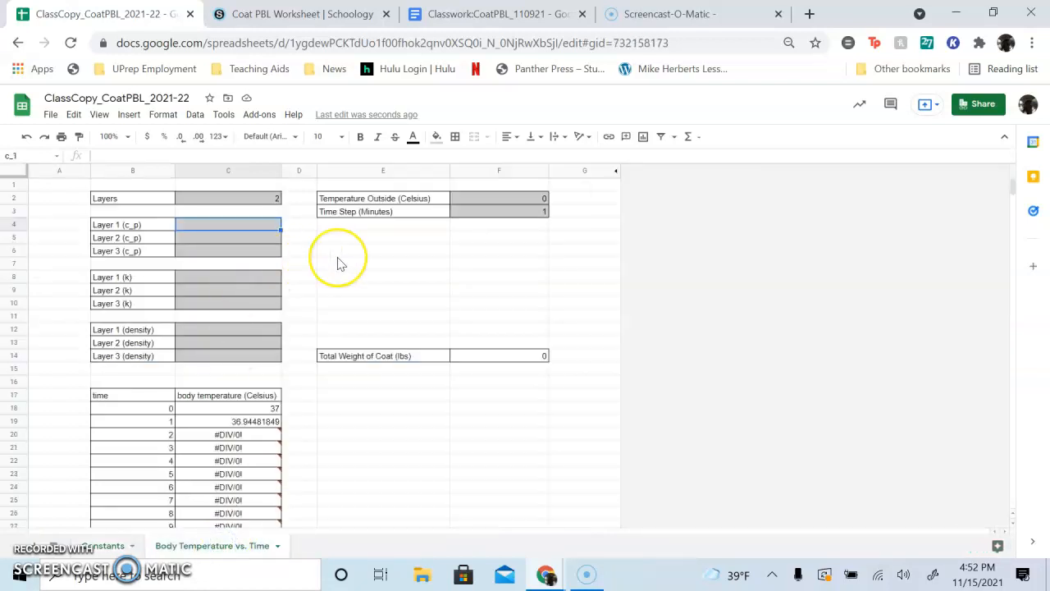
{"action": "type", "text": "3640"}
{"action": "key", "text": "Return"}
{"action": "type", "text": "0"}
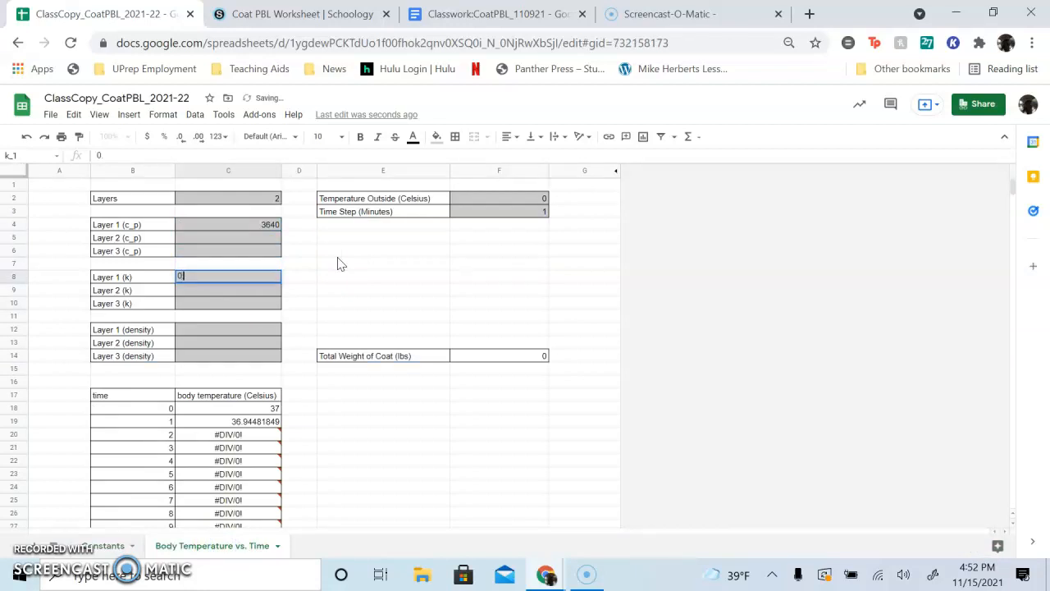
{"action": "type", "text": ".39"}
{"action": "key", "text": "Return"}
{"action": "key", "text": "Return"}
{"action": "key", "text": "Return"}
{"action": "key", "text": "Return"}
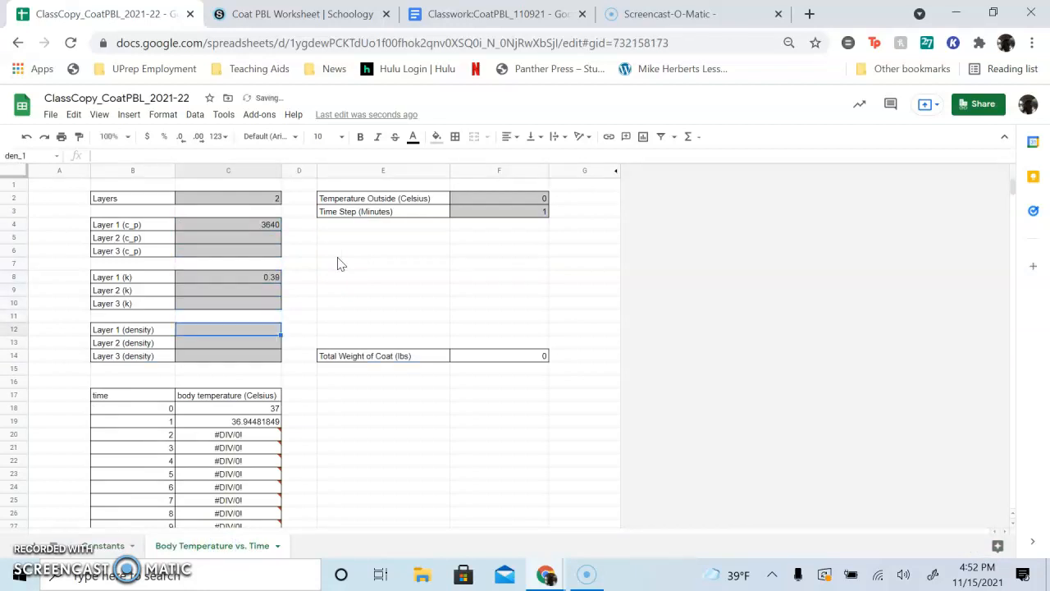
Check Apple's density in the Constants sheet and set the Layer 1 density to 750.
{"action": "left_click", "coordinate": [104, 545]}
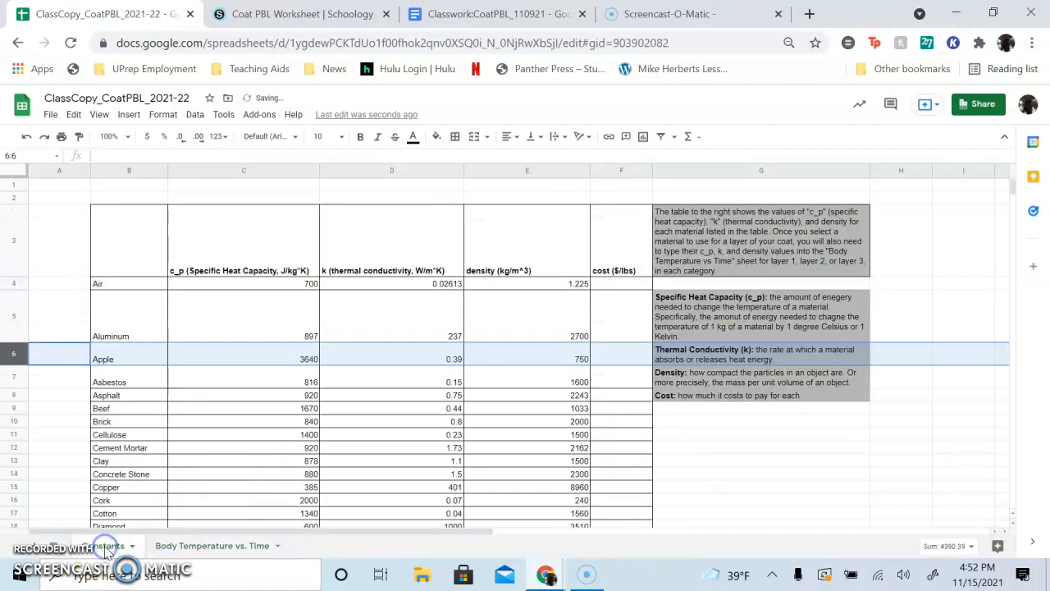
{"action": "left_click", "coordinate": [190, 546]}
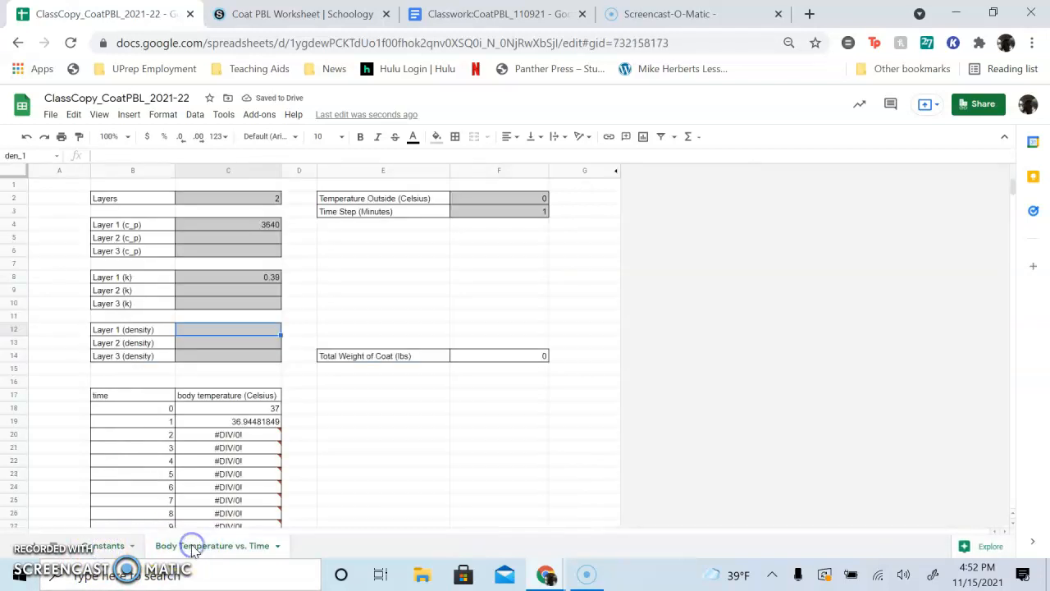
{"action": "type", "text": "750"}
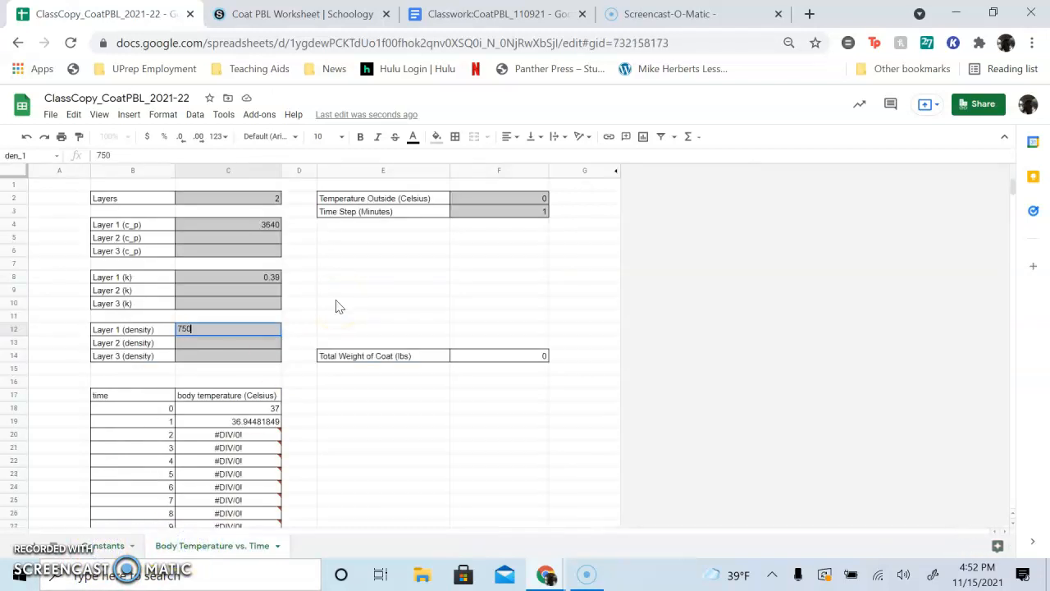
Look up Cellulose for Layer 2 in the Constants sheet and select its row 11.
{"action": "left_click", "coordinate": [261, 235]}
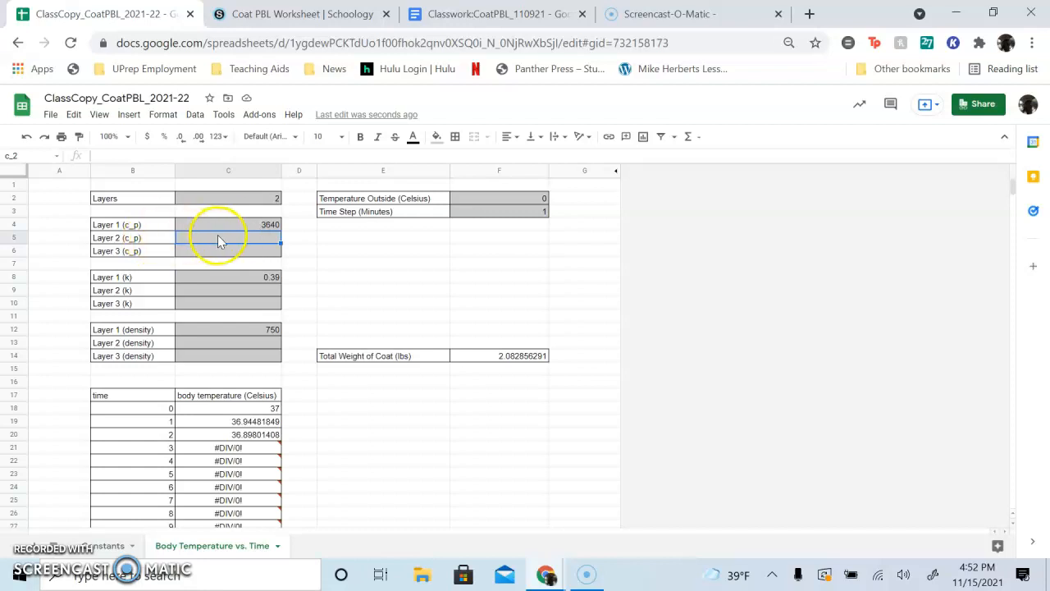
{"action": "left_click", "coordinate": [107, 546]}
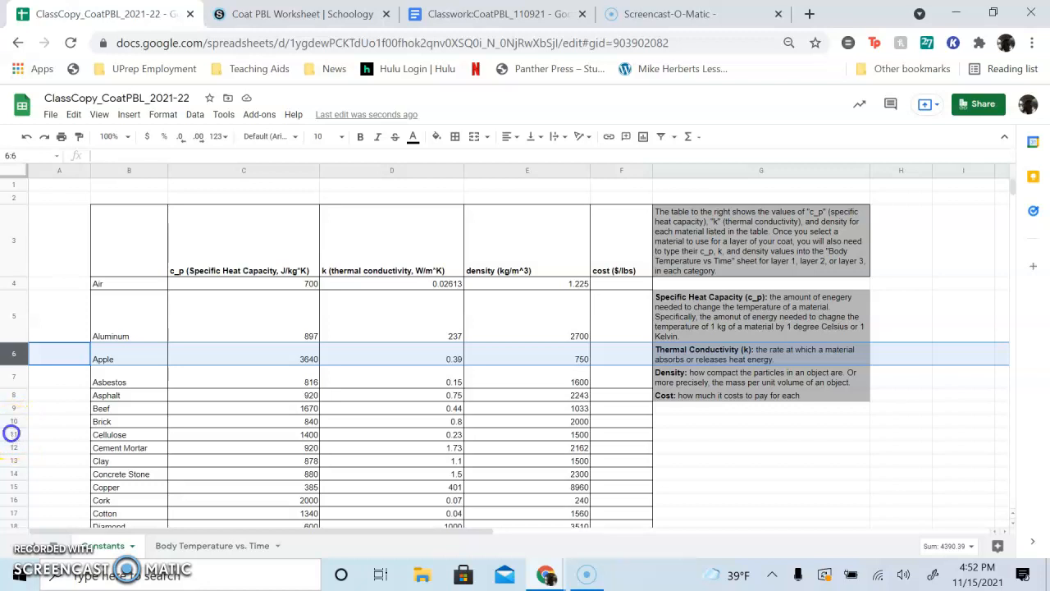
{"action": "left_click", "coordinate": [11, 433]}
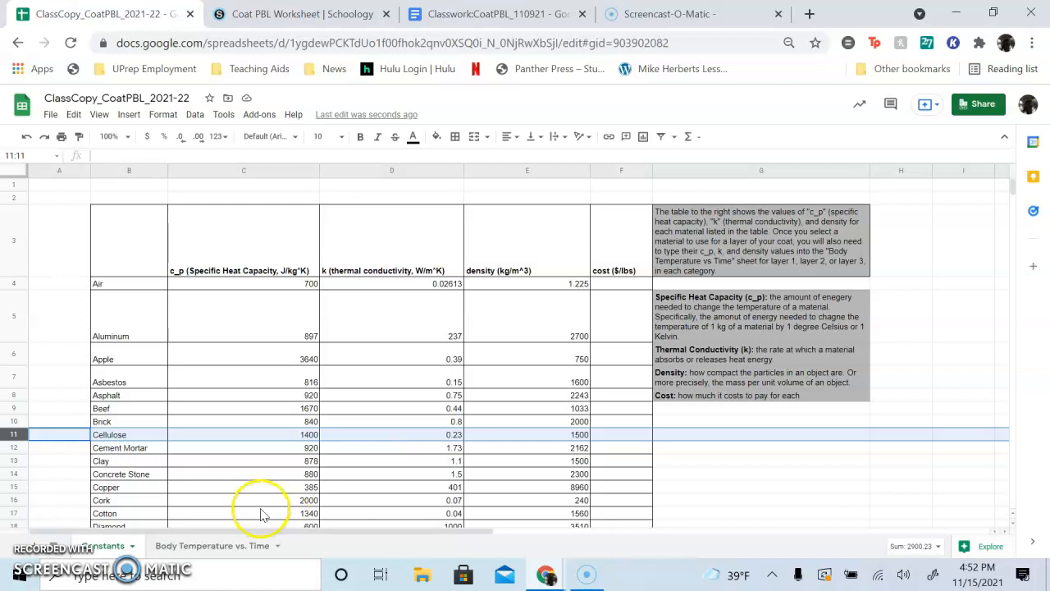
In the Body Temperature vs. Time sheet, set the Layer 2 c_p to 1400 and the Layer 2 k to 0.23.
{"action": "left_click", "coordinate": [204, 545]}
{"action": "left_click", "coordinate": [278, 238]}
{"action": "type", "text": "1400"}
{"action": "key", "text": "Return"}
{"action": "key", "text": "Down"}
{"action": "key", "text": "Down"}
{"action": "key", "text": "Down"}
{"action": "type", "text": "0"}
{"action": "key", "text": "Return"}
Set the Layer 2 density to 1500.
{"action": "key", "text": "Down"}
{"action": "key", "text": "Down"}
{"action": "key", "text": "Down"}
{"action": "key", "text": "Down"}
{"action": "key", "text": "Up"}
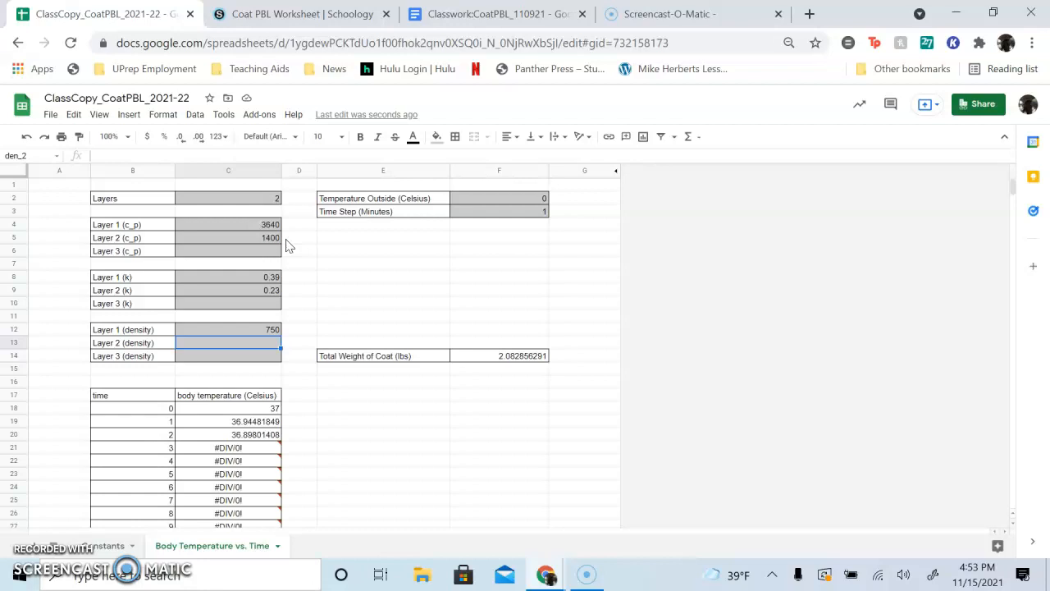
{"action": "type", "text": "15"}
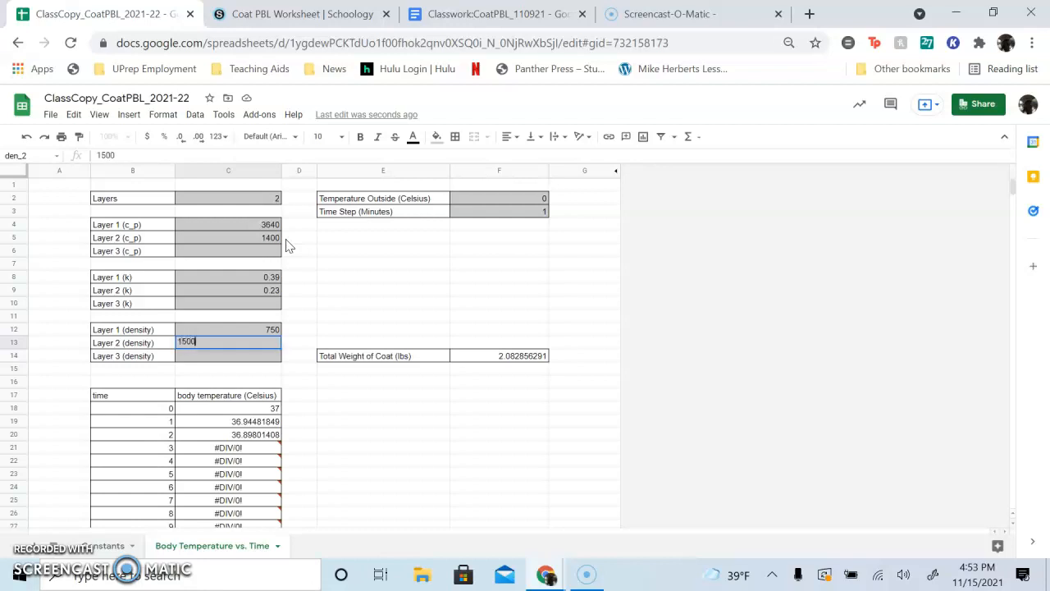
{"action": "type", "text": "00"}
{"action": "key", "text": "Return"}
Review the c_p, k and density values entered for both layers and the total weight of the coat.
{"action": "key", "text": "Up"}
{"action": "key", "text": "Up"}
{"action": "key", "text": "Up"}
{"action": "key", "text": "Up"}
{"action": "key", "text": "Up"}
{"action": "key", "text": "Up"}
{"action": "key", "text": "Up"}
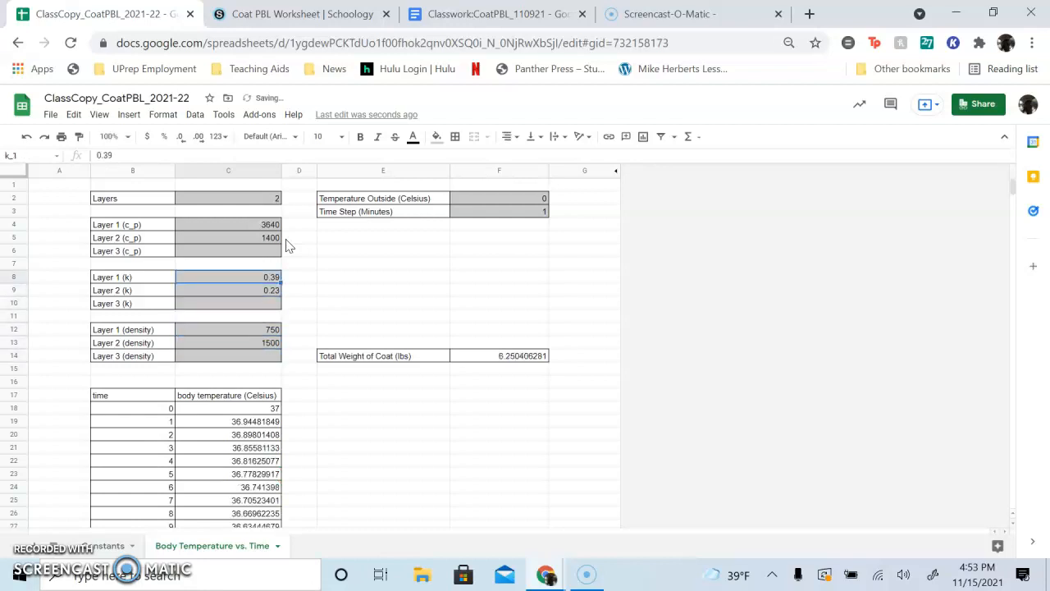
{"action": "key", "text": "Up"}
{"action": "key", "text": "Down"}
{"action": "key", "text": "Down"}
{"action": "key", "text": "Down"}
{"action": "key", "text": "Down"}
{"action": "key", "text": "Down"}
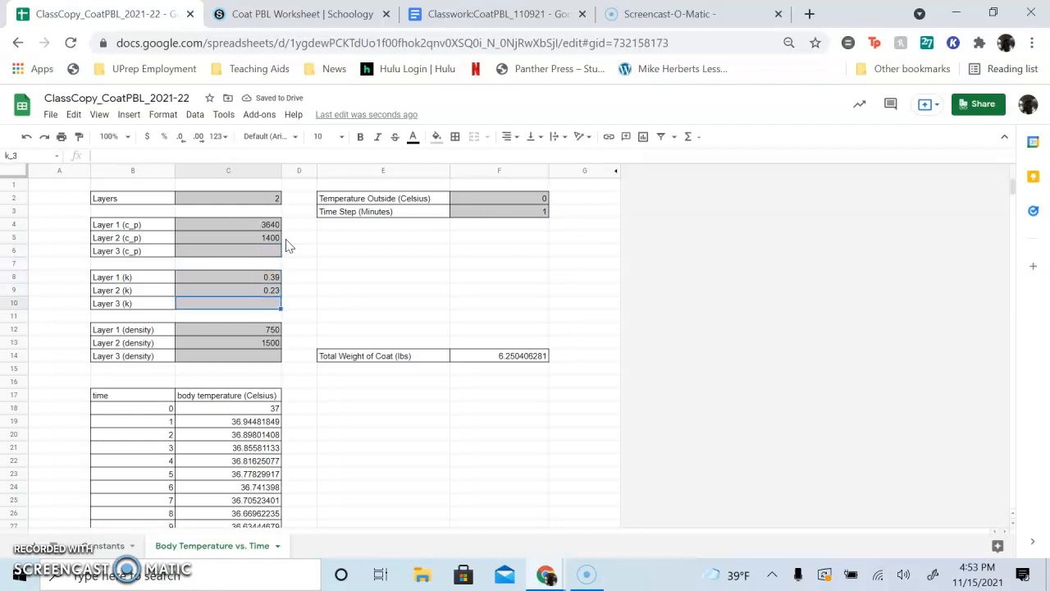
{"action": "key", "text": "Up"}
{"action": "key", "text": "Up"}
{"action": "key", "text": "Up"}
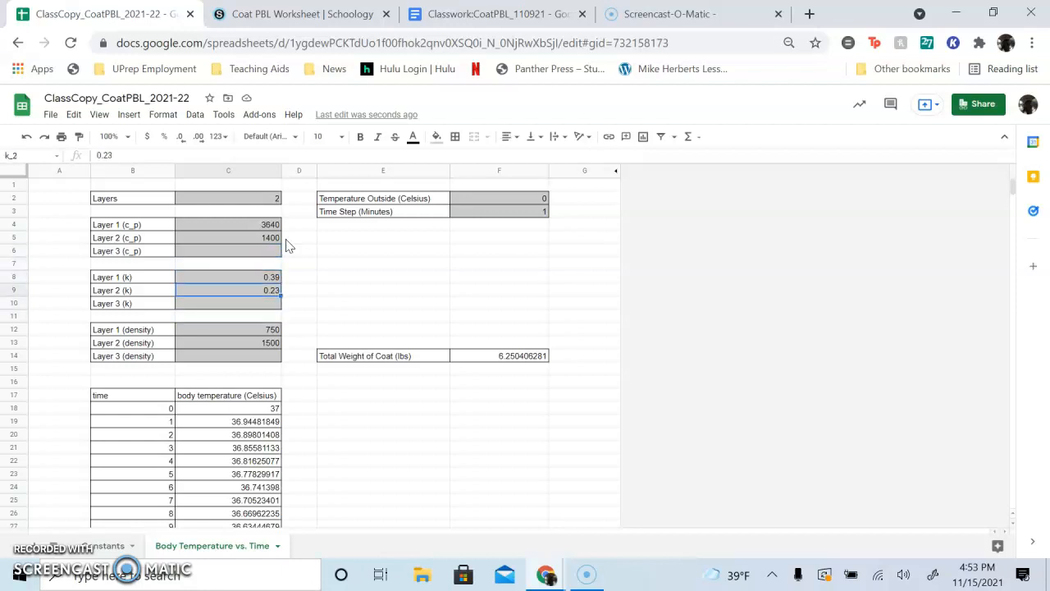
{"action": "key", "text": "Up"}
{"action": "key", "text": "Up"}
{"action": "key", "text": "Up"}
{"action": "key", "text": "Up"}
{"action": "key", "text": "Up"}
{"action": "key", "text": "Down"}
{"action": "key", "text": "Down"}
{"action": "key", "text": "Down"}
{"action": "key", "text": "Down"}
{"action": "key", "text": "Down"}
{"action": "key", "text": "Down"}
{"action": "key", "text": "Down"}
{"action": "key", "text": "Down"}
{"action": "key", "text": "Down"}
{"action": "key", "text": "Down"}
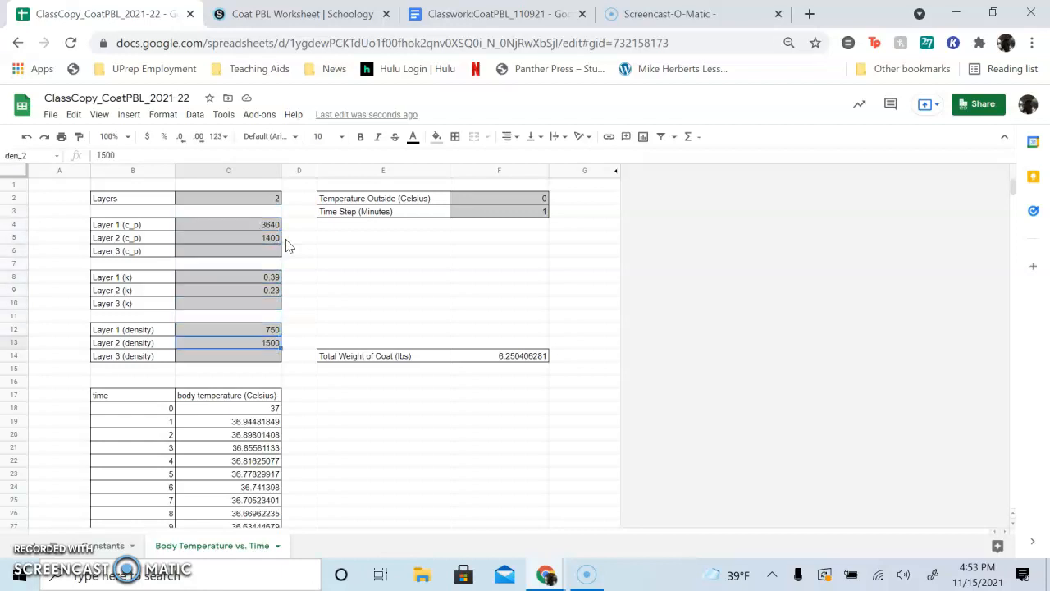
{"action": "key", "text": "Right"}
{"action": "key", "text": "Right"}
{"action": "key", "text": "Right"}
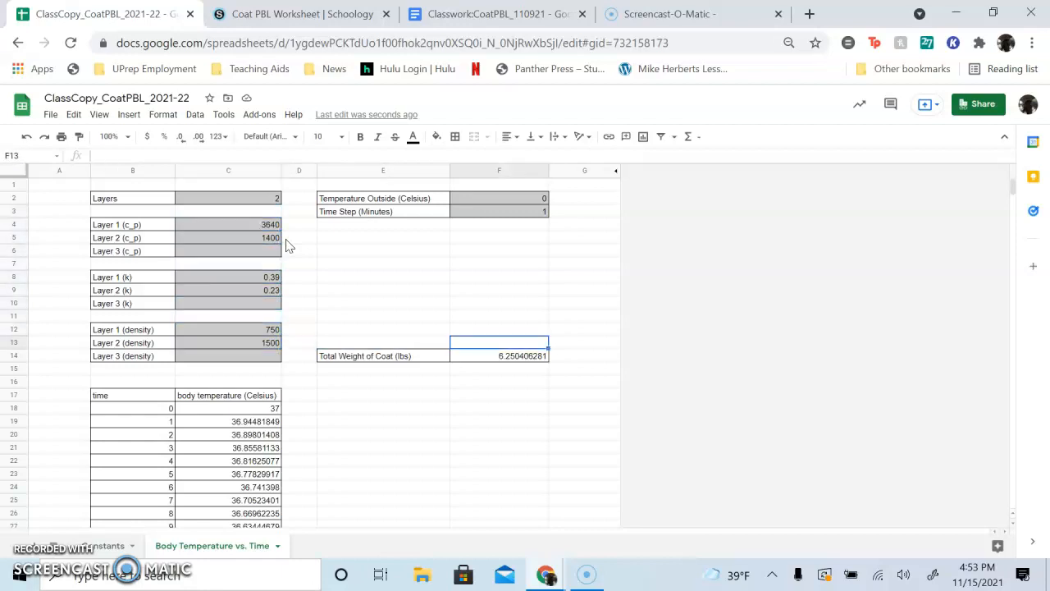
{"action": "key", "text": "Left"}
{"action": "key", "text": "Left"}
{"action": "key", "text": "Left"}
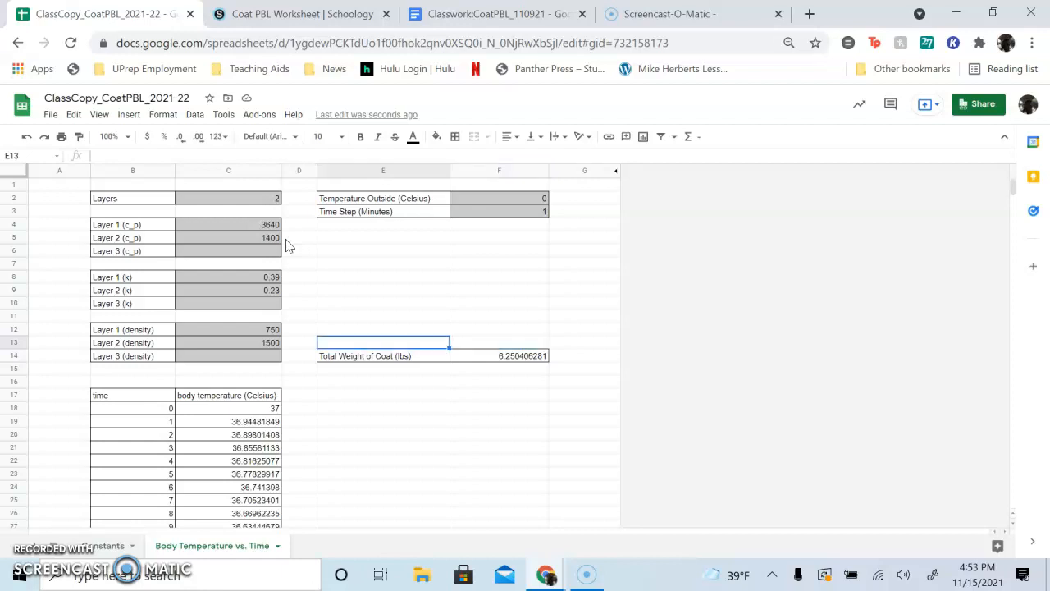
Go down the body temperature column of the two-layer coat to find when the wearer reaches hypothermia.
{"action": "key", "text": "Down"}
{"action": "key", "text": "Down"}
{"action": "key", "text": "Down"}
{"action": "key", "text": "Down"}
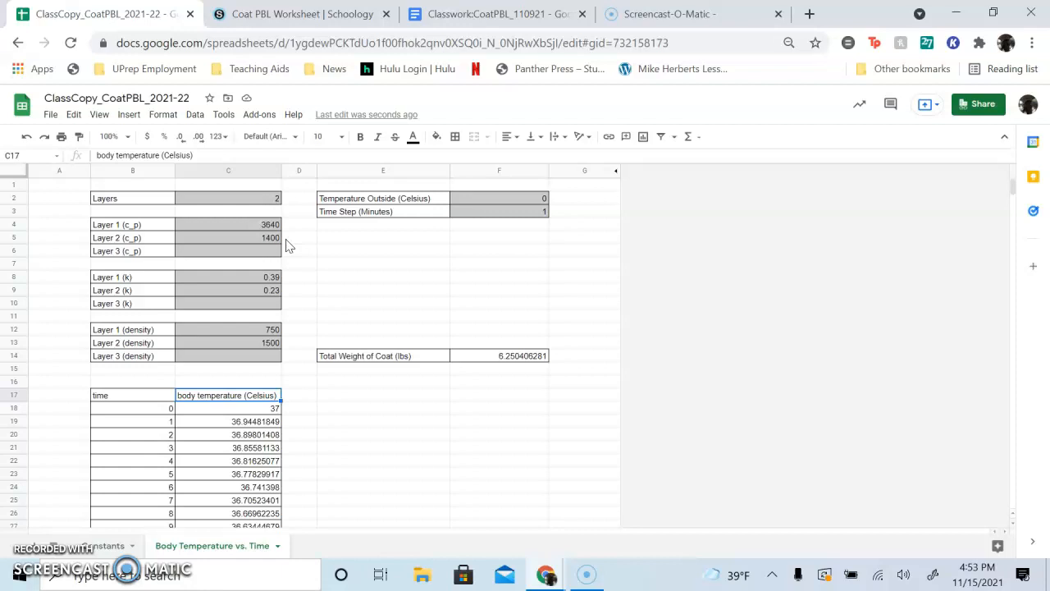
{"action": "key", "text": "Down"}
{"action": "key", "text": "Down"}
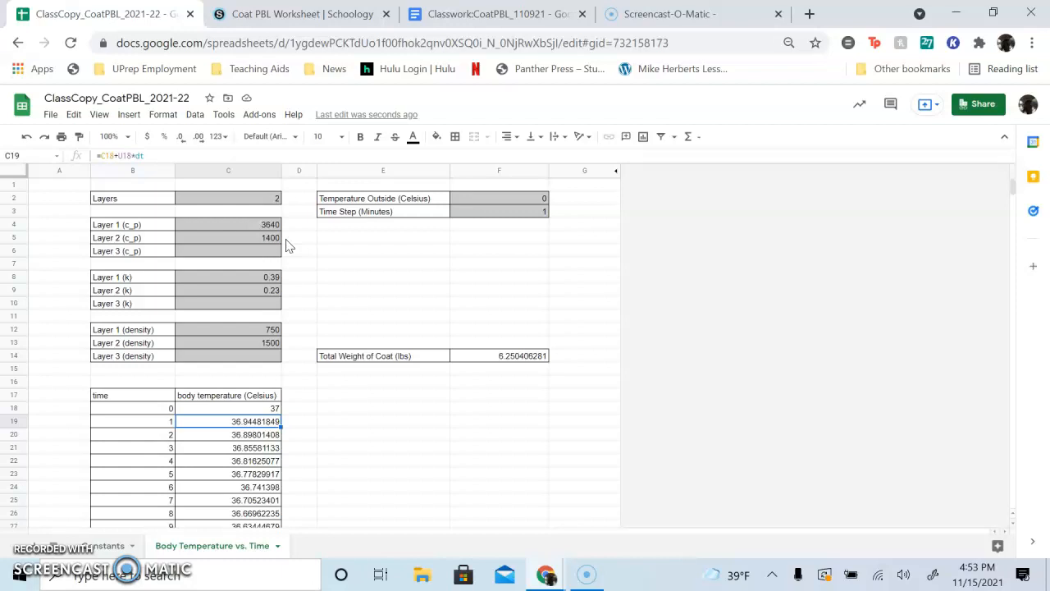
{"action": "key", "text": "Down"}
{"action": "key", "text": "Down"}
{"action": "key", "text": "Down"}
{"action": "key", "text": "Down"}
{"action": "key", "text": "Down"}
{"action": "key", "text": "Down"}
{"action": "key", "text": "Down"}
{"action": "key", "text": "Down"}
{"action": "key", "text": "Down"}
{"action": "key", "text": "Down"}
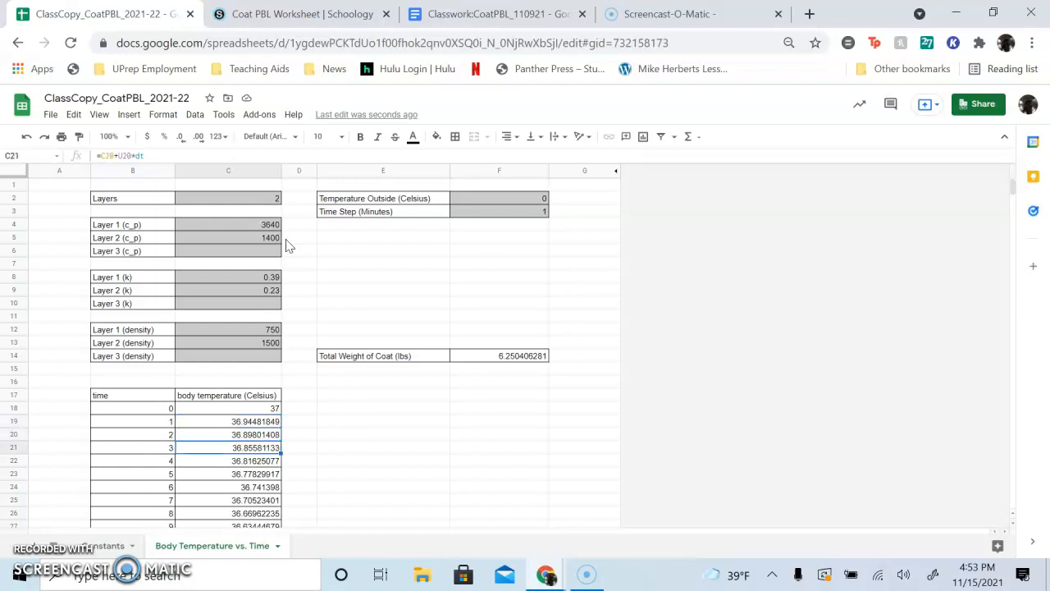
{"action": "key", "text": "Down"}
{"action": "key", "text": "Down"}
{"action": "key", "text": "Down"}
{"action": "key", "text": "Down"}
{"action": "key", "text": "Down"}
{"action": "key", "text": "Down"}
{"action": "key", "text": "Down"}
{"action": "key", "text": "Down"}
{"action": "key", "text": "Down"}
{"action": "key", "text": "Down"}
{"action": "key", "text": "Down"}
{"action": "key", "text": "Down"}
{"action": "key", "text": "Down"}
{"action": "key", "text": "Down"}
{"action": "key", "text": "Down"}
{"action": "key", "text": "Down"}
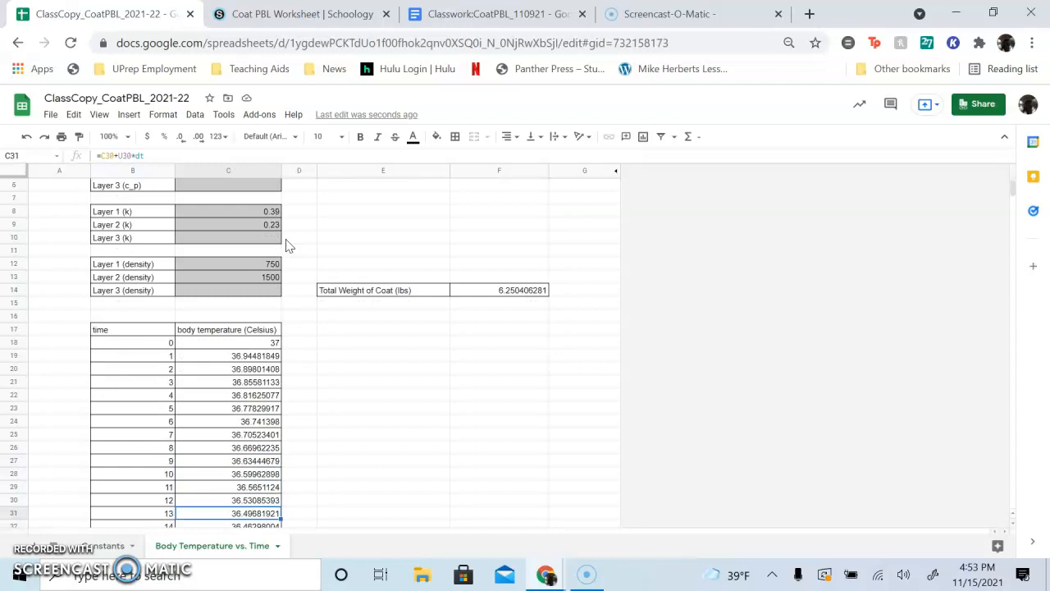
{"action": "key", "text": "Down"}
{"action": "key", "text": "Down"}
{"action": "key", "text": "Down"}
{"action": "key", "text": "Down"}
{"action": "key", "text": "Down"}
{"action": "key", "text": "Down"}
{"action": "key", "text": "Down"}
{"action": "key", "text": "Down"}
{"action": "key", "text": "Down"}
{"action": "key", "text": "Down"}
{"action": "key", "text": "Down"}
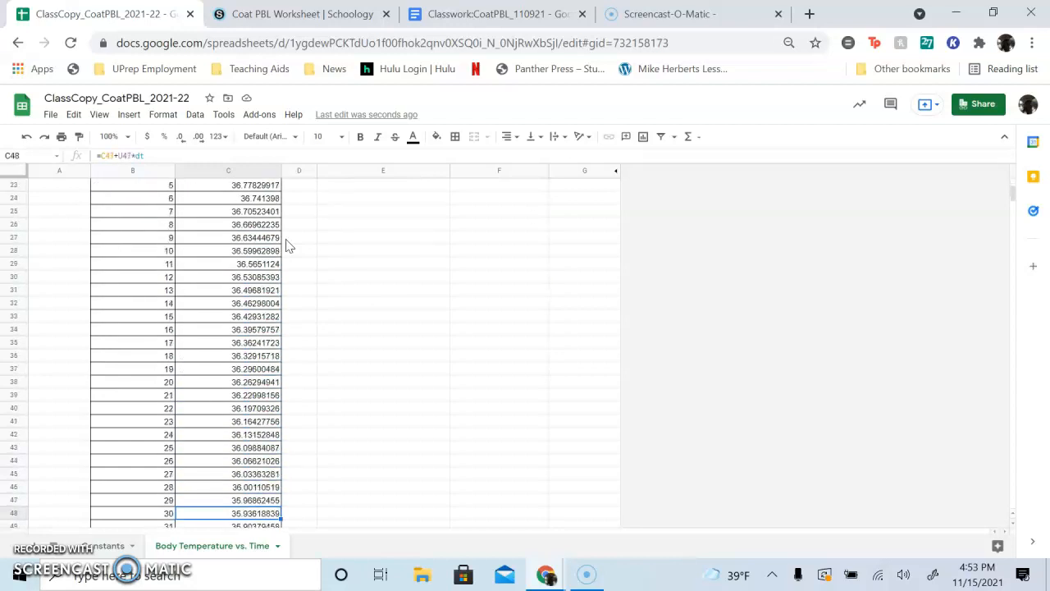
{"action": "key", "text": "Down"}
{"action": "key", "text": "Down"}
{"action": "key", "text": "Down"}
{"action": "key", "text": "Down"}
{"action": "key", "text": "Down"}
{"action": "key", "text": "Down"}
{"action": "key", "text": "Down"}
{"action": "key", "text": "Down"}
{"action": "key", "text": "Down"}
{"action": "key", "text": "Down"}
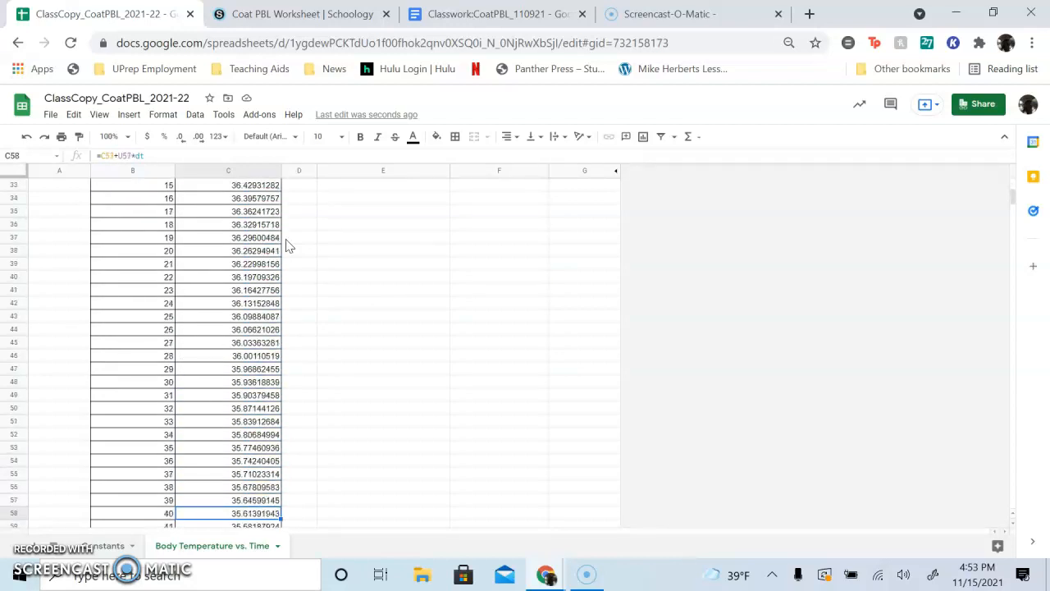
{"action": "key", "text": "Down"}
{"action": "key", "text": "Down"}
{"action": "key", "text": "Down"}
{"action": "key", "text": "Down"}
{"action": "key", "text": "Down"}
{"action": "key", "text": "Down"}
{"action": "key", "text": "Down"}
{"action": "key", "text": "Down"}
{"action": "key", "text": "Down"}
{"action": "key", "text": "Down"}
{"action": "key", "text": "Down"}
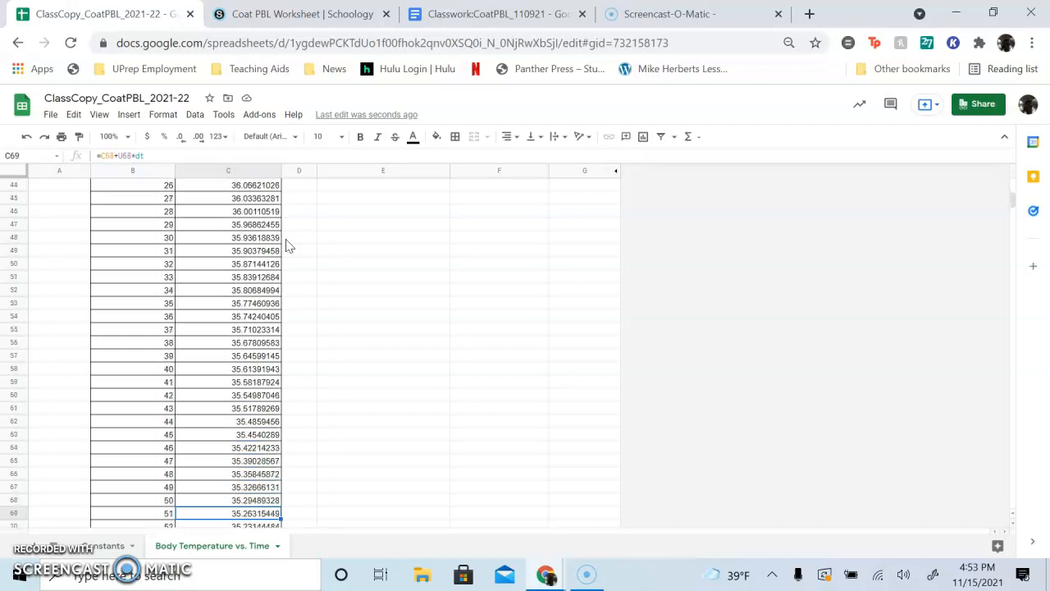
{"action": "key", "text": "Down"}
{"action": "key", "text": "Down"}
{"action": "key", "text": "Down"}
{"action": "key", "text": "Down"}
{"action": "key", "text": "Down"}
{"action": "key", "text": "Down"}
{"action": "key", "text": "Down"}
{"action": "key", "text": "Down"}
{"action": "key", "text": "Down"}
{"action": "key", "text": "Down"}
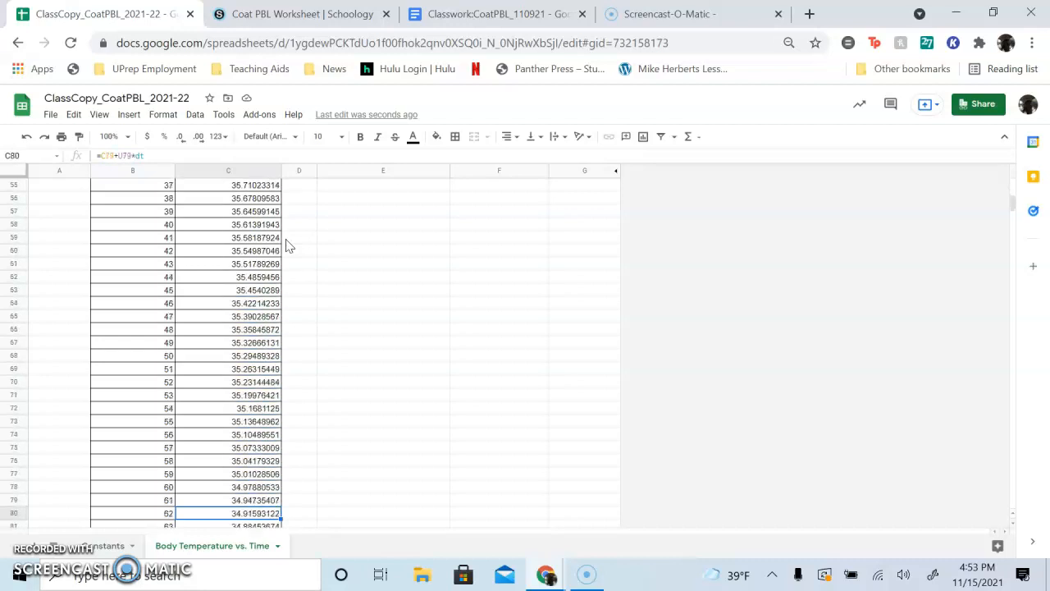
Go back up the body temperature column to the 60-minute reading and select row 78.
{"action": "key", "text": "Up"}
{"action": "key", "text": "Up"}
{"action": "key", "text": "Up"}
{"action": "key", "text": "Up"}
{"action": "key", "text": "Up"}
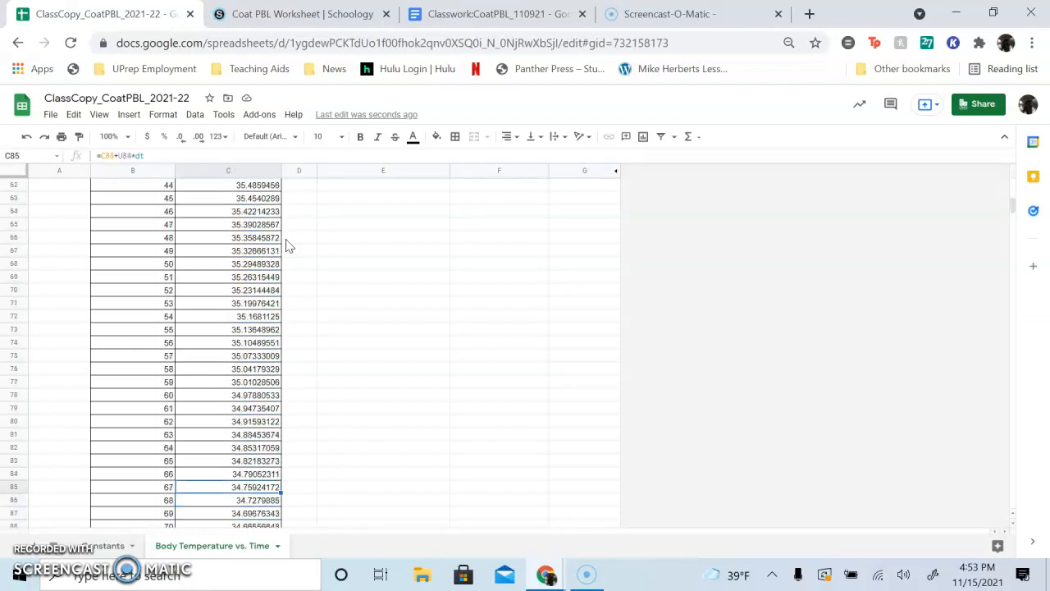
{"action": "key", "text": "Up"}
{"action": "key", "text": "Up"}
{"action": "key", "text": "Up"}
{"action": "key", "text": "Up"}
{"action": "key", "text": "Up"}
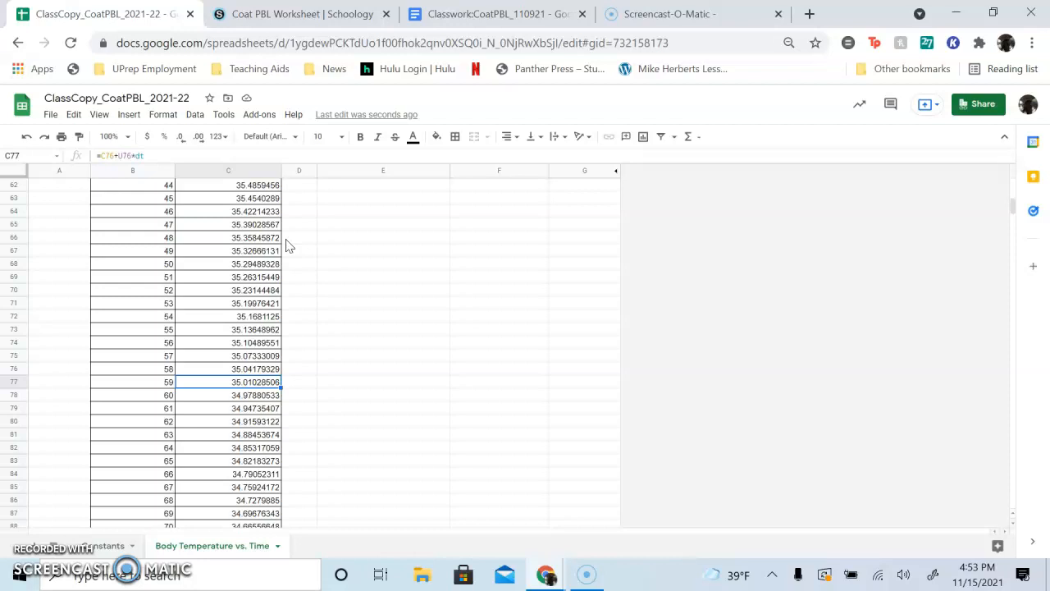
{"action": "key", "text": "Down"}
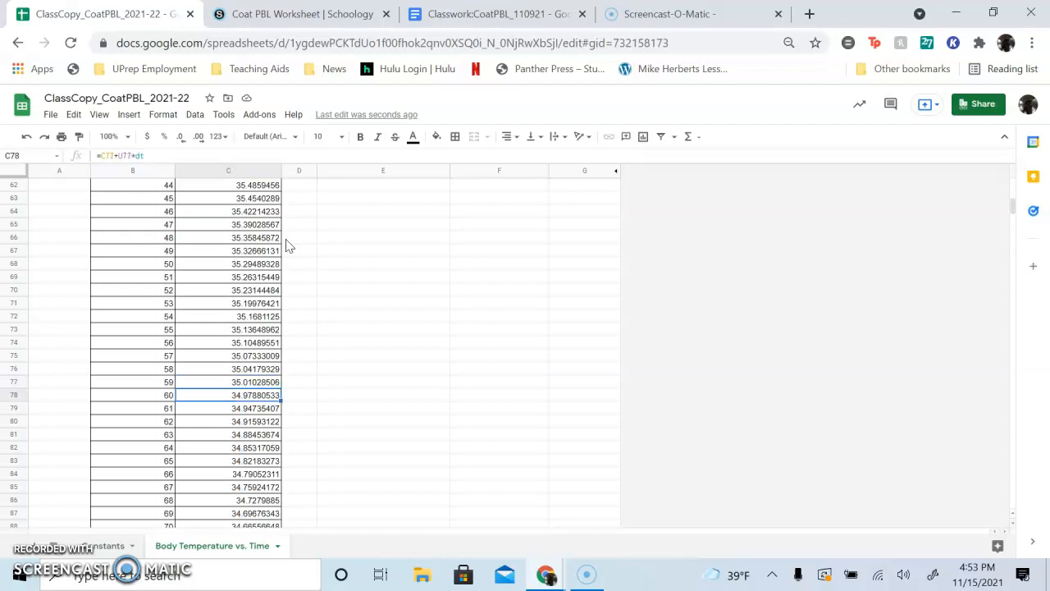
{"action": "left_click", "coordinate": [15, 395]}
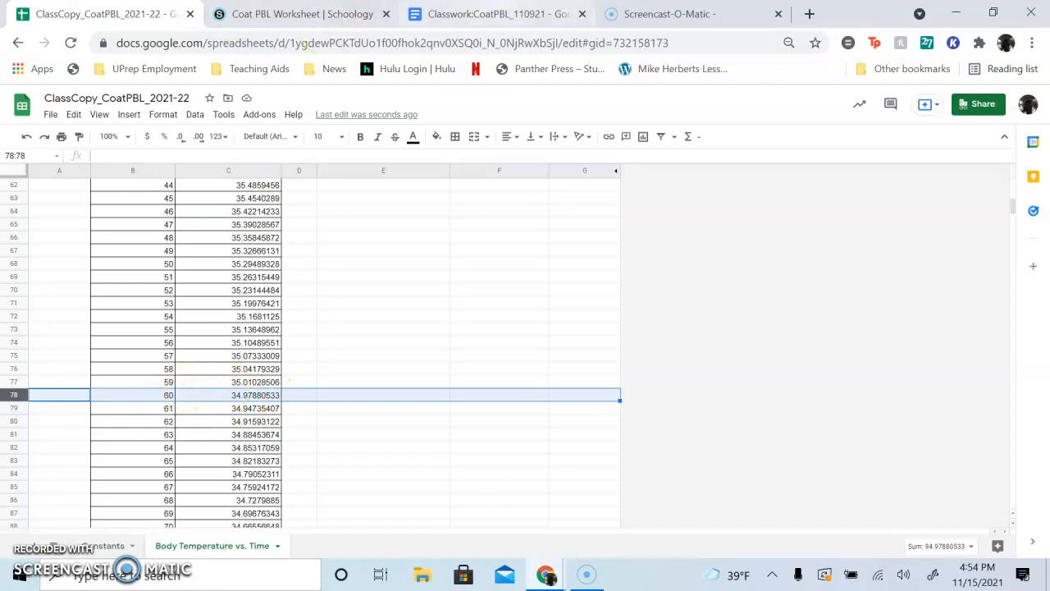
Switch to the Coat PBL worksheet document and add "- 60 minutes" after Cellulose in coat 12.
{"action": "left_click", "coordinate": [492, 14]}
{"action": "left_click", "coordinate": [431, 312]}
{"action": "type", "text": "- 60 minutes"}
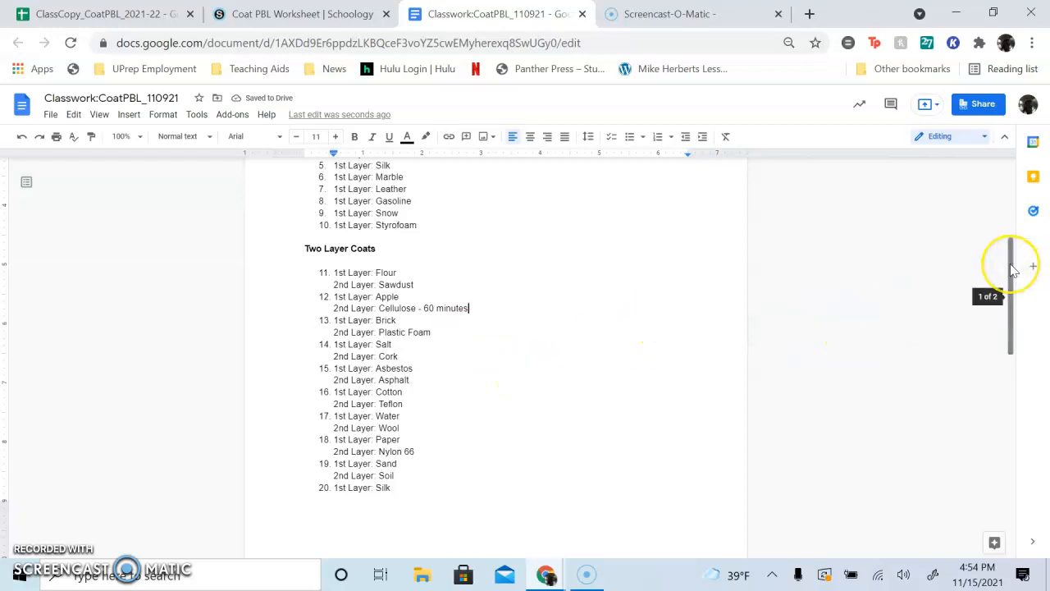
View the Three Layer Coats list in the worksheet, then set Layers to 3 in the ClassCopy_CoatPBL_2021-22 spreadsheet.
{"action": "mouse_move", "coordinate": [1011, 268]}
{"action": "left_mouse_down"}
{"action": "mouse_move", "coordinate": [1000, 331]}
{"action": "mouse_move", "coordinate": [1014, 211]}
{"action": "mouse_move", "coordinate": [992, 337]}
{"action": "mouse_move", "coordinate": [1003, 380]}
{"action": "left_mouse_up"}
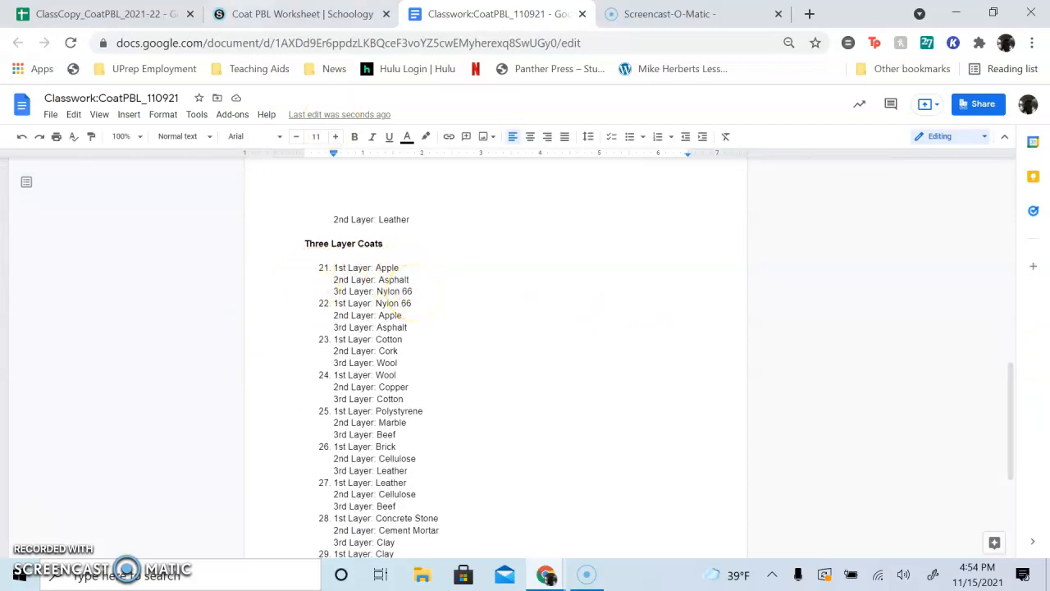
{"action": "left_click", "coordinate": [295, 14]}
{"action": "left_click", "coordinate": [106, 13]}
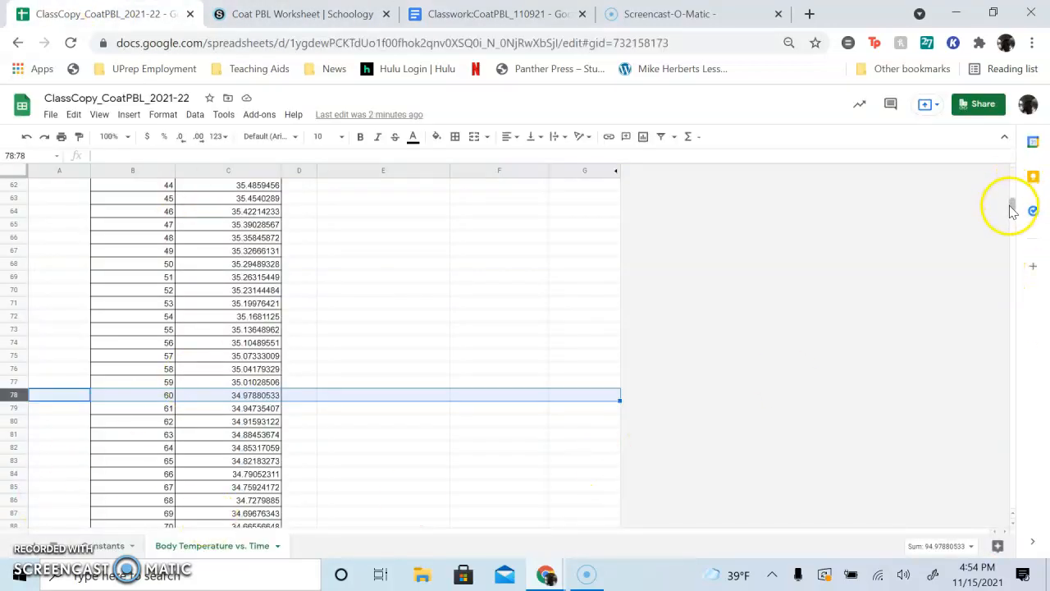
{"action": "left_click_drag", "start_coordinate": [1012, 206], "coordinate": [1014, 178]}
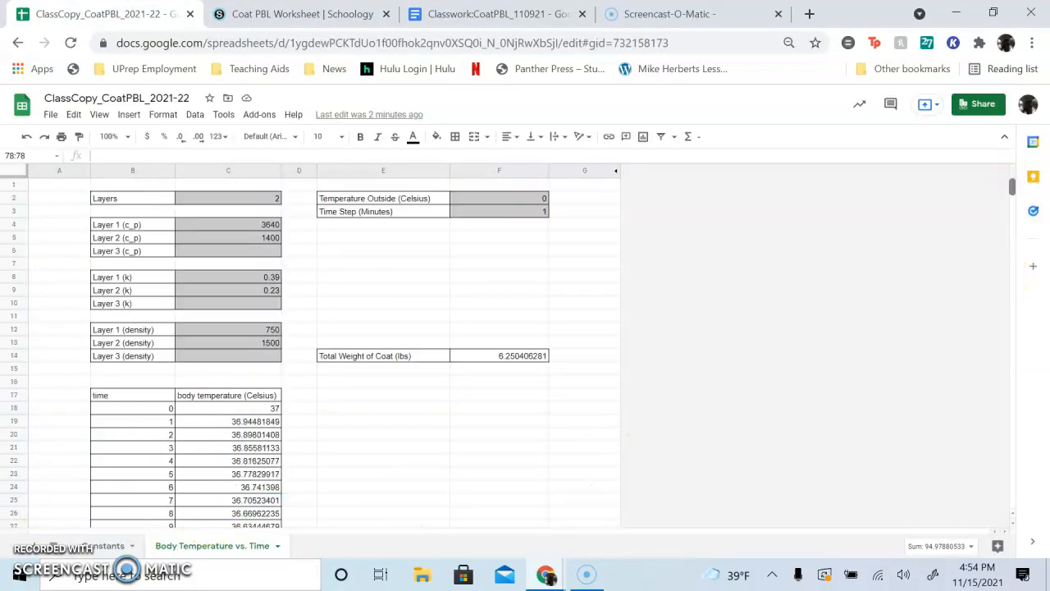
{"action": "left_click", "coordinate": [277, 202]}
{"action": "type", "text": "3"}
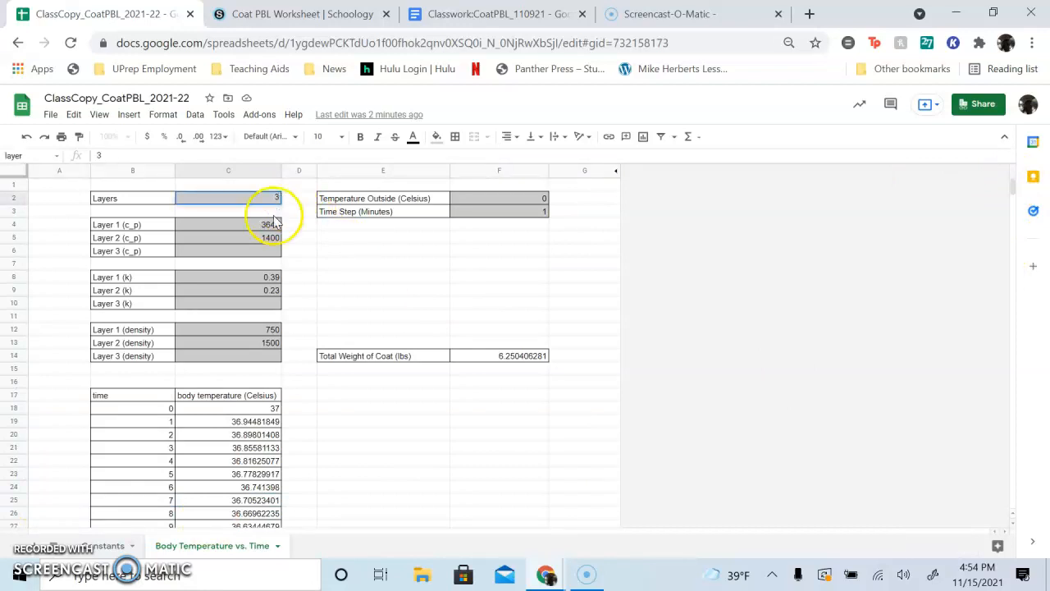
Clear the Layer 2 c_p, k and density values.
{"action": "left_click", "coordinate": [271, 226]}
{"action": "left_click", "coordinate": [271, 237]}
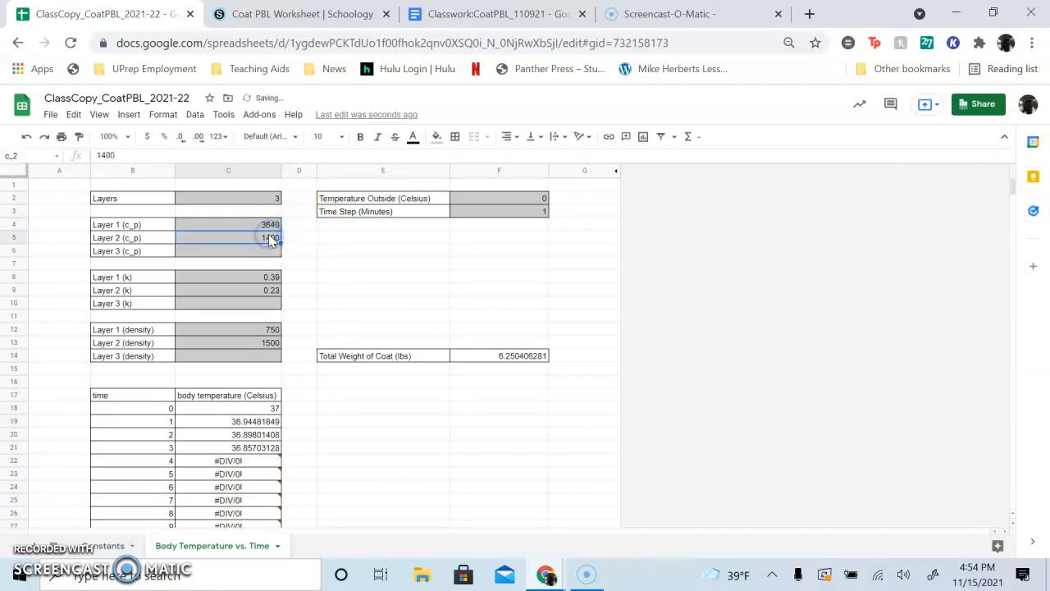
{"action": "key", "text": "Delete"}
{"action": "key", "text": "Down"}
{"action": "key", "text": "Down"}
{"action": "key", "text": "Down"}
{"action": "key", "text": "Down"}
{"action": "key", "text": "Delete"}
{"action": "key", "text": "Down"}
{"action": "key", "text": "Down"}
{"action": "key", "text": "Down"}
{"action": "key", "text": "Down"}
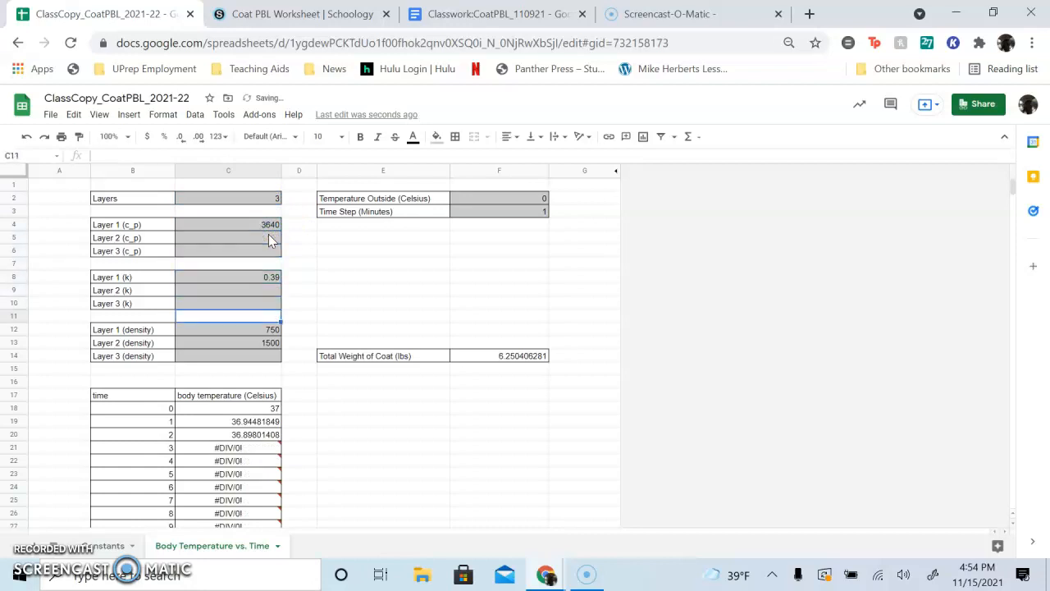
{"action": "key", "text": "Up"}
{"action": "key", "text": "Up"}
{"action": "key", "text": "Up"}
{"action": "key", "text": "Up"}
{"action": "key", "text": "Up"}
{"action": "key", "text": "Up"}
{"action": "key", "text": "Up"}
{"action": "key", "text": "Up"}
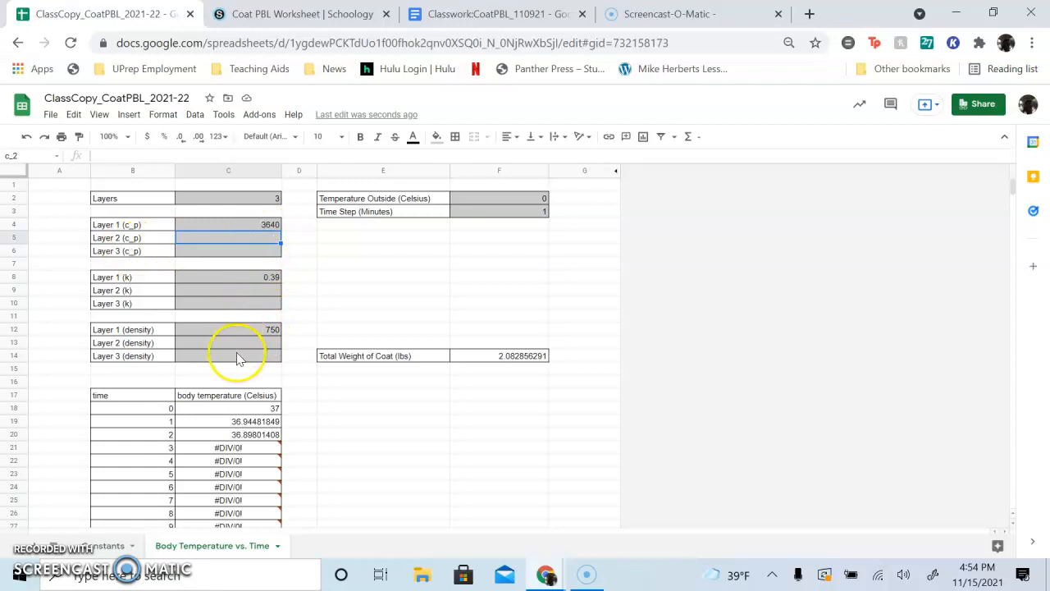
Check coat 1 under One Layer Coats in the worksheet and select the Aluminum row in the spreadsheet's Constants sheet.
{"action": "left_click", "coordinate": [115, 545]}
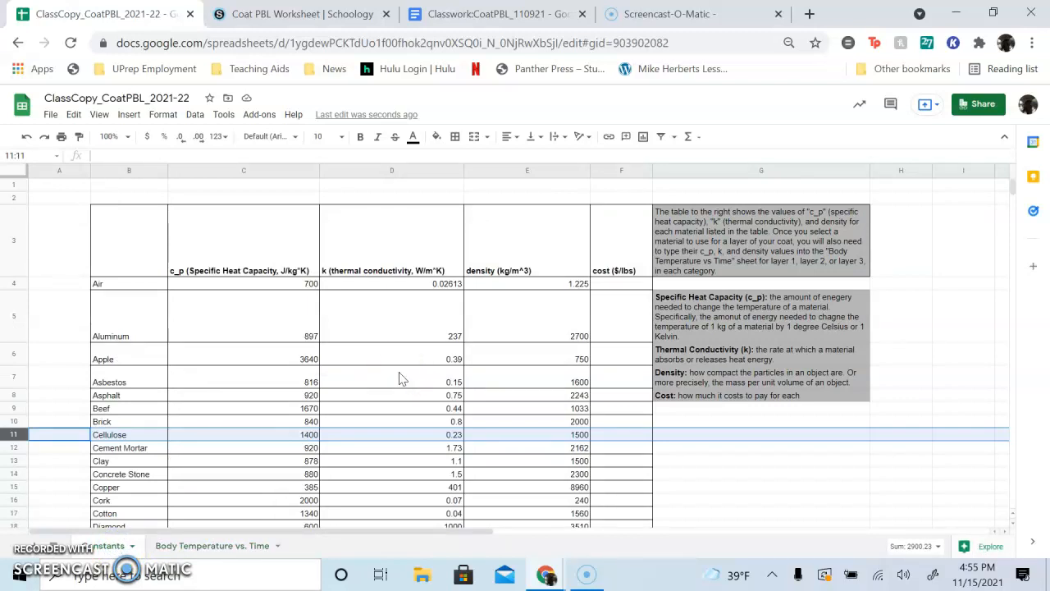
{"action": "left_click", "coordinate": [525, 14]}
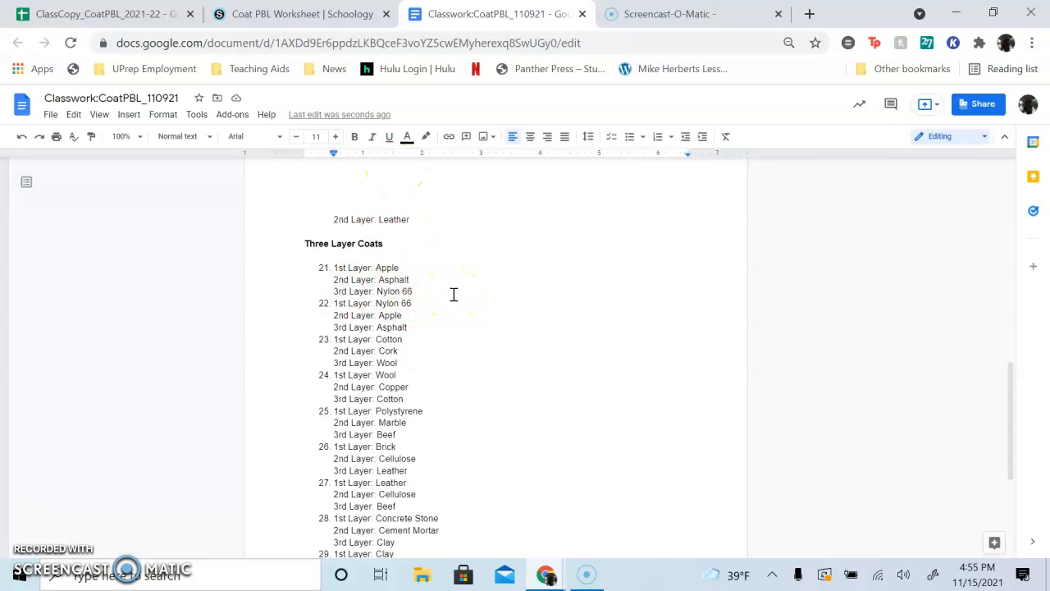
{"action": "left_click_drag", "start_coordinate": [1013, 417], "coordinate": [558, 377]}
{"action": "left_click", "coordinate": [433, 375]}
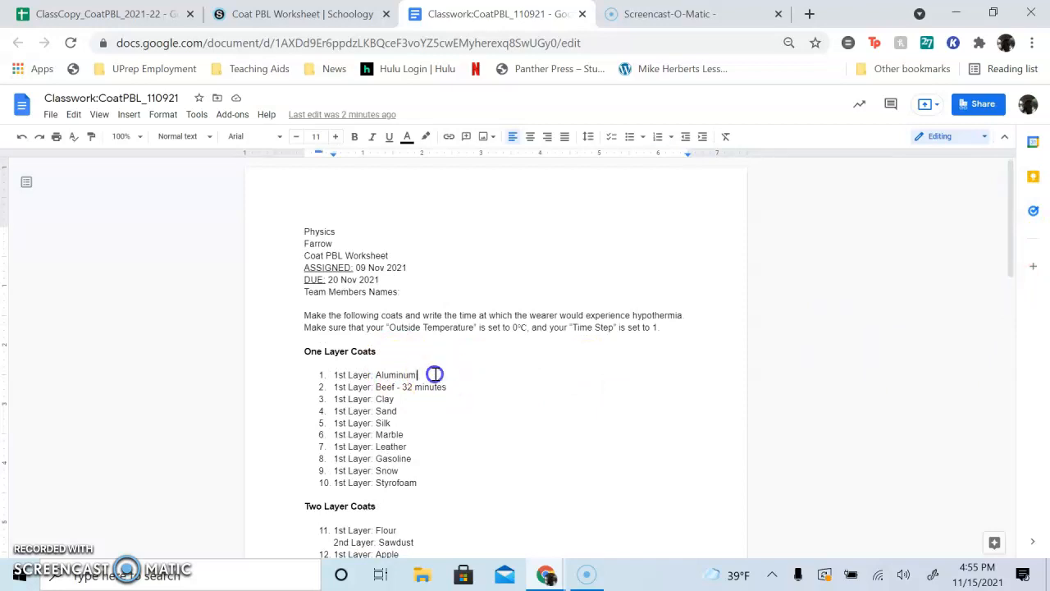
{"action": "left_click", "coordinate": [143, 13]}
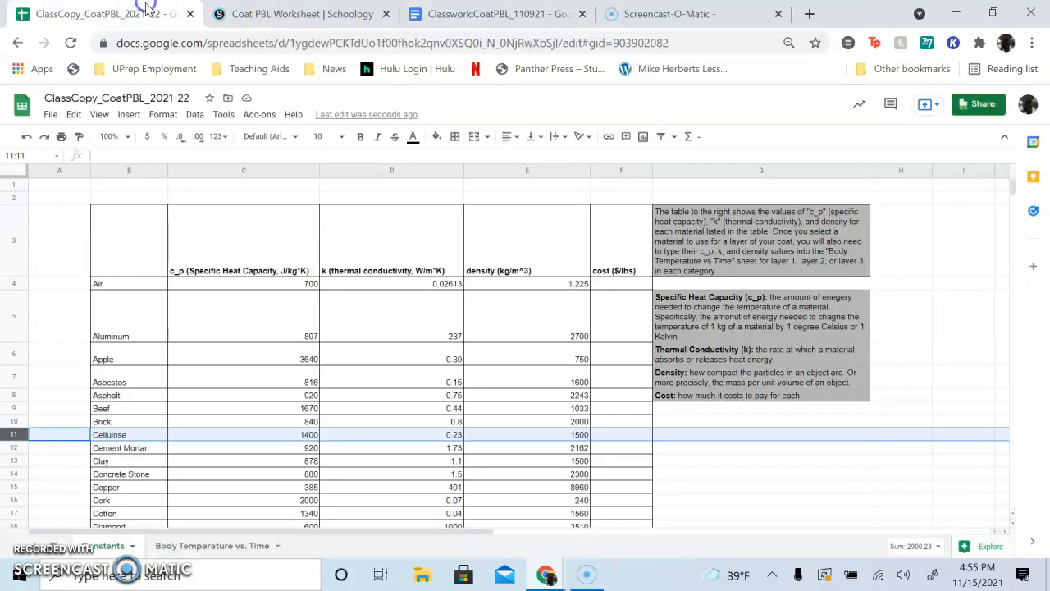
{"action": "left_click", "coordinate": [13, 317]}
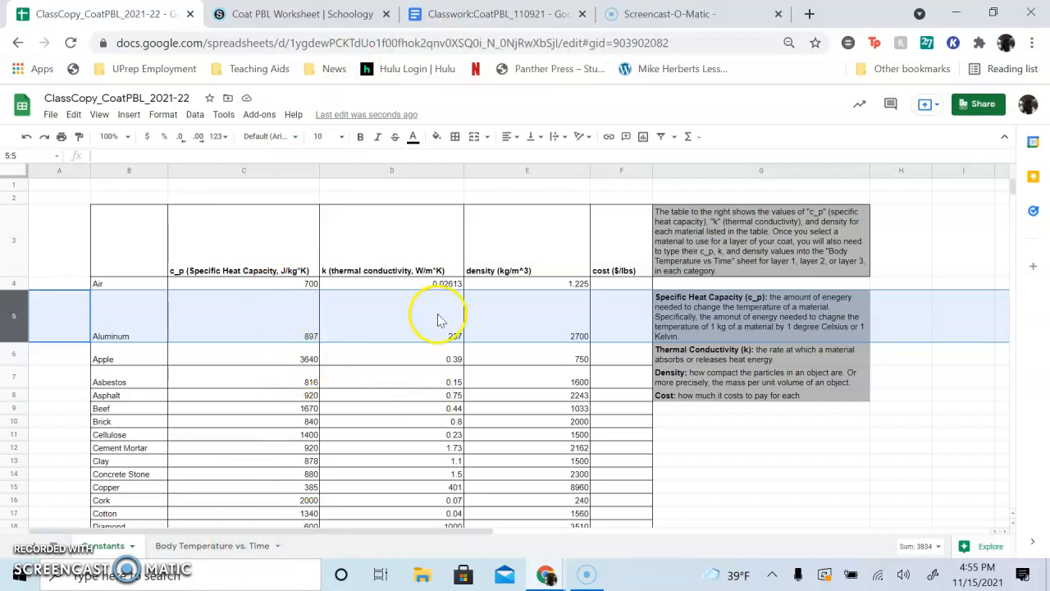
In the Body Temperature vs. Time sheet, set Layers to 1 and the Layer 1 c_p to 897.
{"action": "left_click", "coordinate": [233, 544]}
{"action": "left_click", "coordinate": [262, 200]}
{"action": "type", "text": "1"}
{"action": "key", "text": "Down"}
{"action": "key", "text": "Down"}
{"action": "type", "text": "897"}
{"action": "key", "text": "Down"}
Set the Layer 1 k to 237 and the Layer 1 density to 2700.
{"action": "key", "text": "Down"}
{"action": "key", "text": "Down"}
{"action": "key", "text": "Down"}
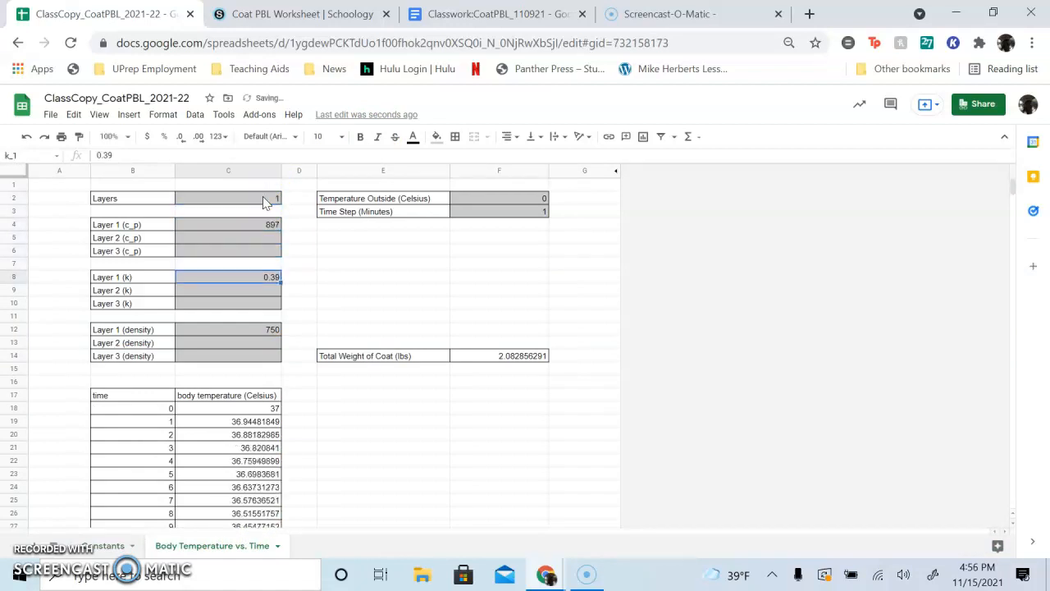
{"action": "type", "text": "237"}
{"action": "key", "text": "Down"}
{"action": "key", "text": "Down"}
{"action": "key", "text": "Down"}
{"action": "key", "text": "Down"}
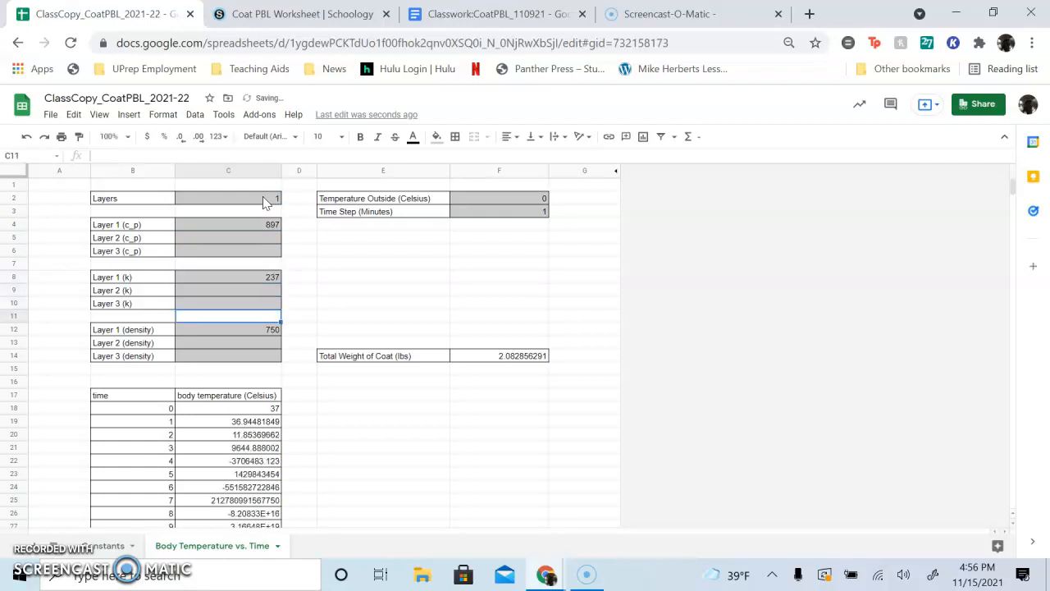
{"action": "type", "text": "2700"}
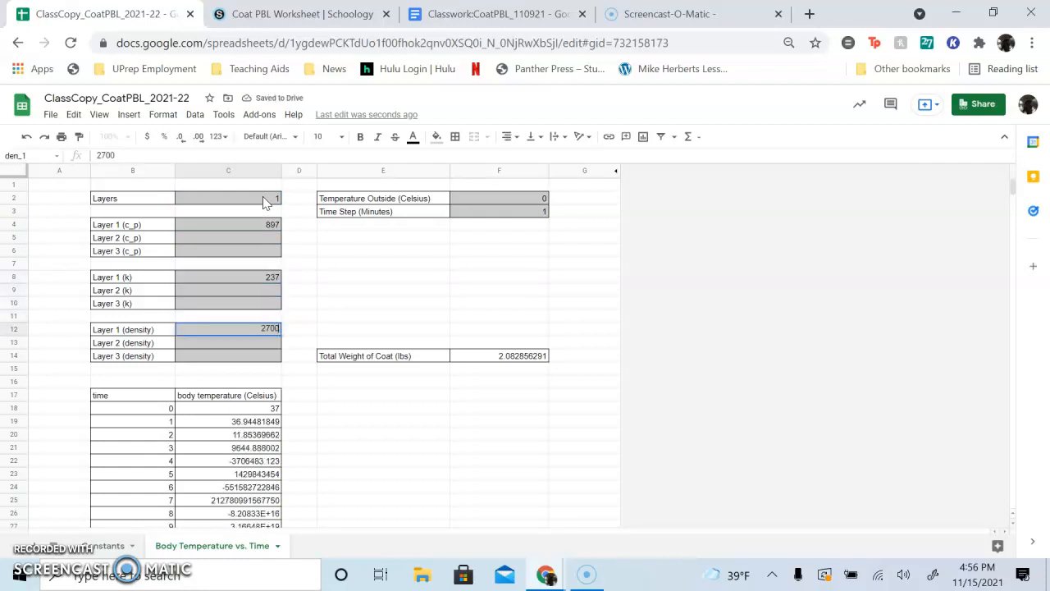
{"action": "key", "text": "Return"}
Go down alongside the body temperature column to examine the aluminum coat's readings over time.
{"action": "key", "text": "Up"}
{"action": "key", "text": "Up"}
{"action": "key", "text": "Up"}
{"action": "key", "text": "Up"}
{"action": "key", "text": "Up"}
{"action": "key", "text": "Up"}
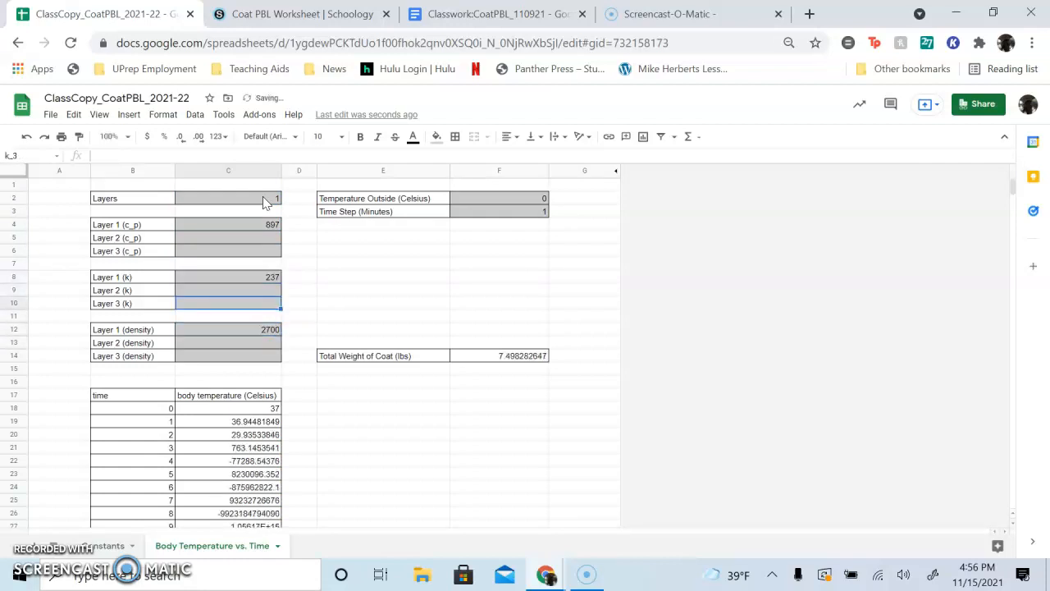
{"action": "key", "text": "Up"}
{"action": "key", "text": "Up"}
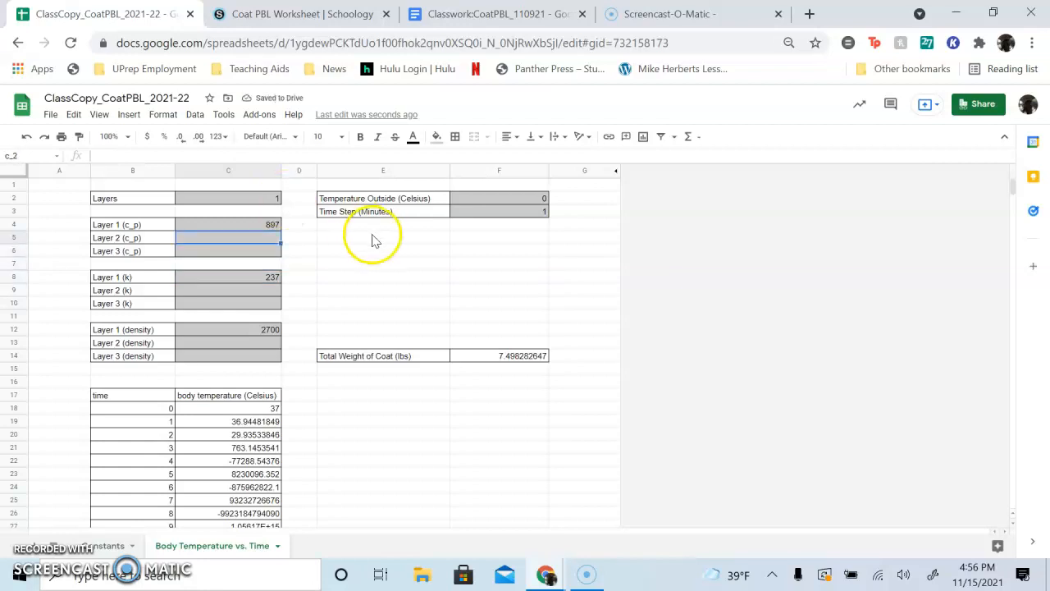
{"action": "key", "text": "Right"}
{"action": "key", "text": "Down"}
{"action": "key", "text": "Down"}
{"action": "key", "text": "Down"}
{"action": "key", "text": "Down"}
{"action": "key", "text": "Down"}
{"action": "key", "text": "Down"}
{"action": "key", "text": "Down"}
{"action": "key", "text": "Down"}
{"action": "key", "text": "Down"}
{"action": "key", "text": "Down"}
{"action": "key", "text": "Down"}
{"action": "key", "text": "Down"}
{"action": "key", "text": "Down"}
{"action": "key", "text": "Down"}
{"action": "key", "text": "Down"}
{"action": "key", "text": "Down"}
{"action": "key", "text": "Down"}
{"action": "key", "text": "Down"}
{"action": "key", "text": "Down"}
{"action": "key", "text": "Down"}
{"action": "key", "text": "Down"}
{"action": "key", "text": "Down"}
{"action": "key", "text": "Down"}
{"action": "key", "text": "Down"}
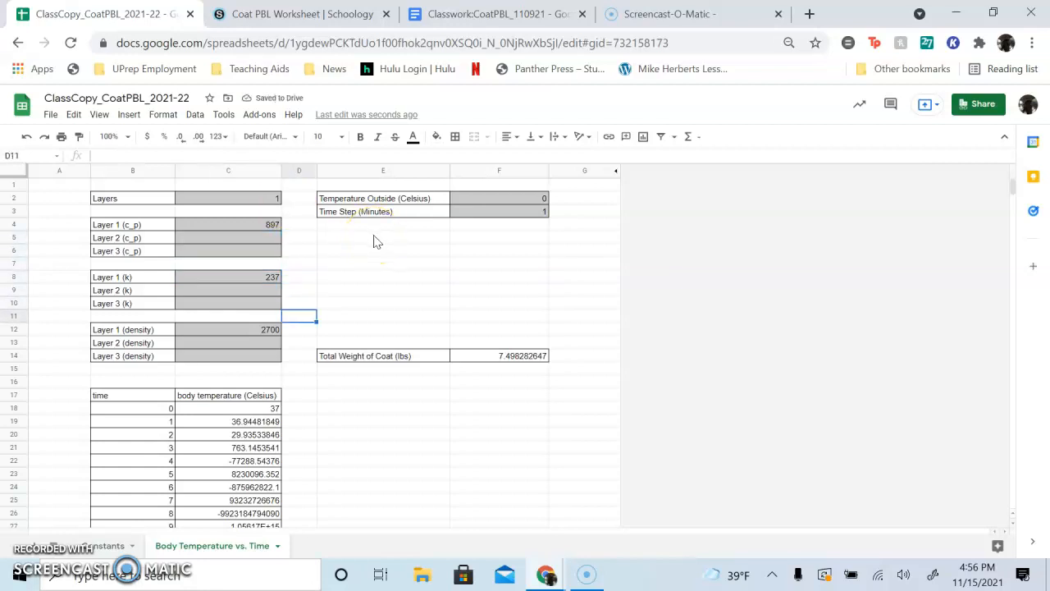
{"action": "key", "text": "Down"}
{"action": "key", "text": "Down"}
{"action": "key", "text": "Down"}
{"action": "key", "text": "Down"}
{"action": "key", "text": "Down"}
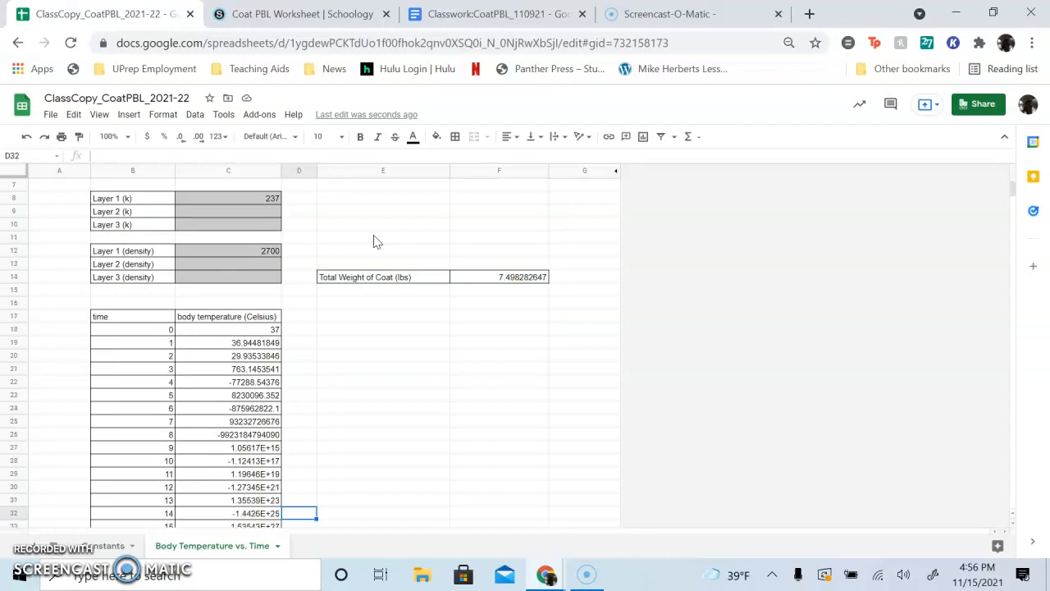
{"action": "key", "text": "Down"}
{"action": "key", "text": "Down"}
{"action": "key", "text": "Down"}
{"action": "key", "text": "Down"}
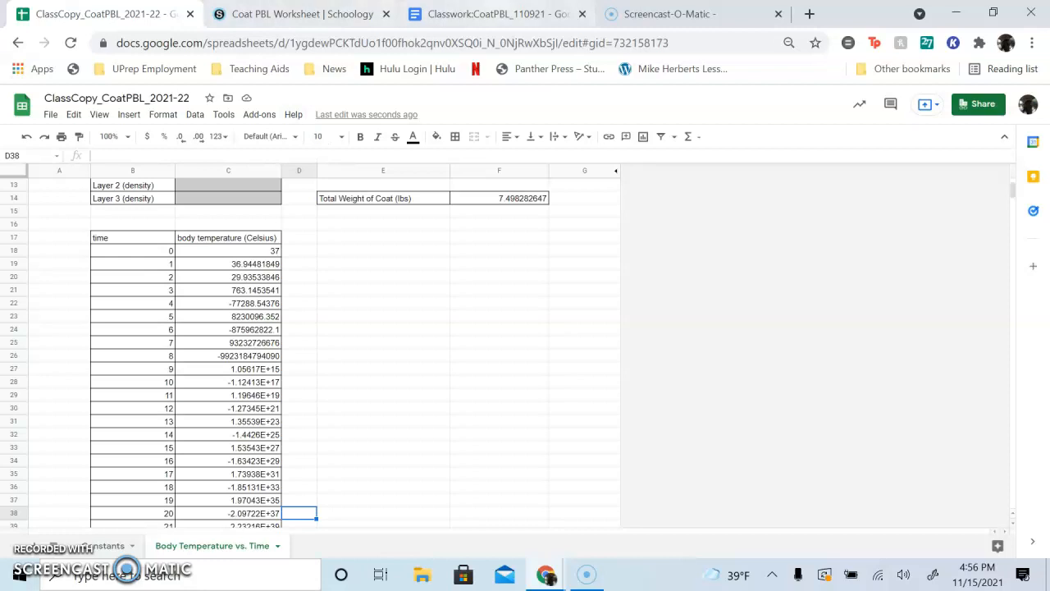
Switch to the worksheet document and add "- Not a suitable coat" after Aluminum in coat 1.
{"action": "left_click", "coordinate": [494, 14]}
{"action": "left_click", "coordinate": [436, 370]}
{"action": "type", "text": "- N"}
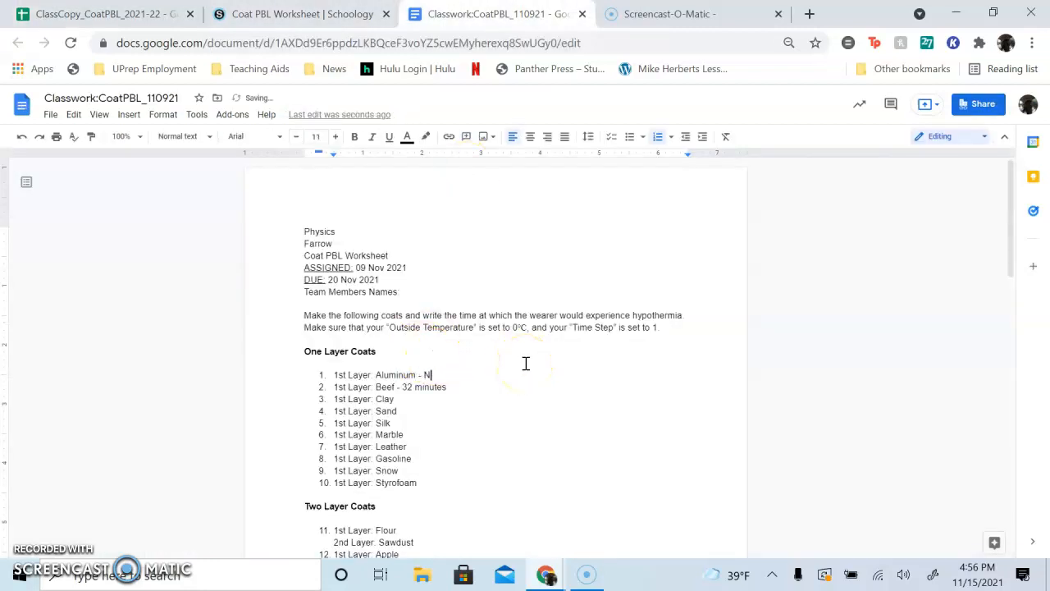
{"action": "type", "text": "ot a suitable coat"}
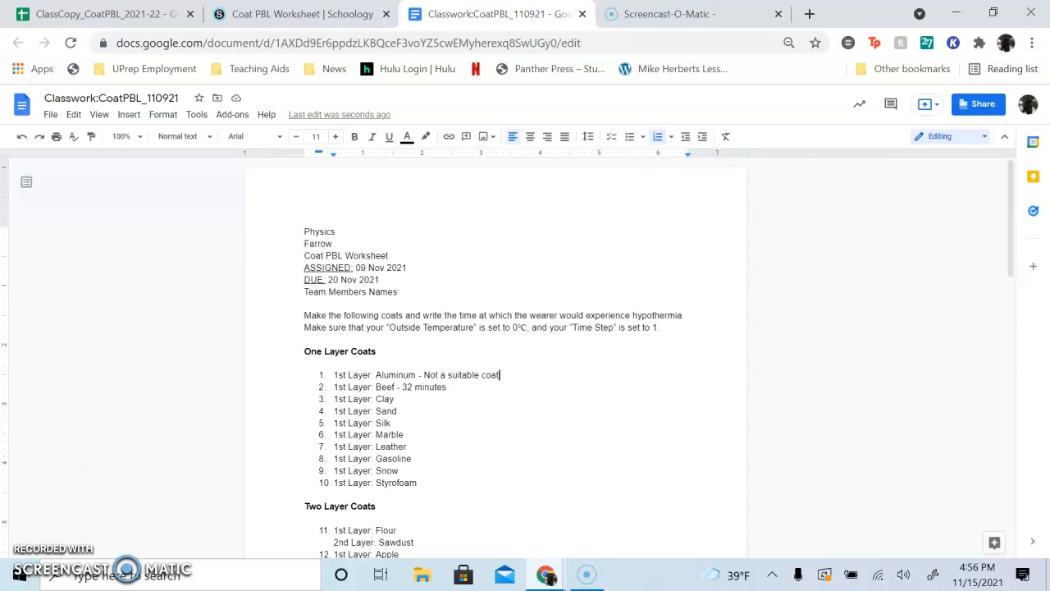
{"action": "key", "text": "alt+p"}
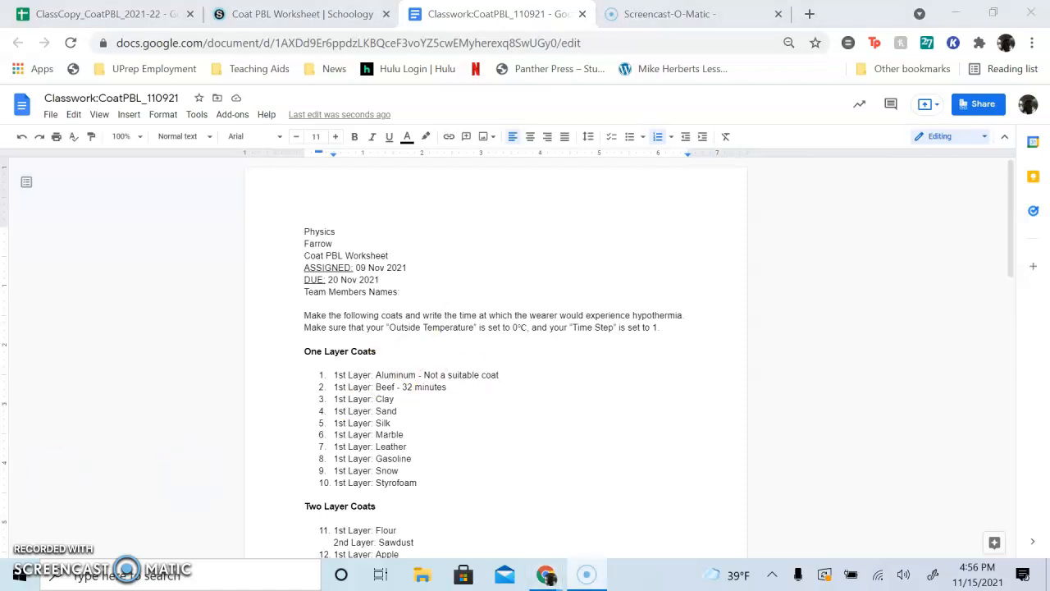